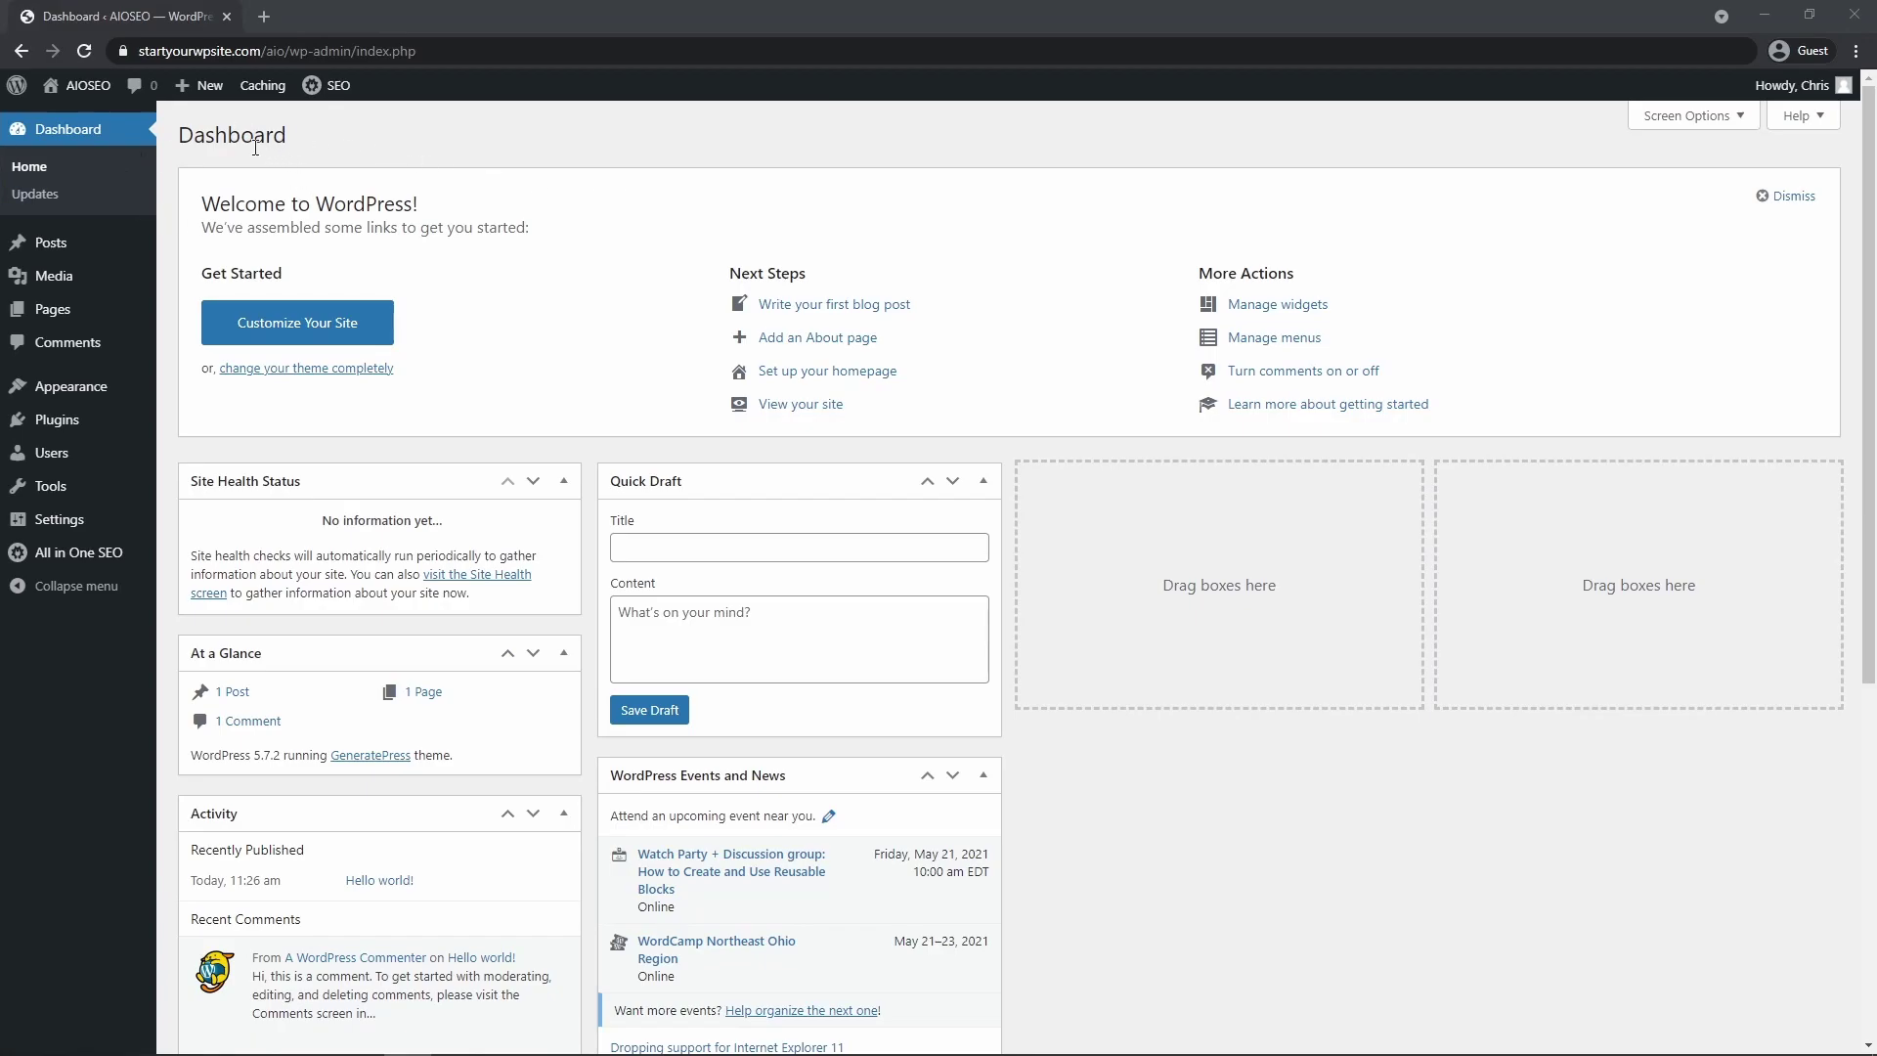
# Reveal the All in One SEO submenu from the Dashboard's admin sidebar
pyautogui.moveTo(76, 557)
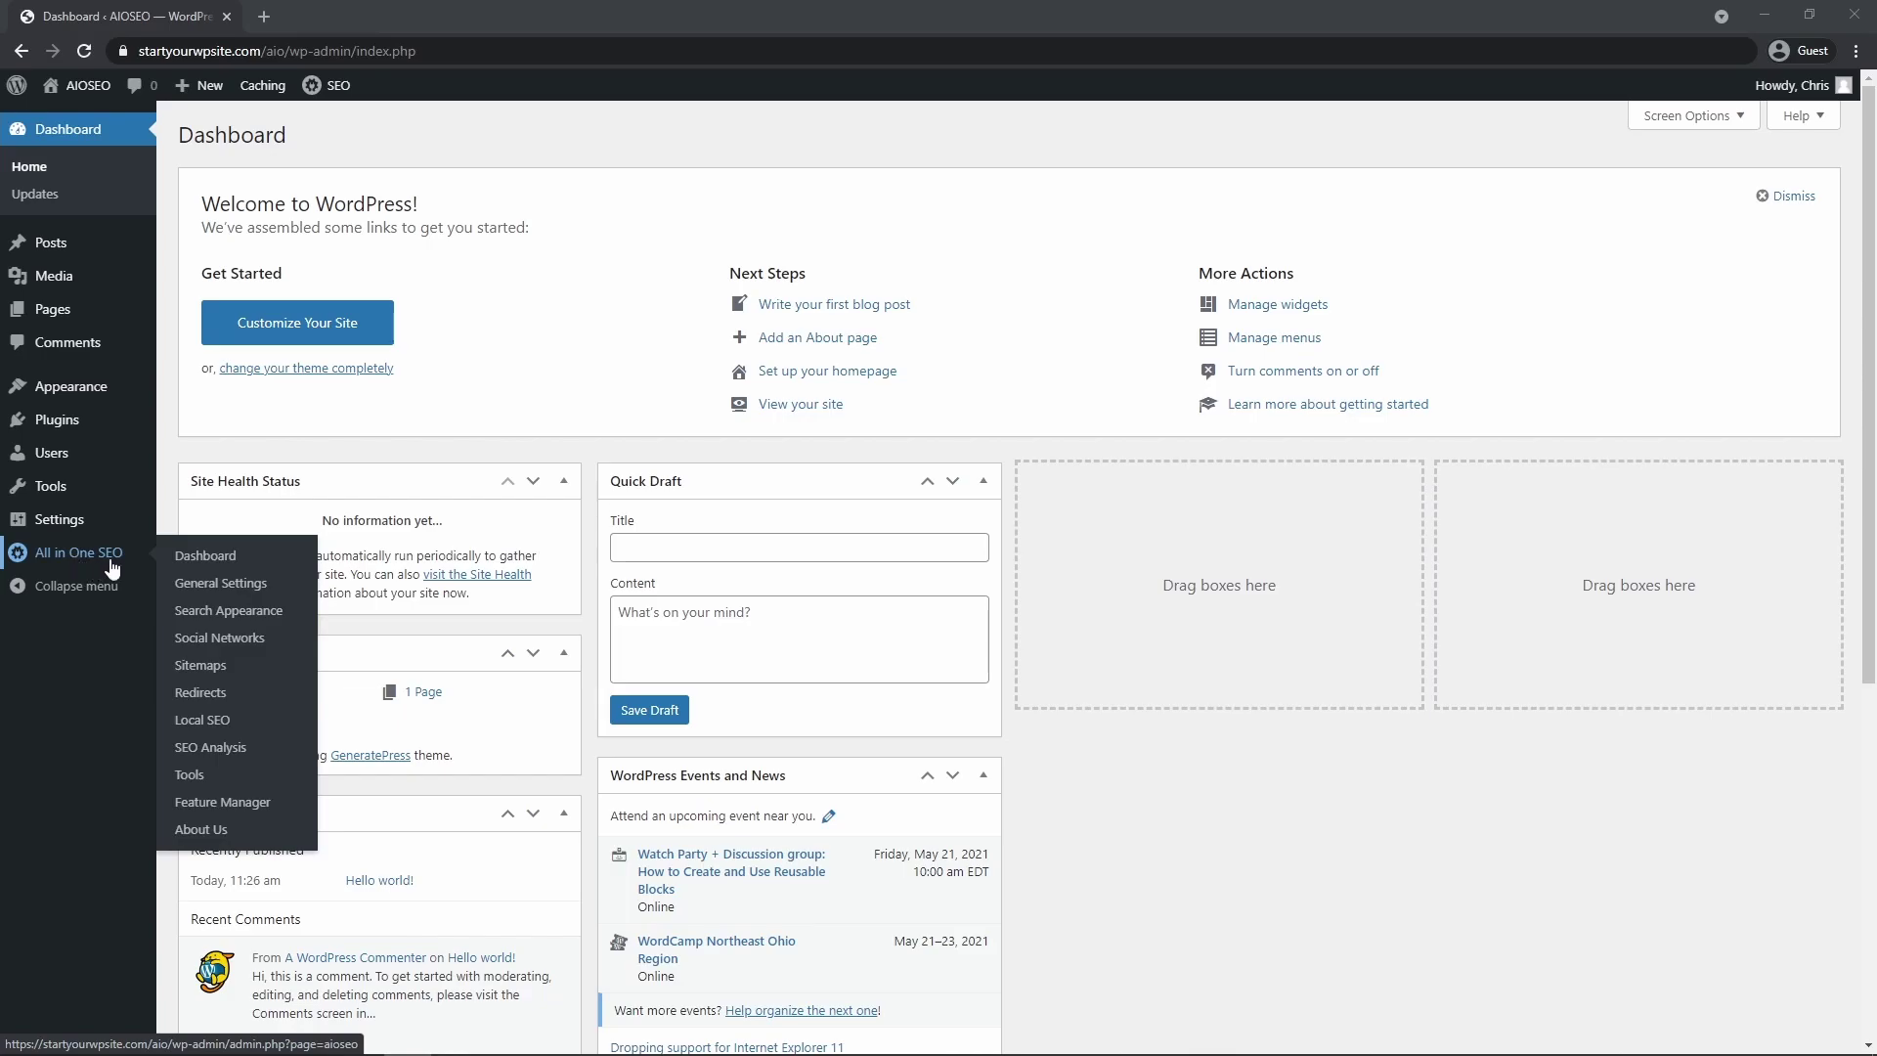
# Open Social Networks and enable 'Use the same username for multiple social networks'
pyautogui.click(221, 640)
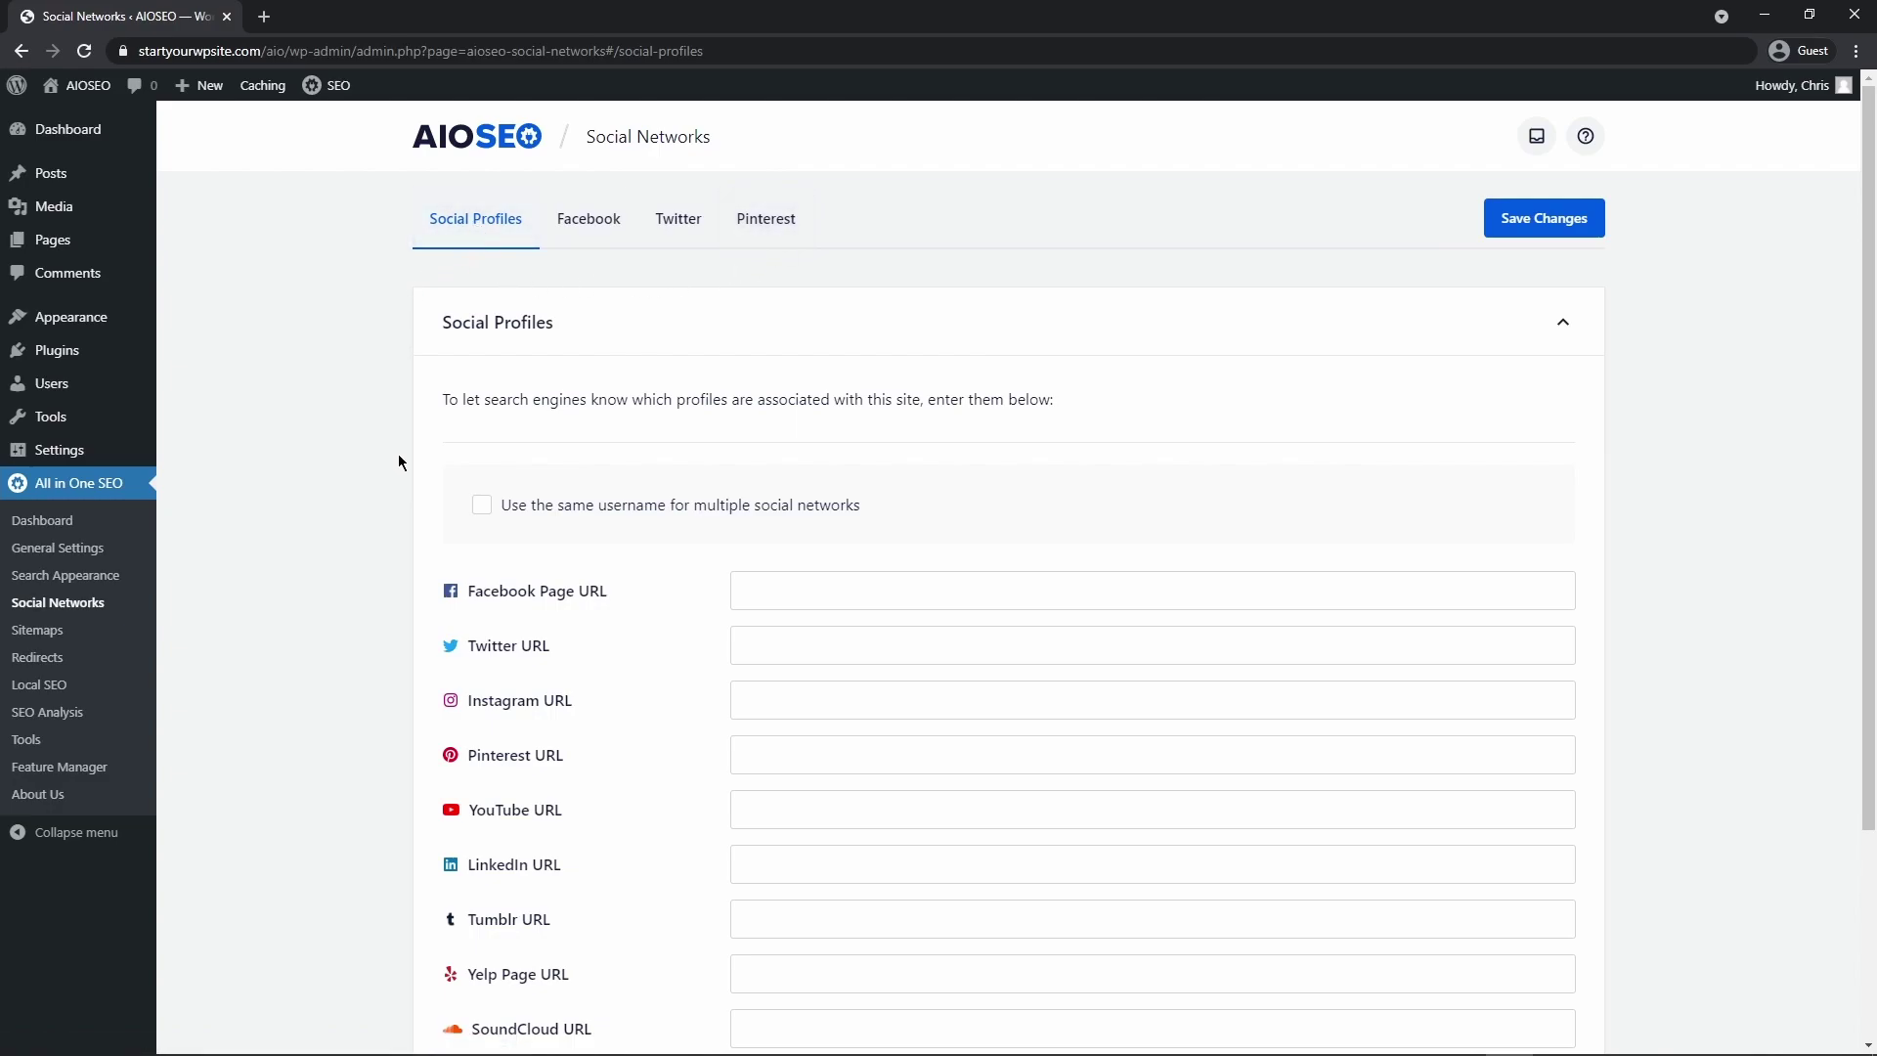
pyautogui.scroll(-3, 386, 439)
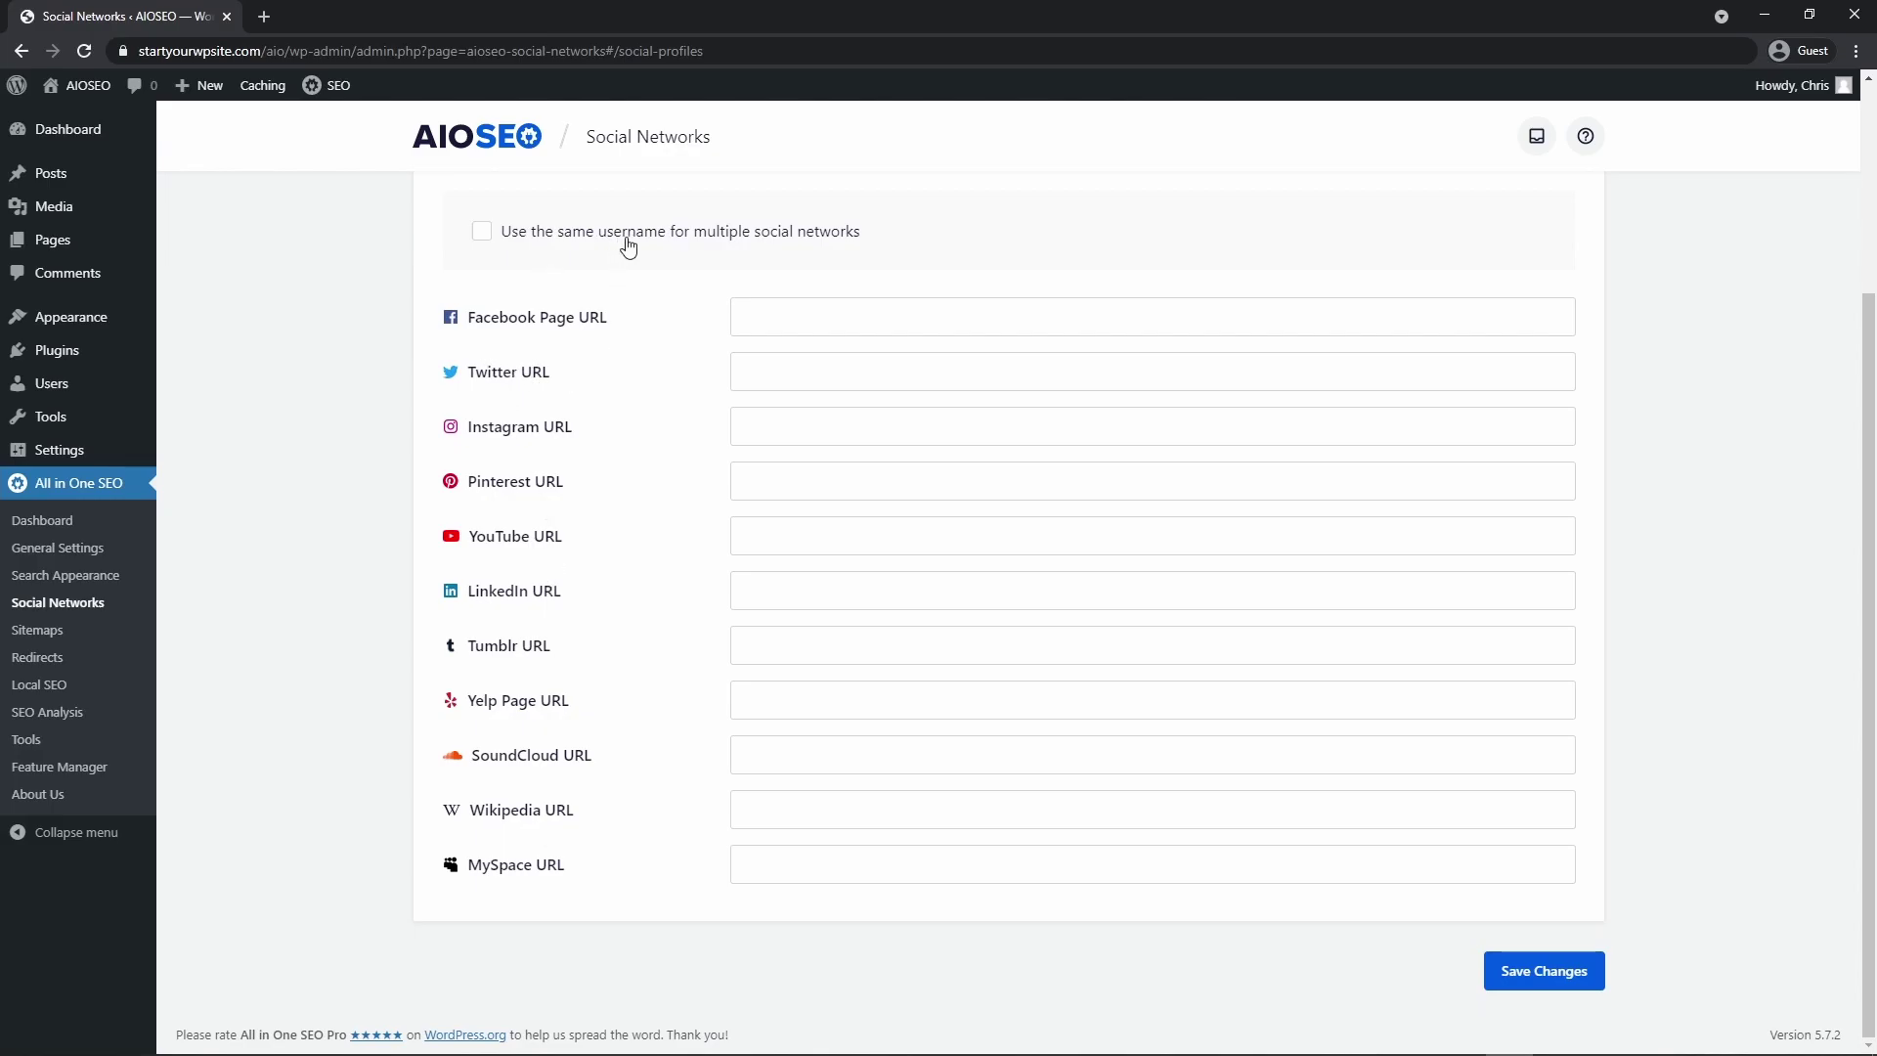
pyautogui.click(481, 235)
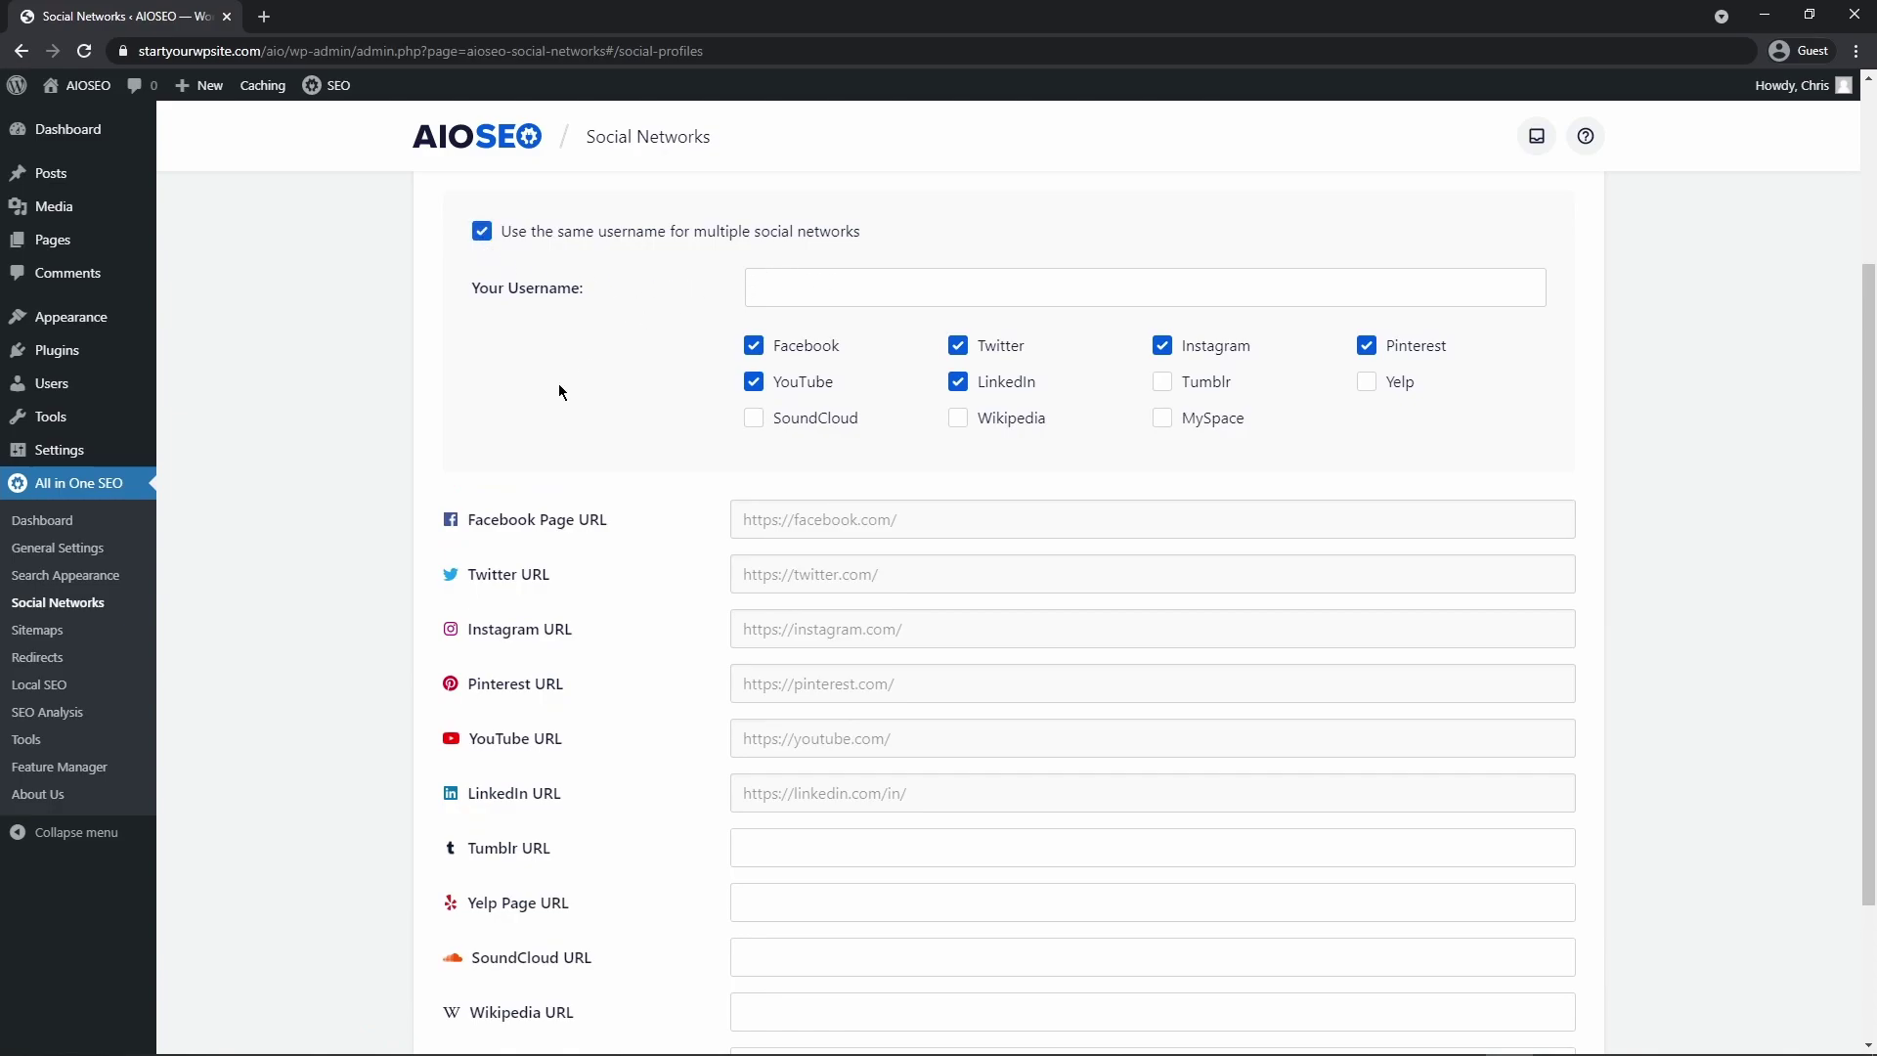
pyautogui.scroll(3, 553, 393)
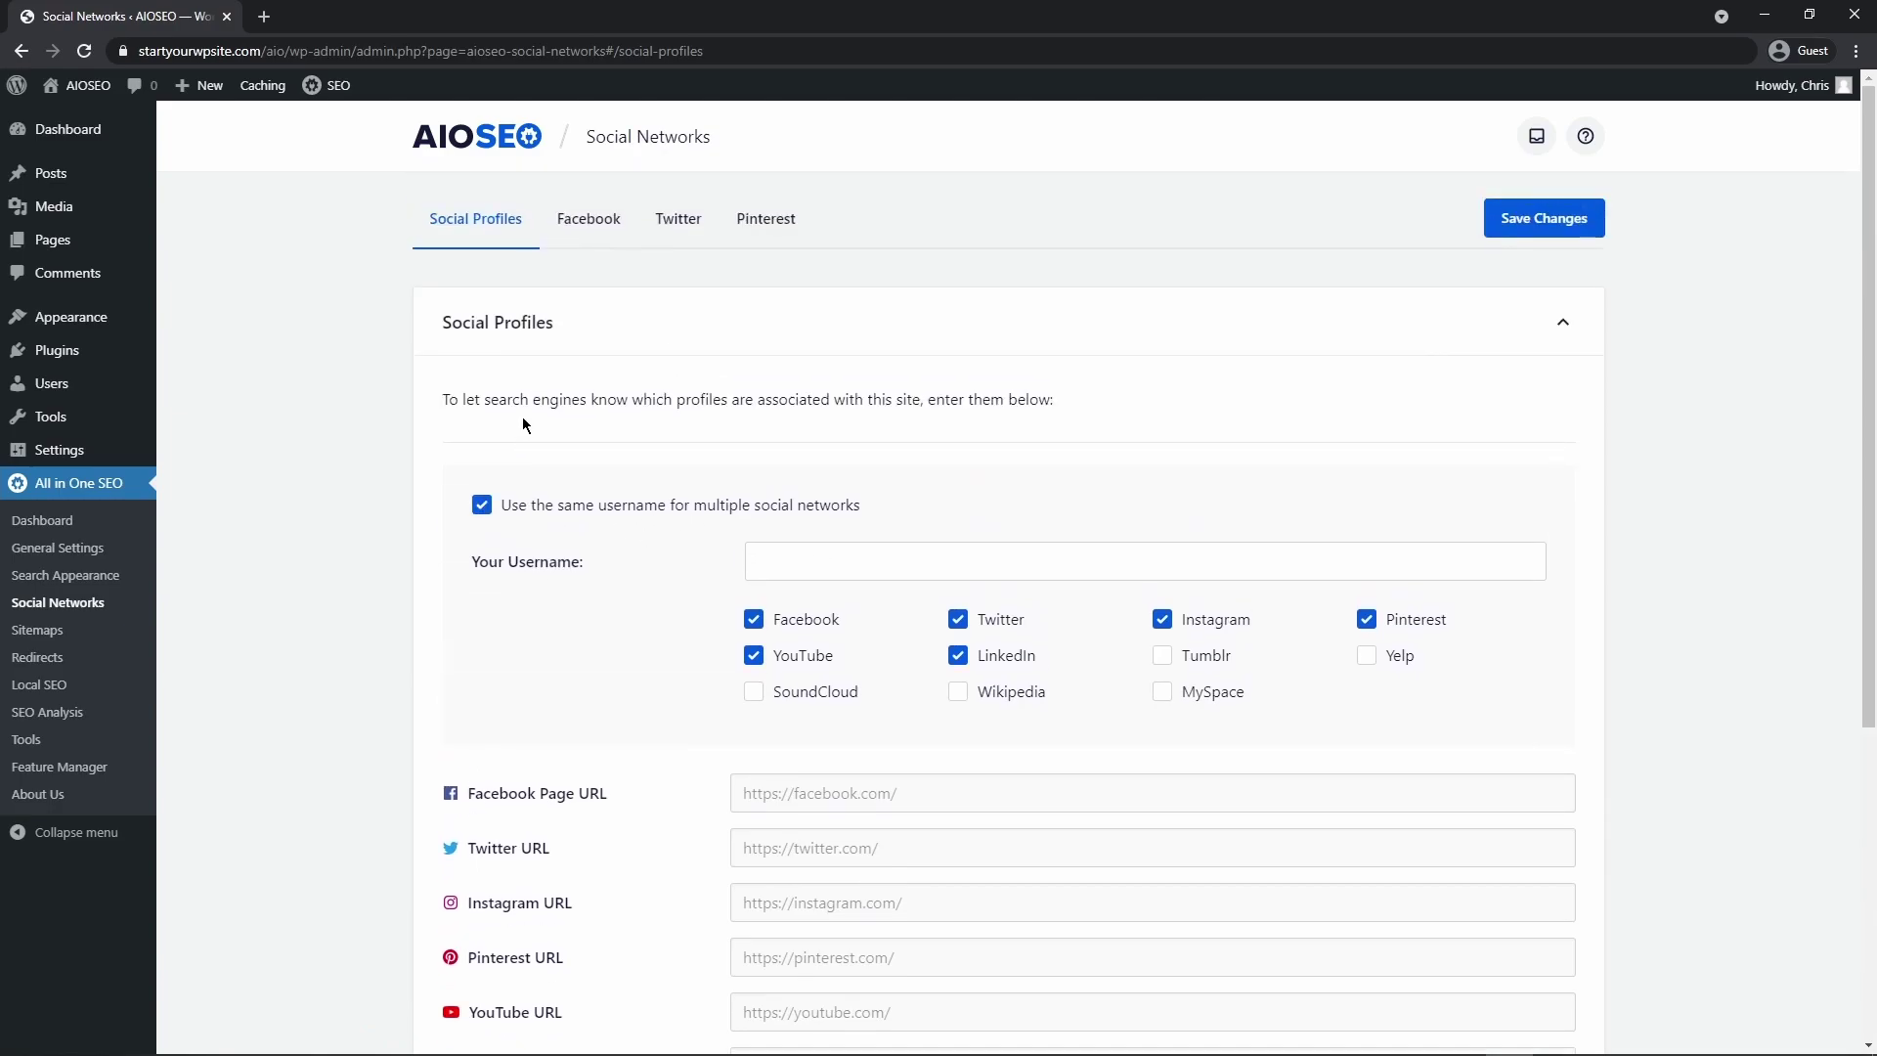
# On the Twitter tab, keep Twitter Card enabled and choose Summary with Large Image as default card type
pyautogui.click(679, 221)
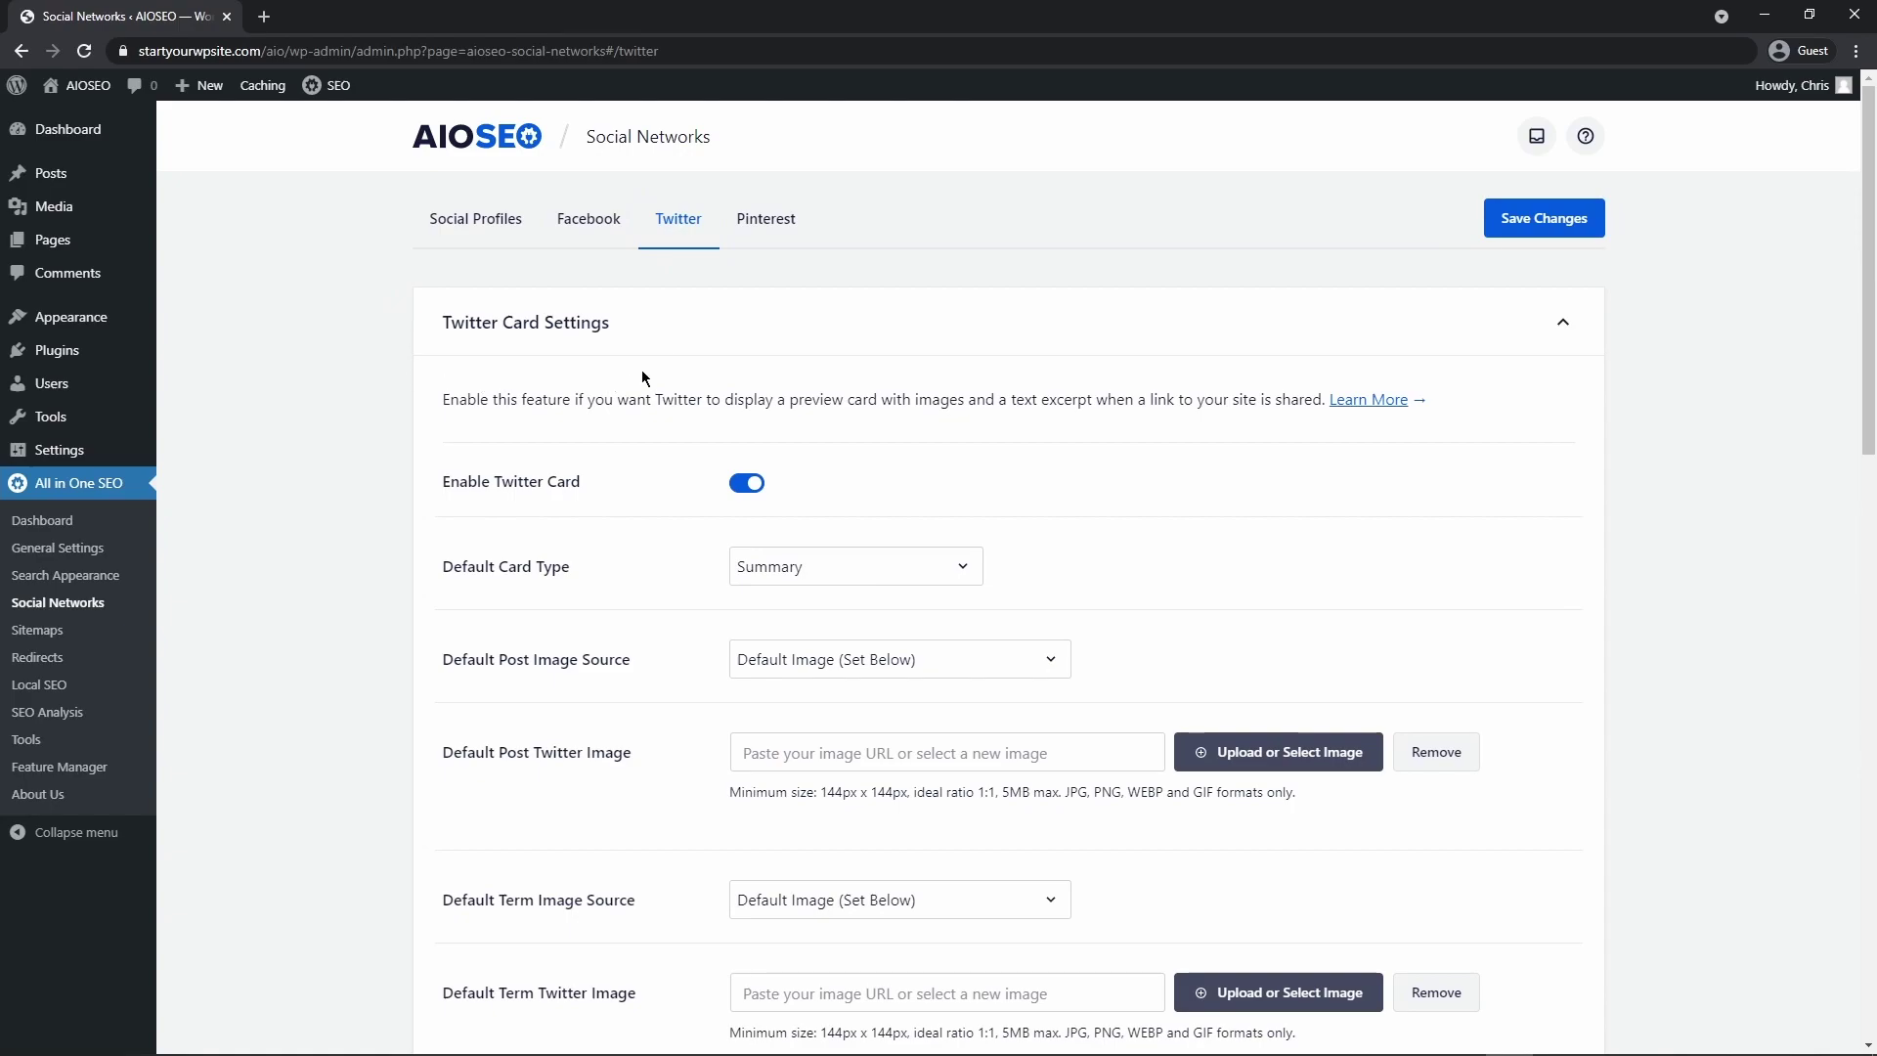
pyautogui.scroll(-2, 379, 414)
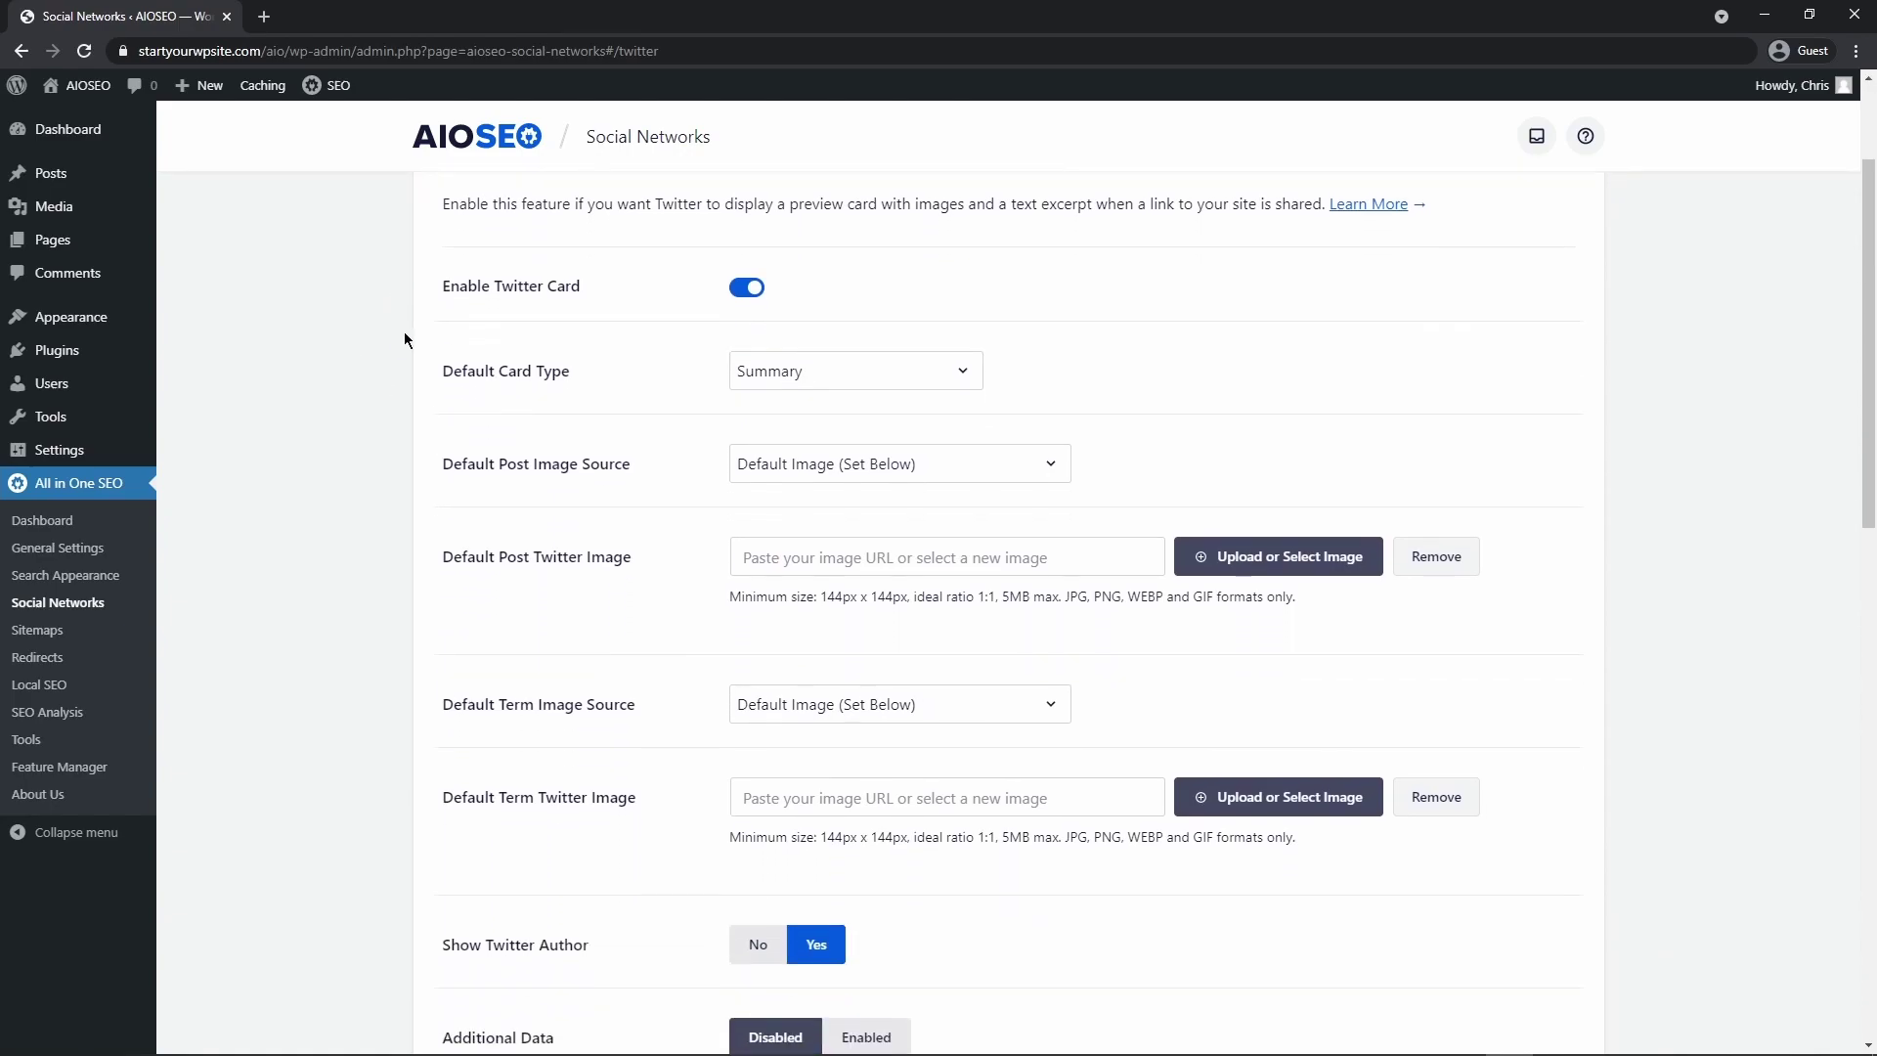
pyautogui.click(745, 288)
pyautogui.click(754, 484)
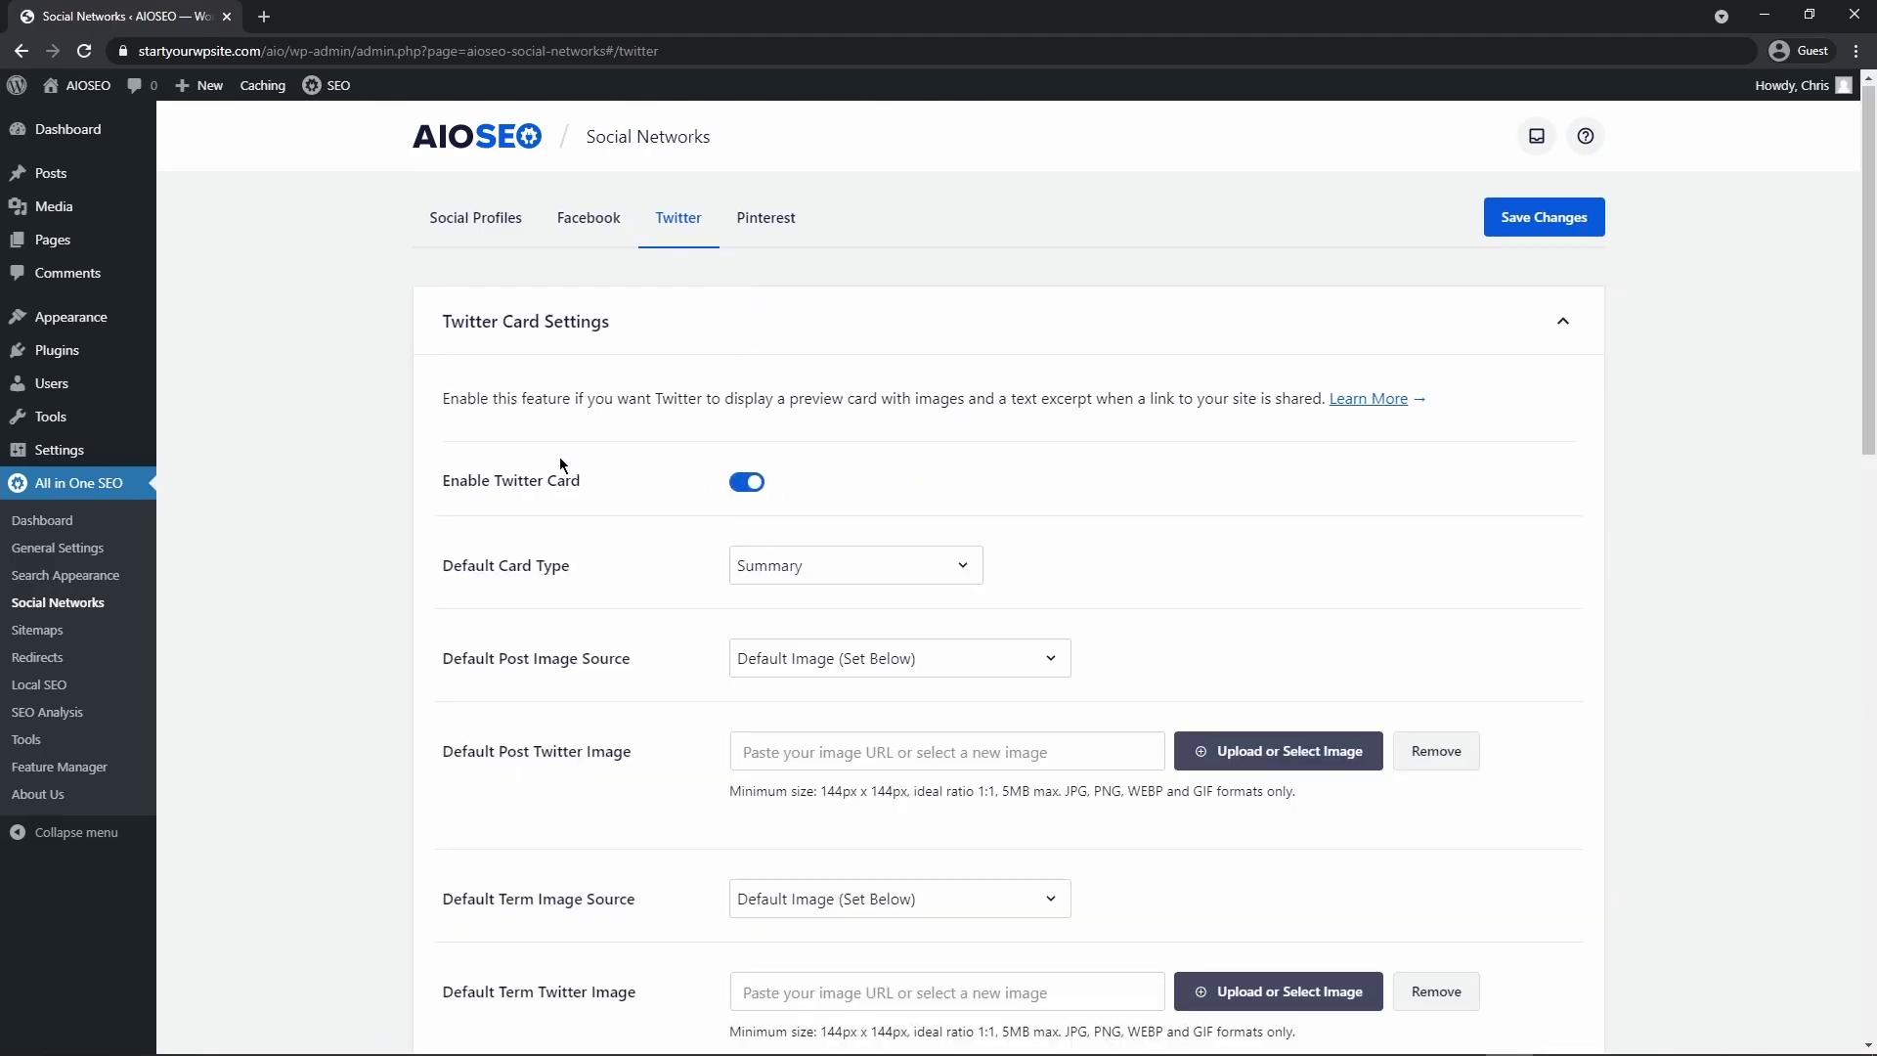
pyautogui.scroll(-2, 489, 420)
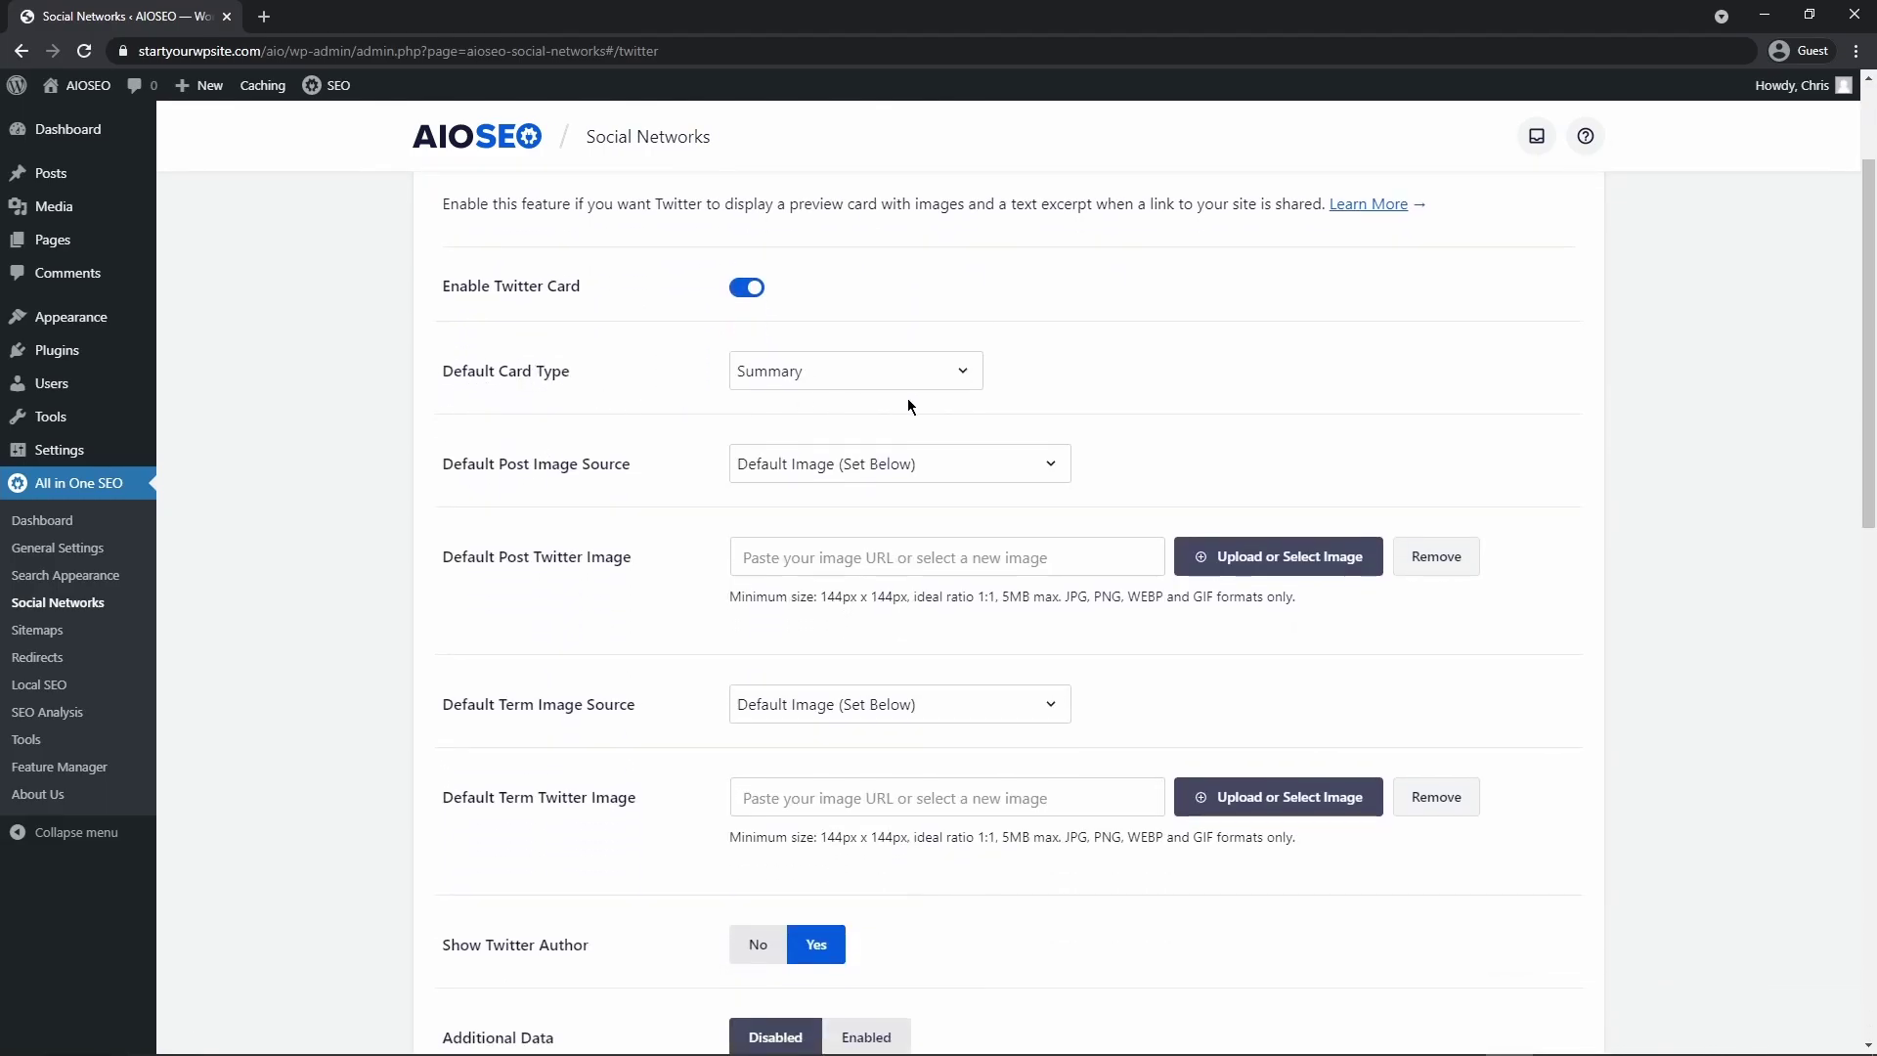
pyautogui.click(958, 378)
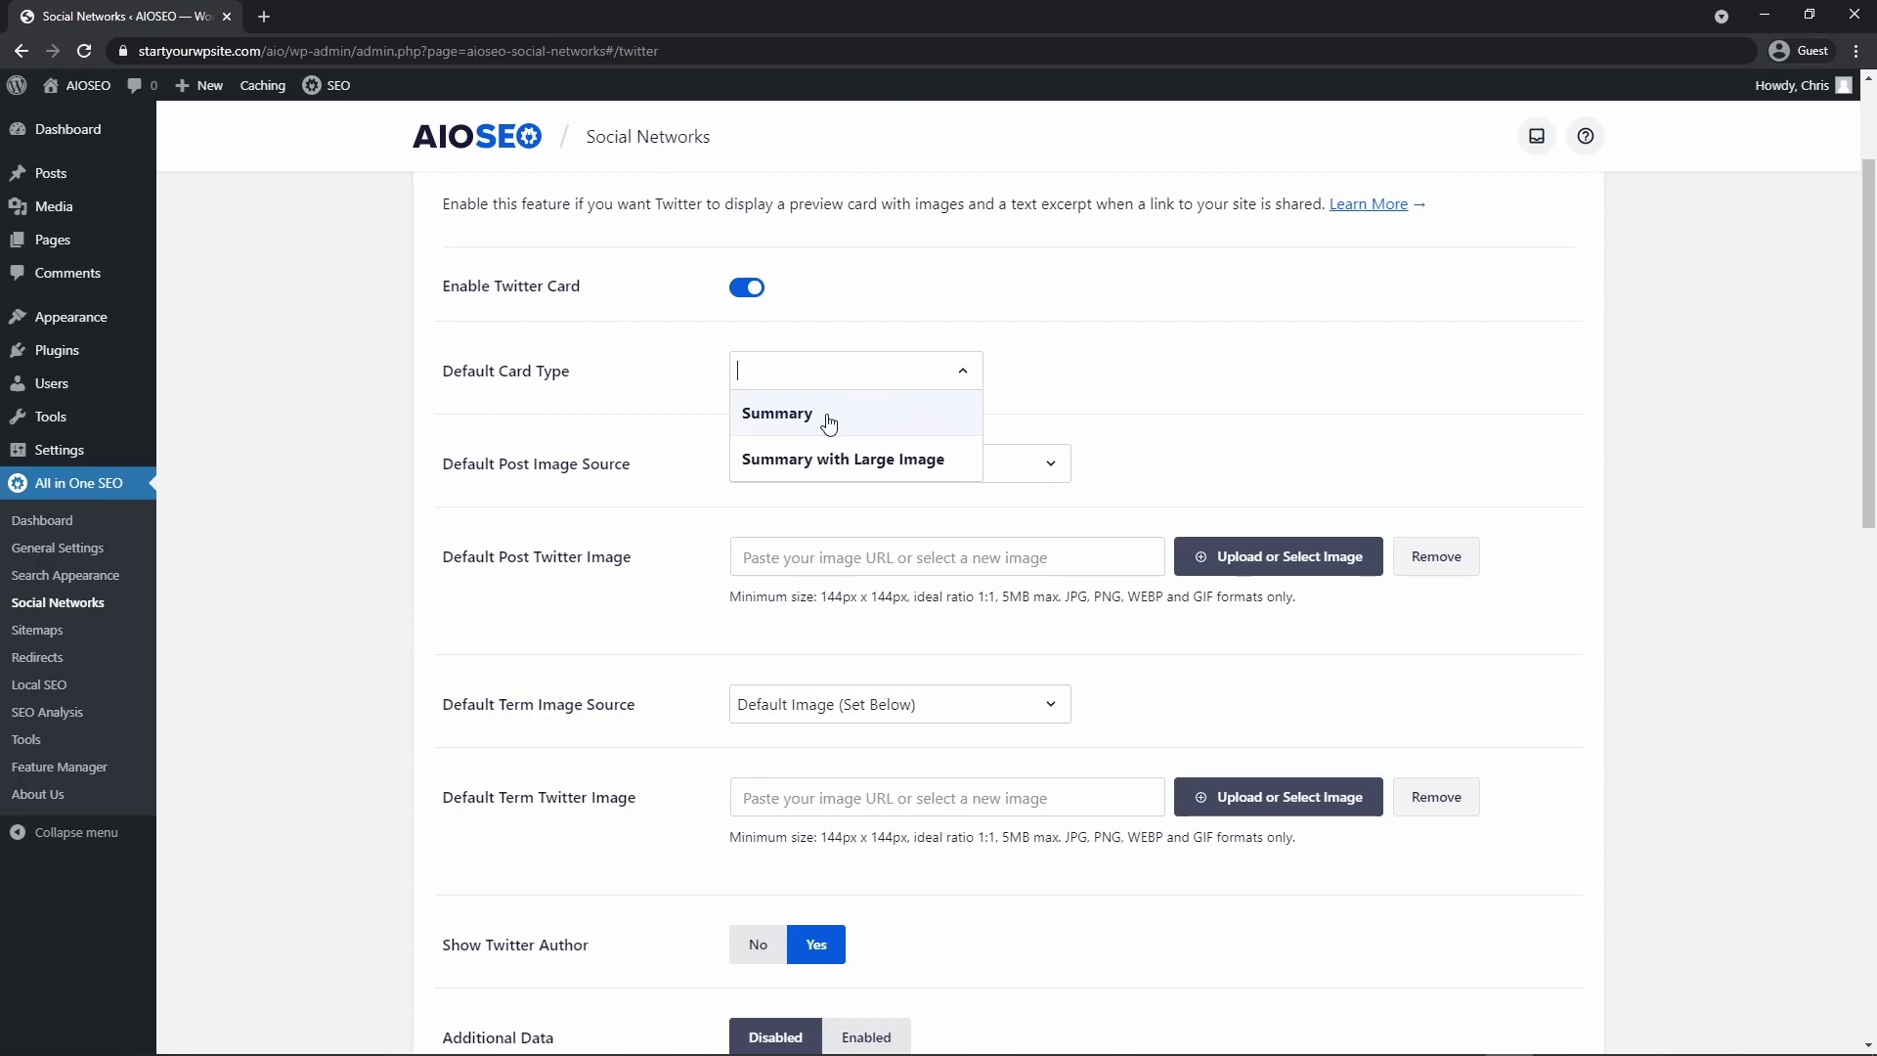
pyautogui.click(913, 465)
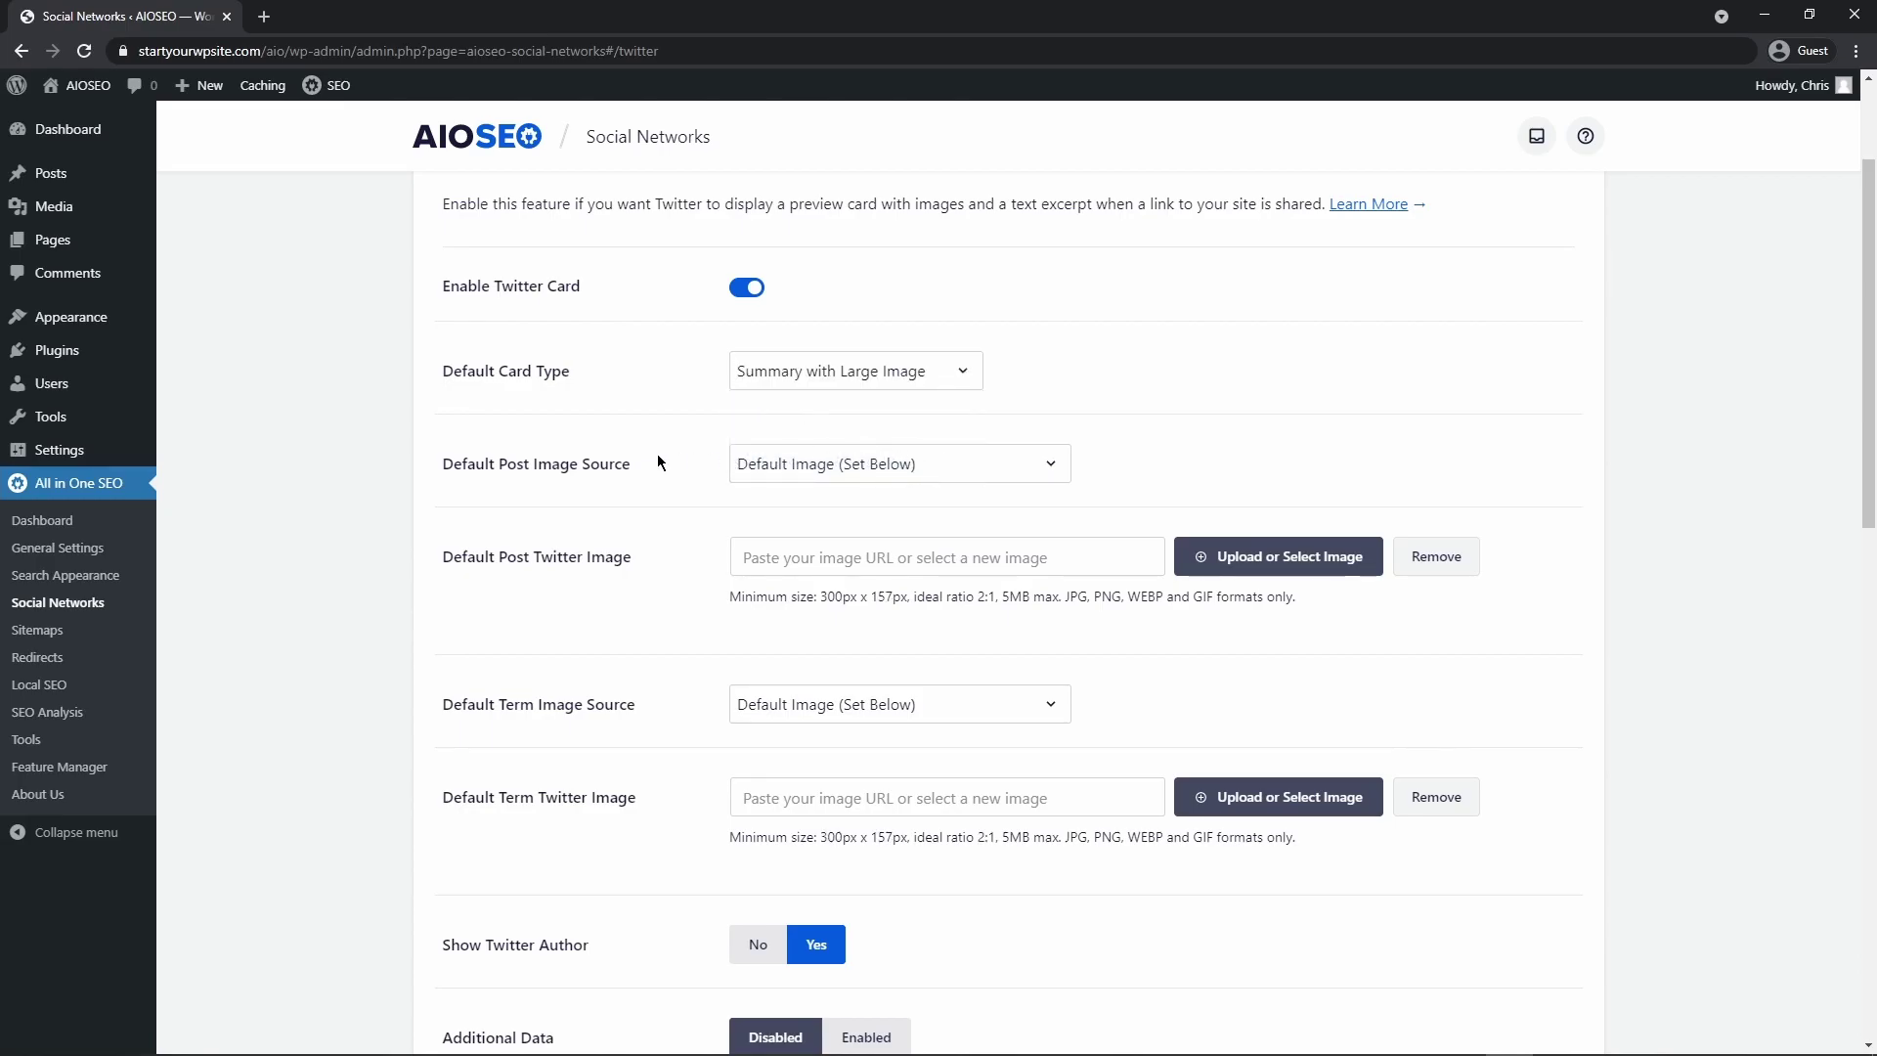
pyautogui.scroll(-1, 655, 449)
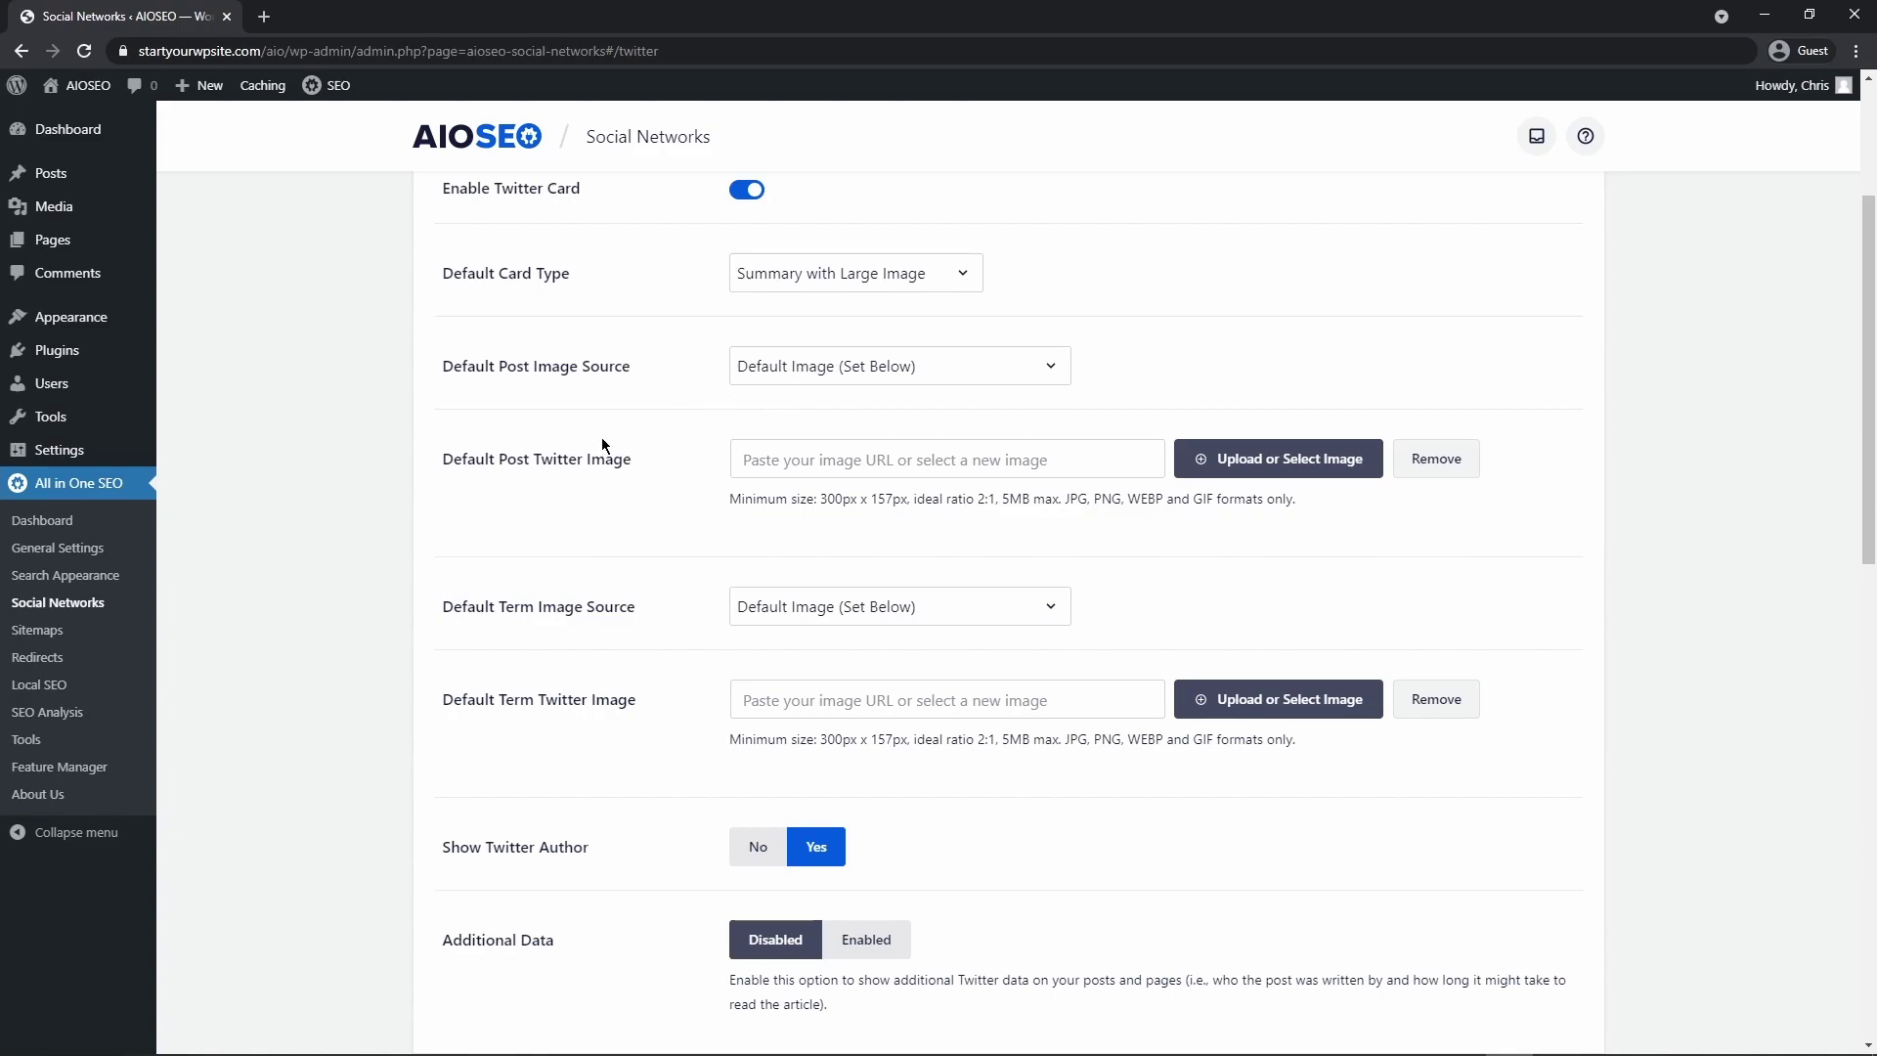
# Leave the default post image unset and choose Featured Image as Default Post Image Source
pyautogui.moveTo(445, 459); pyautogui.dragTo(627, 456)
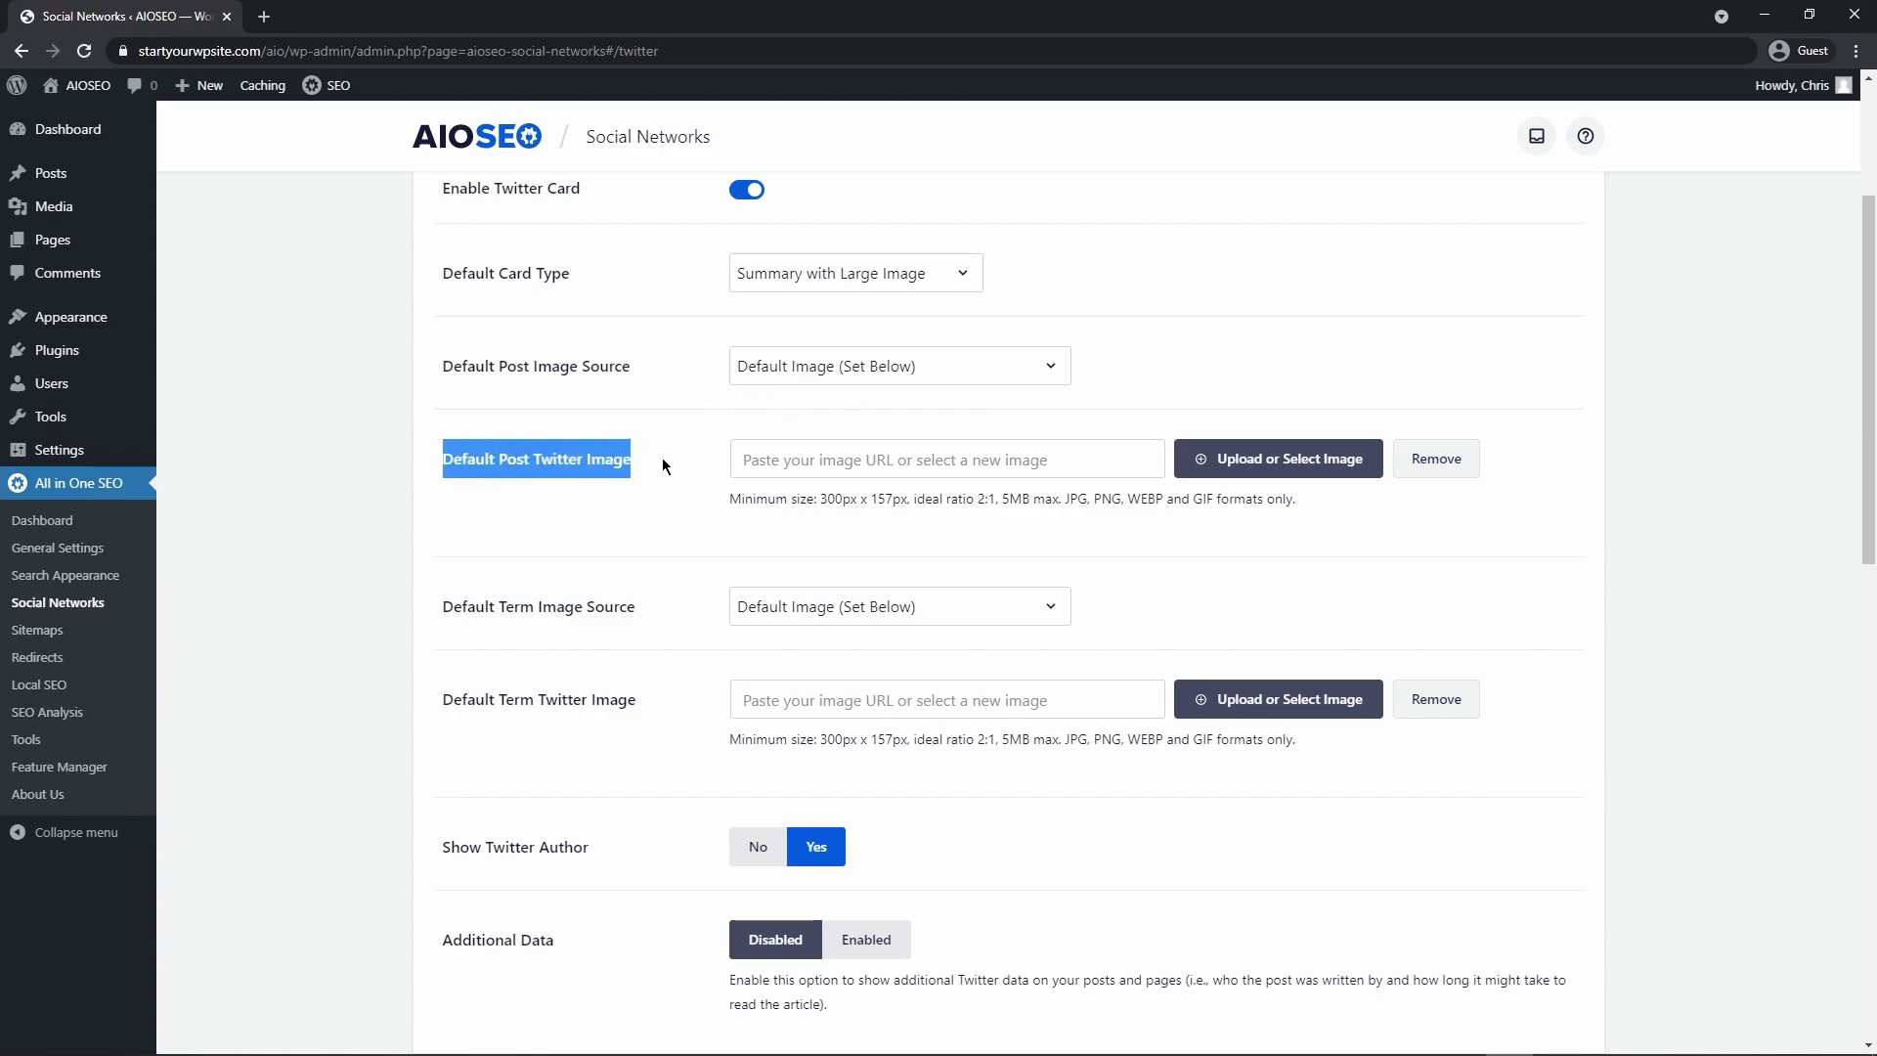
pyautogui.click(661, 458)
pyautogui.click(1284, 470)
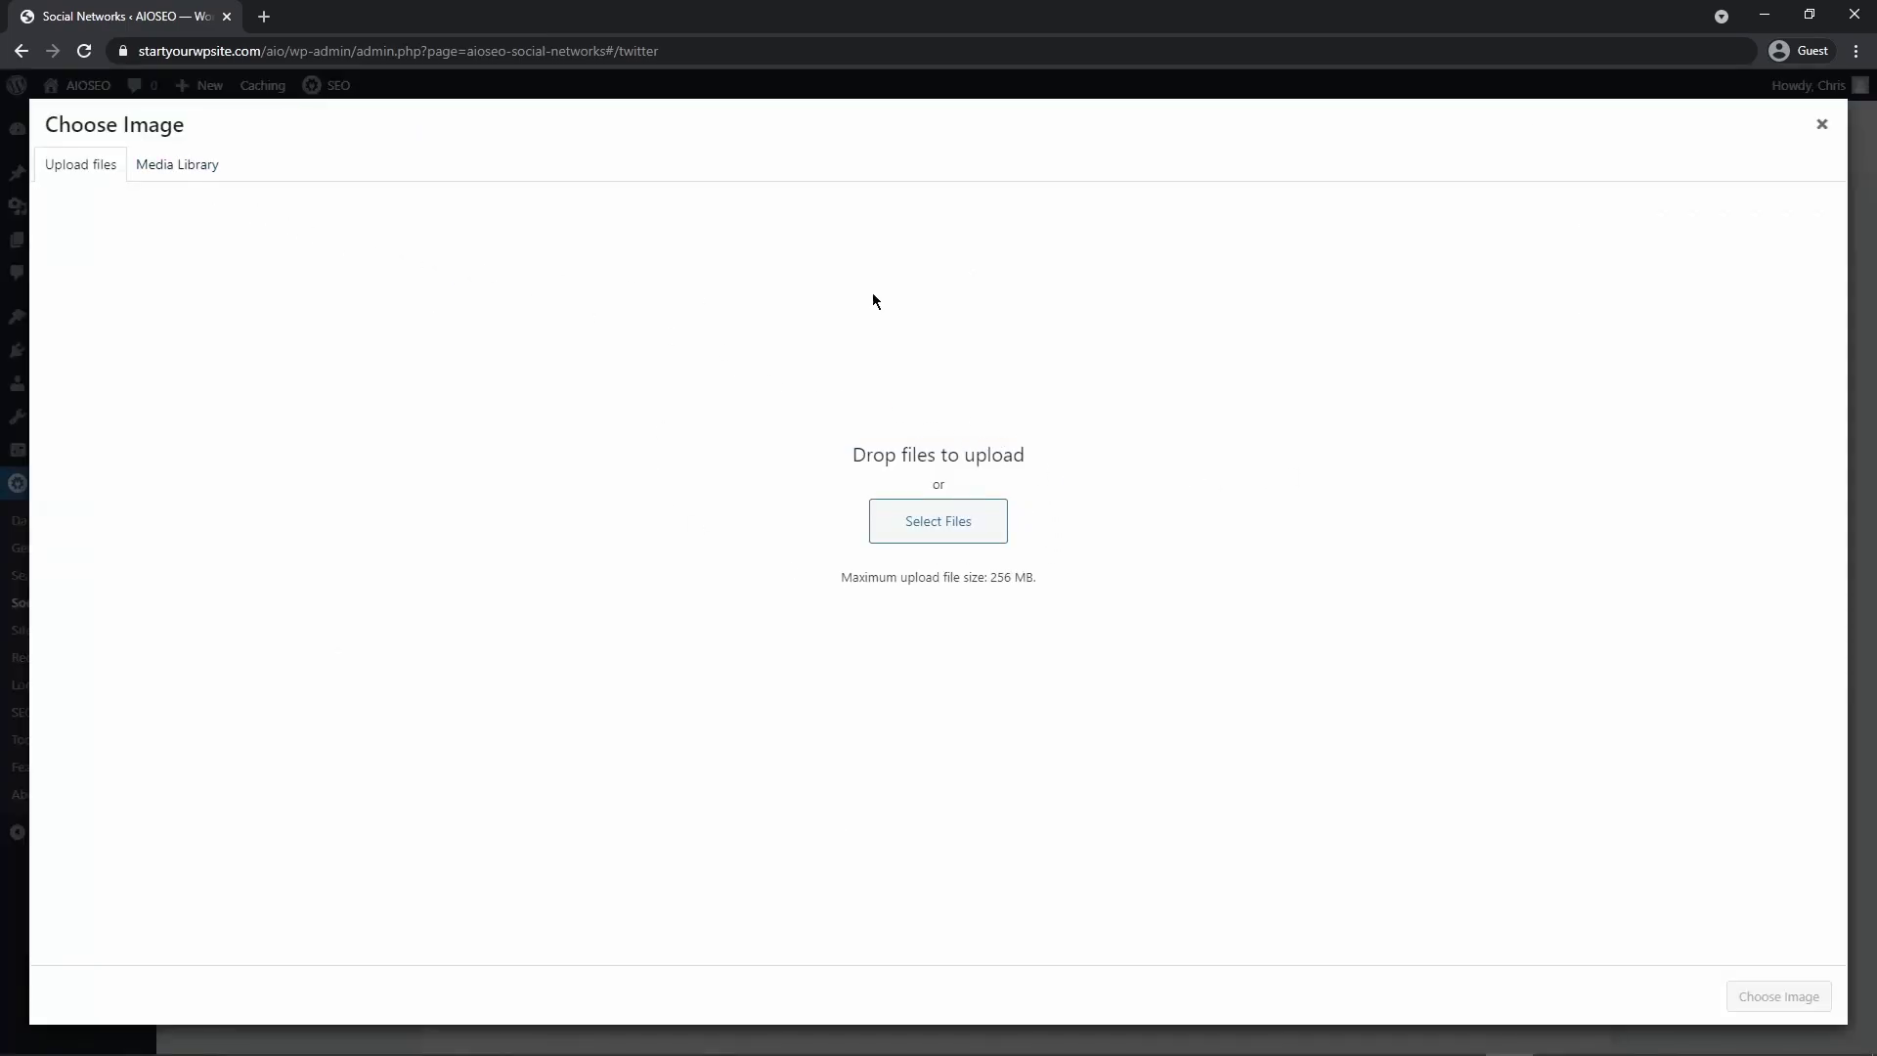
pyautogui.click(1822, 124)
pyautogui.click(1047, 364)
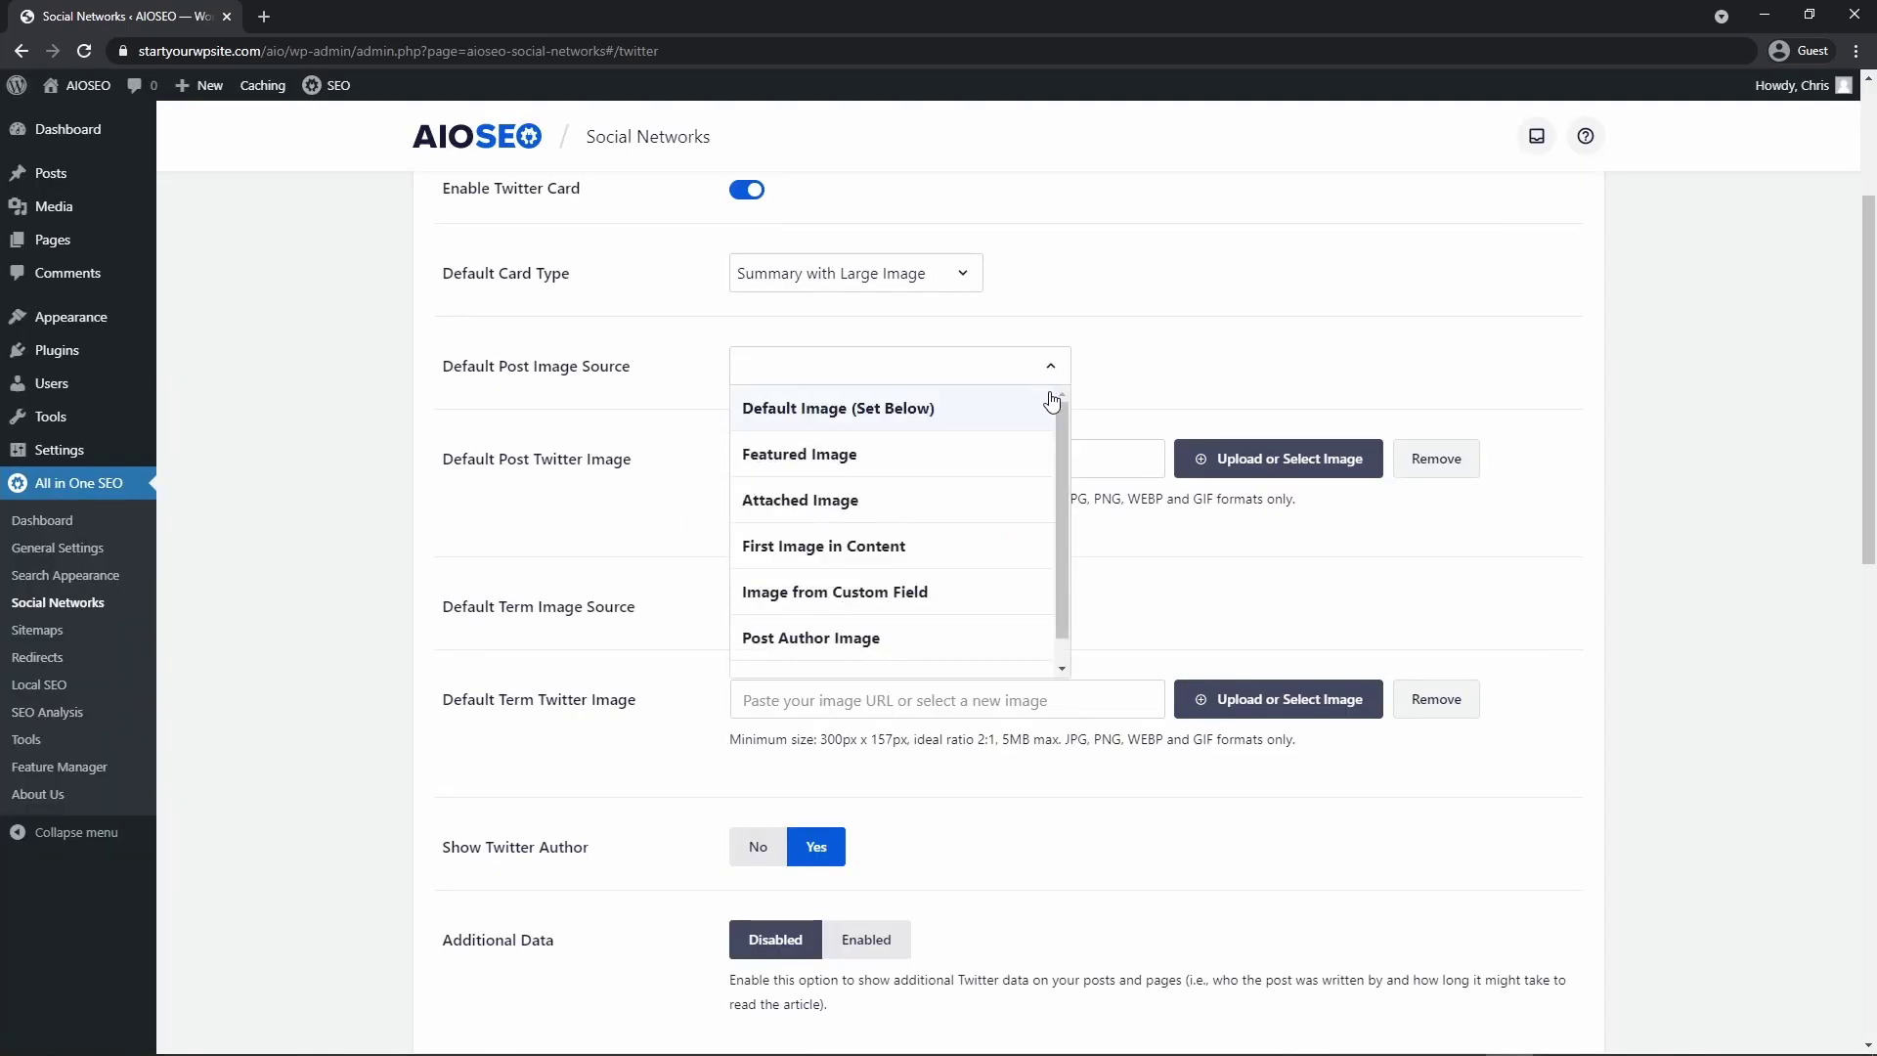
pyautogui.moveTo(1059, 414); pyautogui.dragTo(1062, 446)
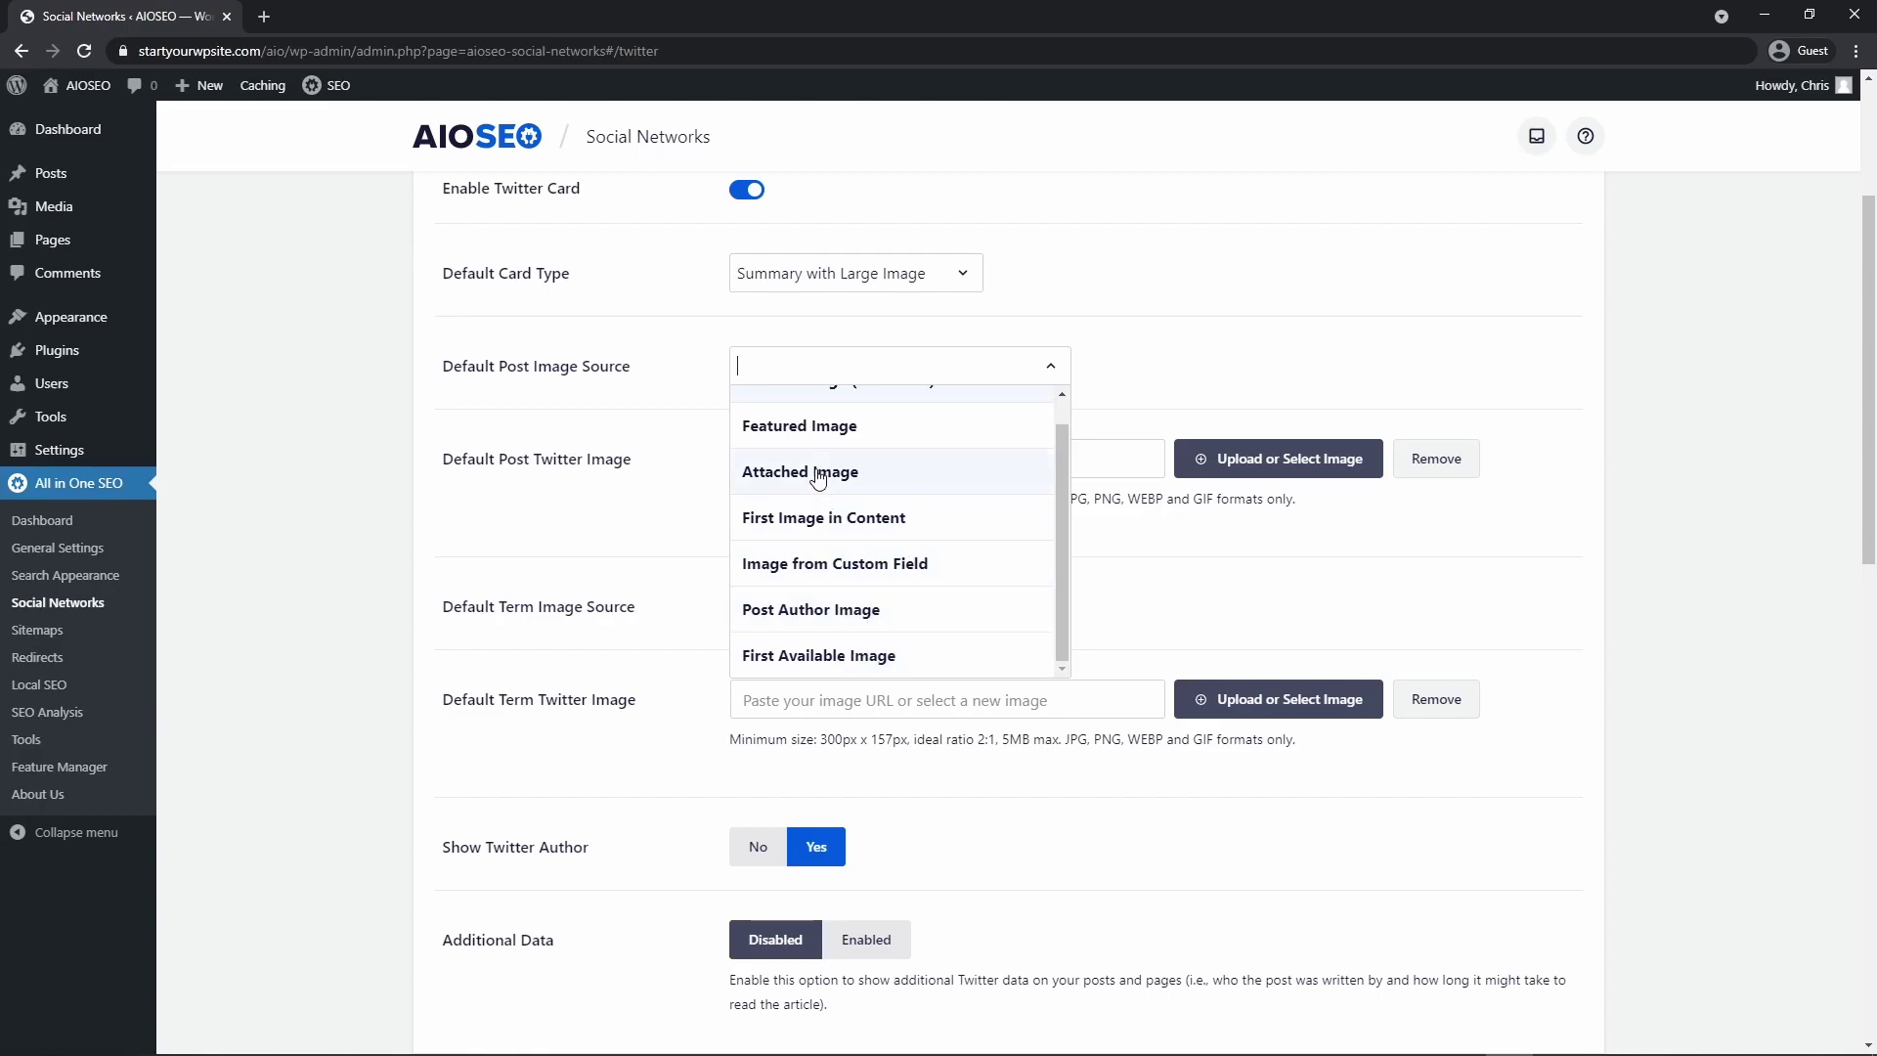
pyautogui.click(801, 430)
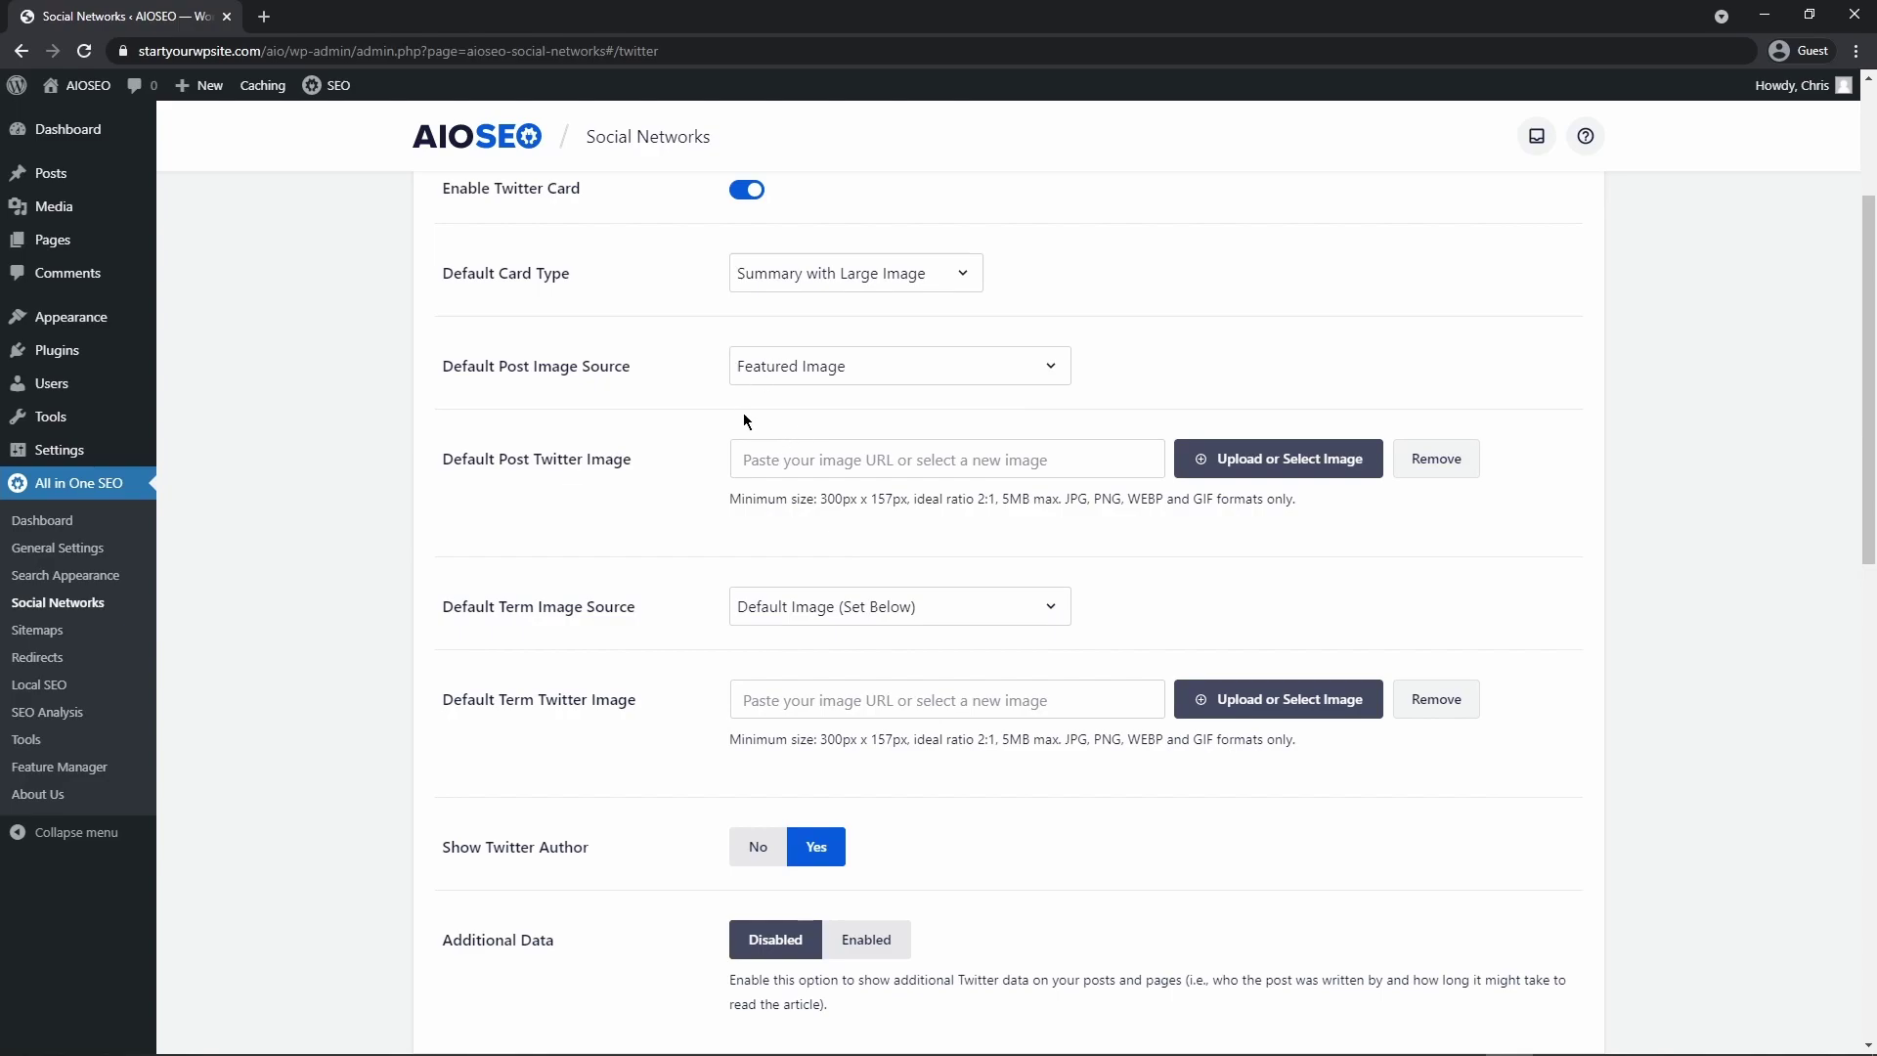
# Keep Default Term Image Source as Default Image (Set Below)
pyautogui.scroll(-1, 725, 414)
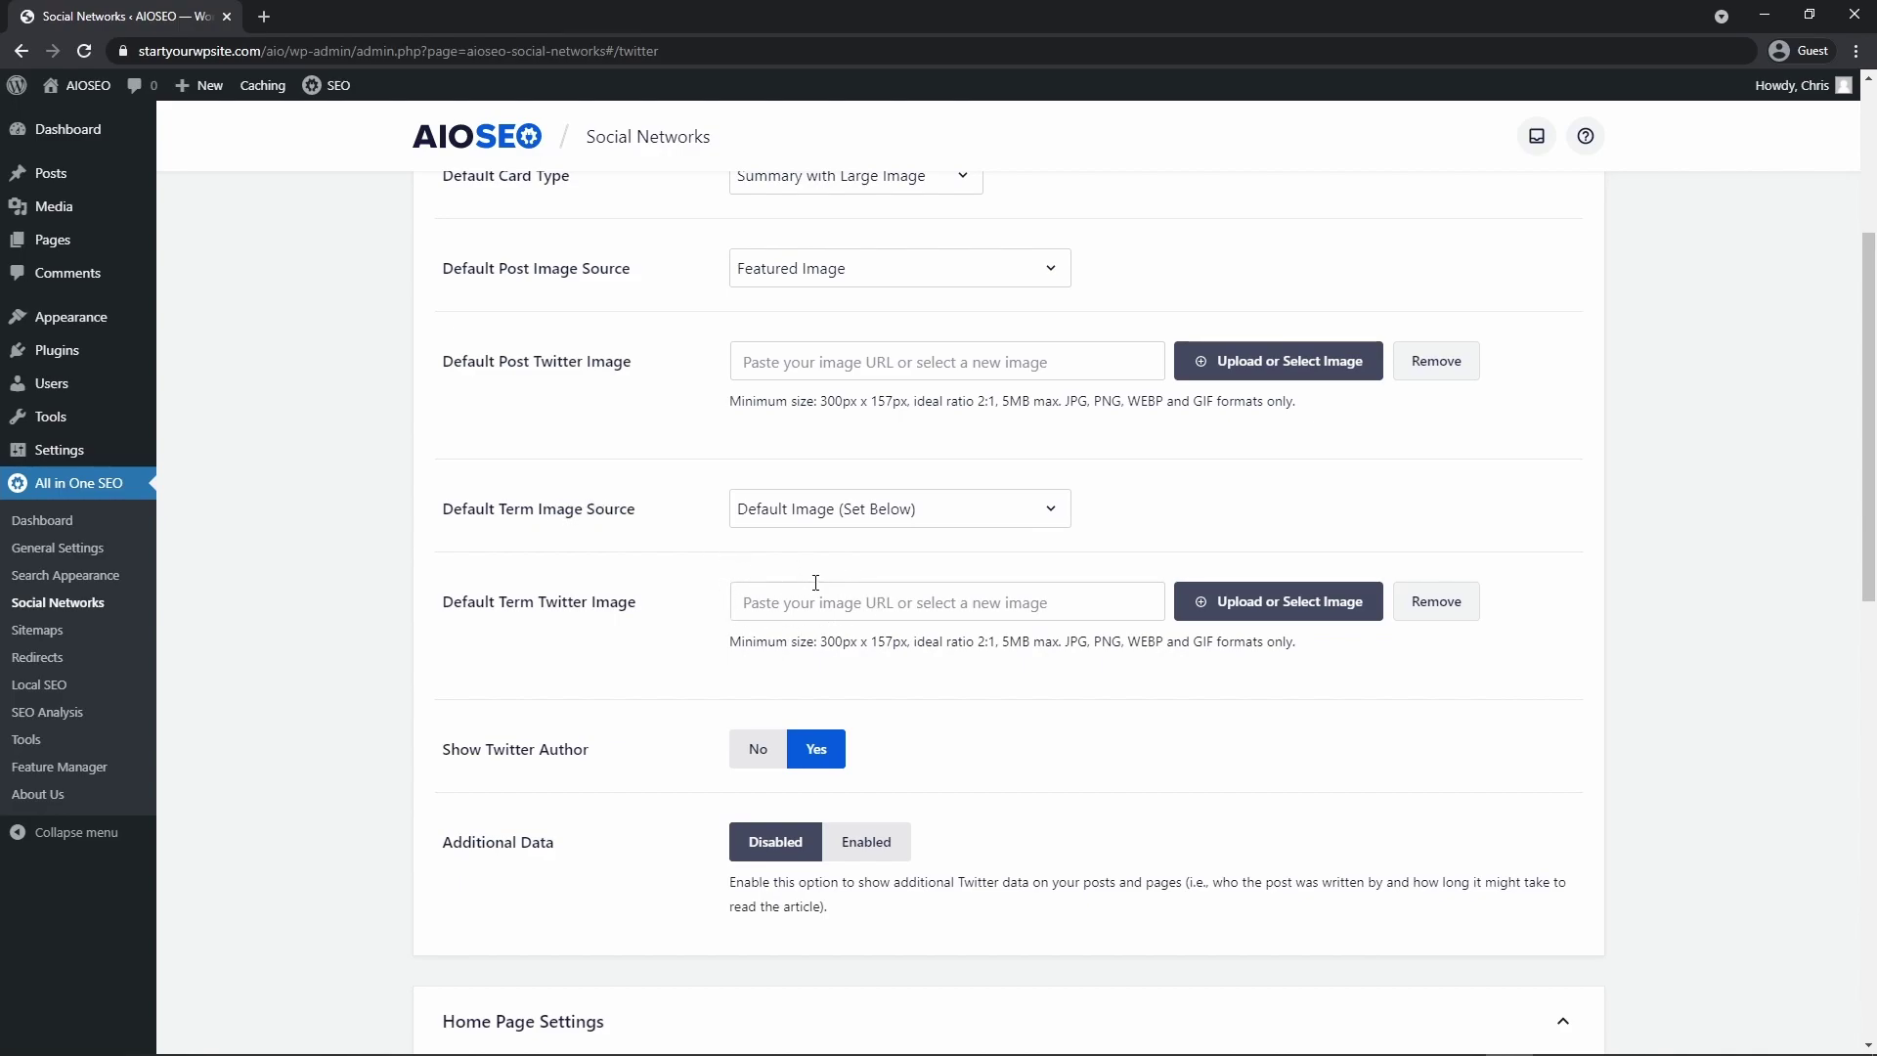
pyautogui.click(1050, 510)
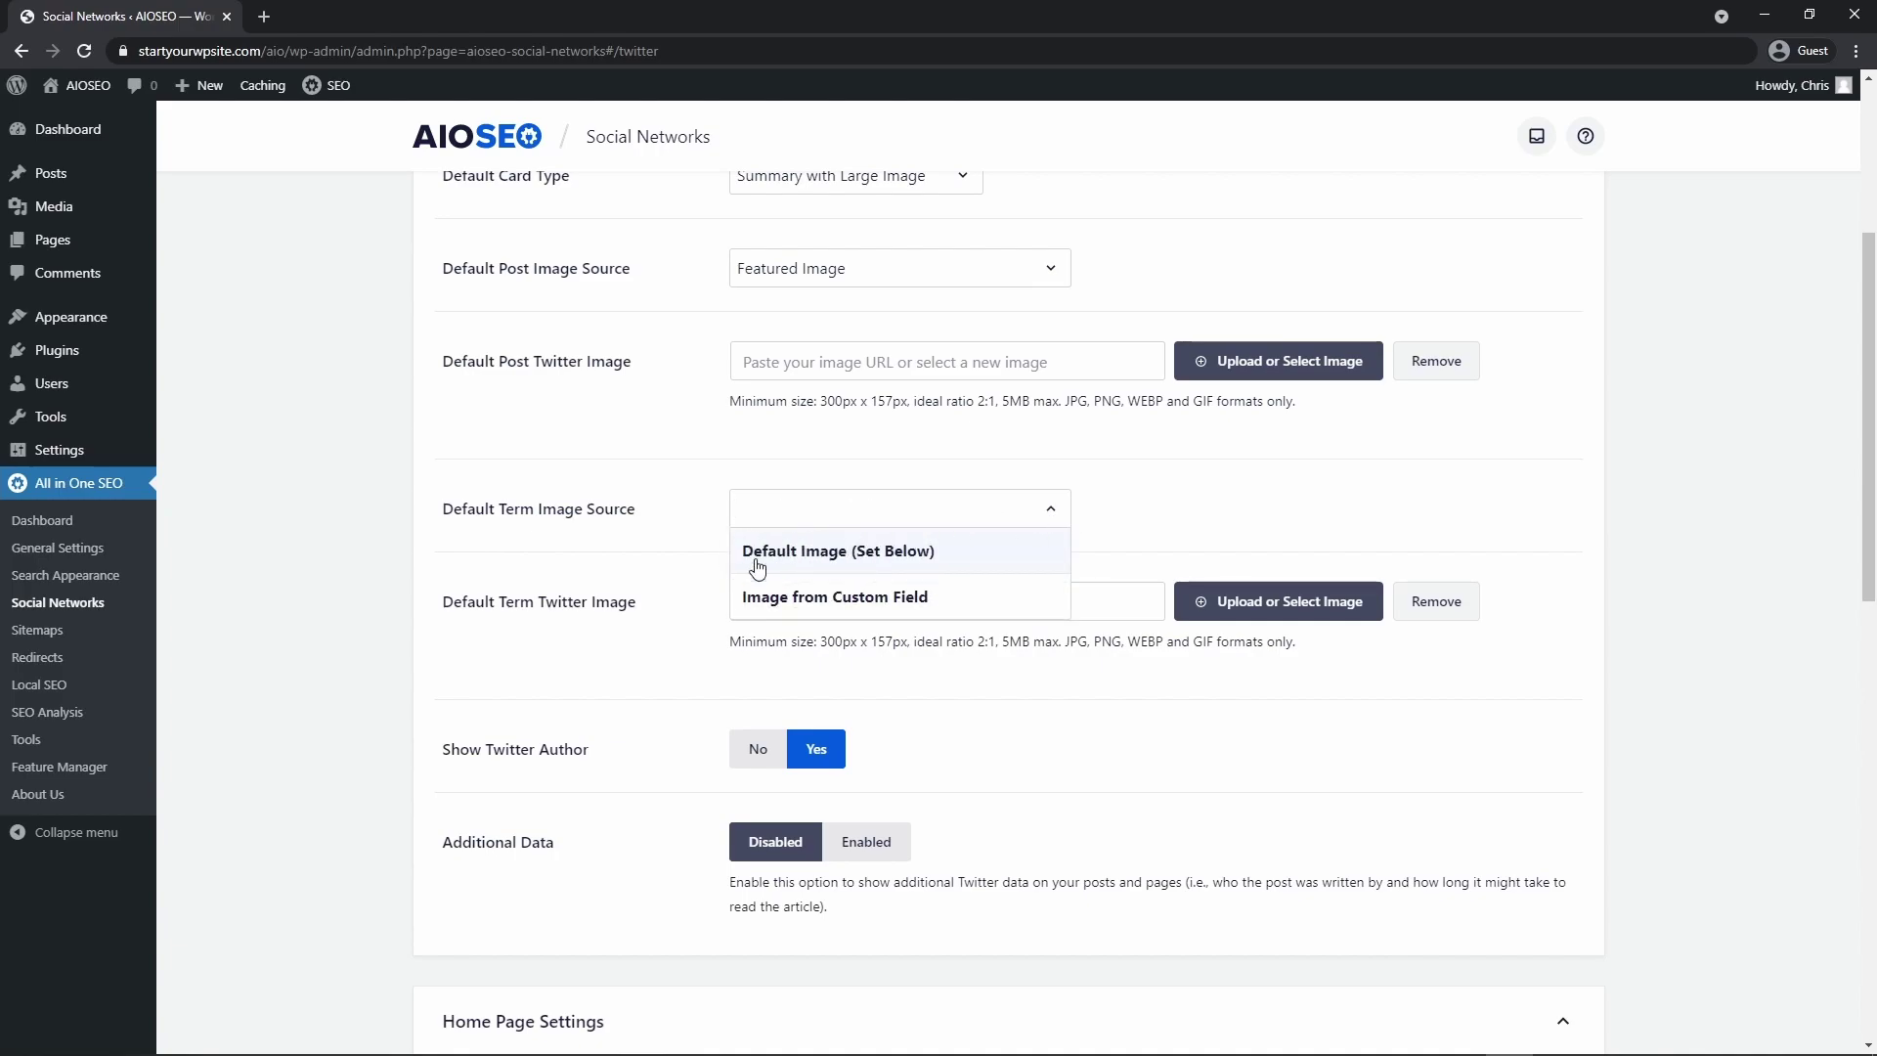
pyautogui.click(838, 551)
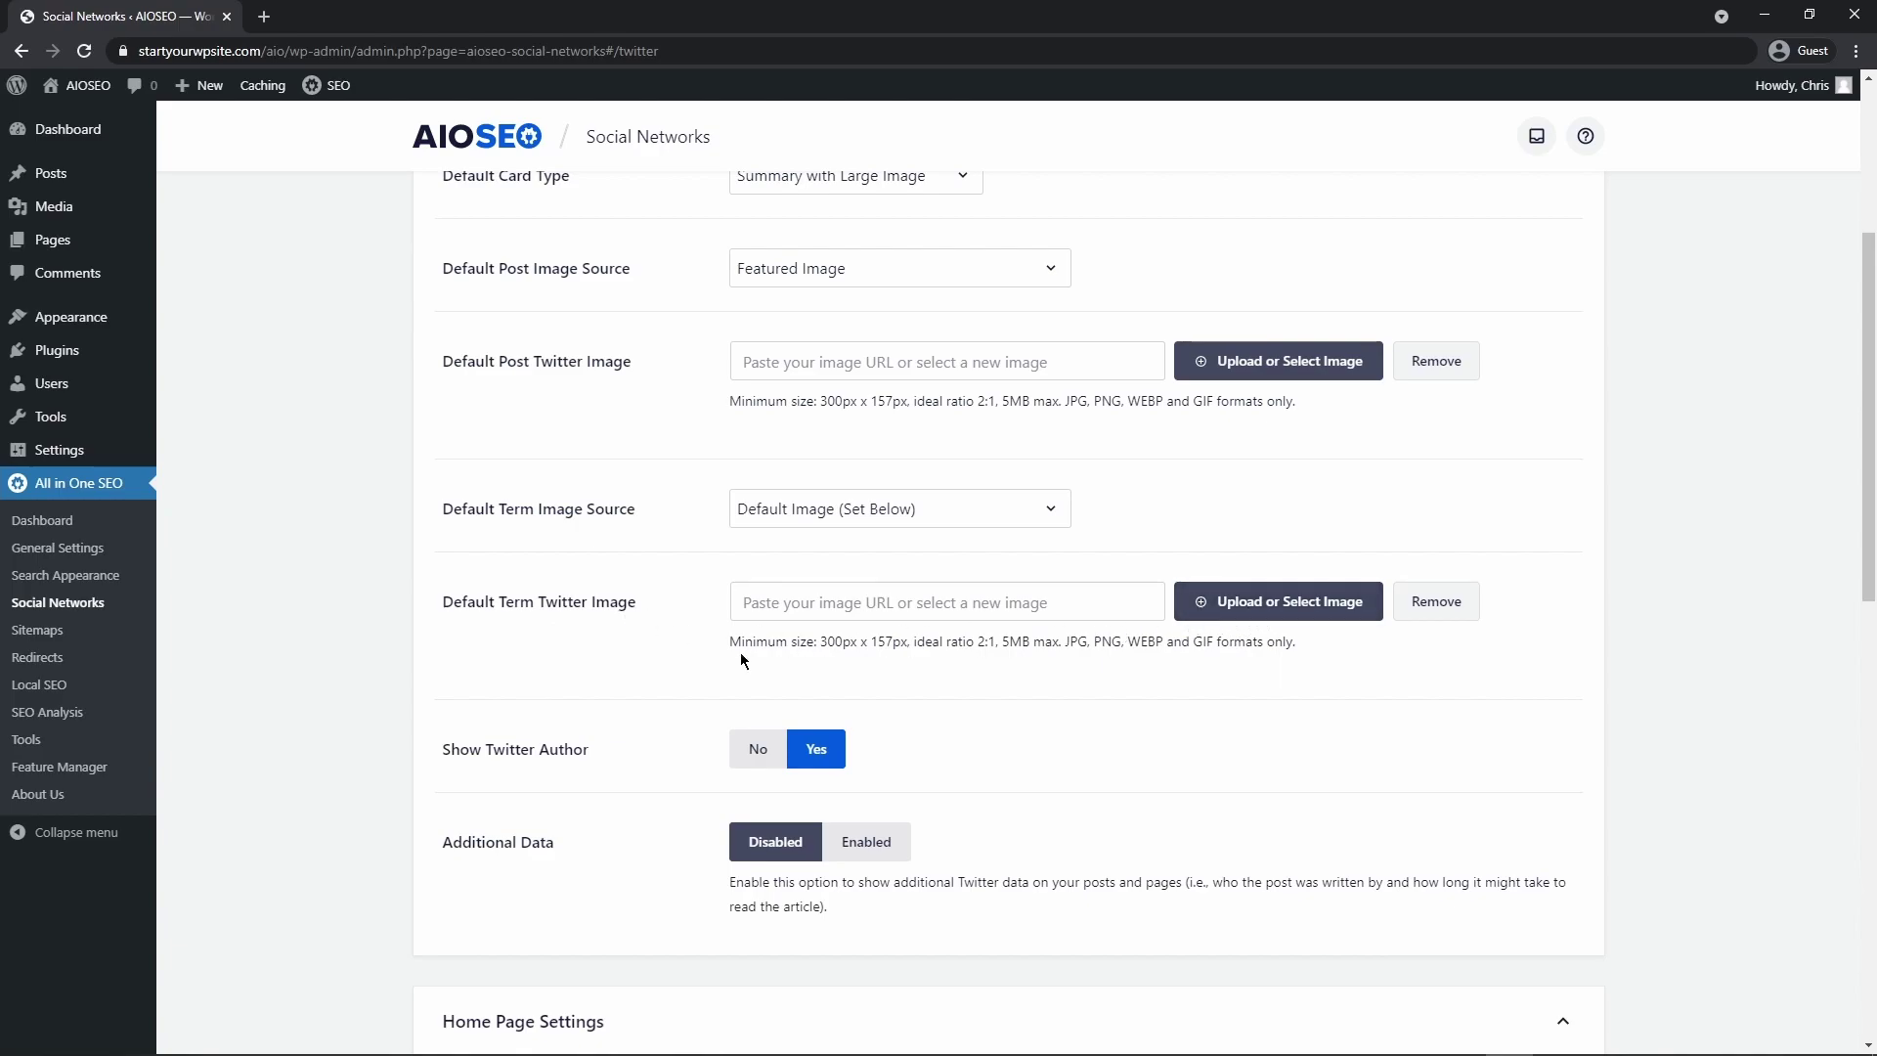
# Toggle Additional Data to Enabled, then back to Disabled
pyautogui.scroll(-2, 665, 647)
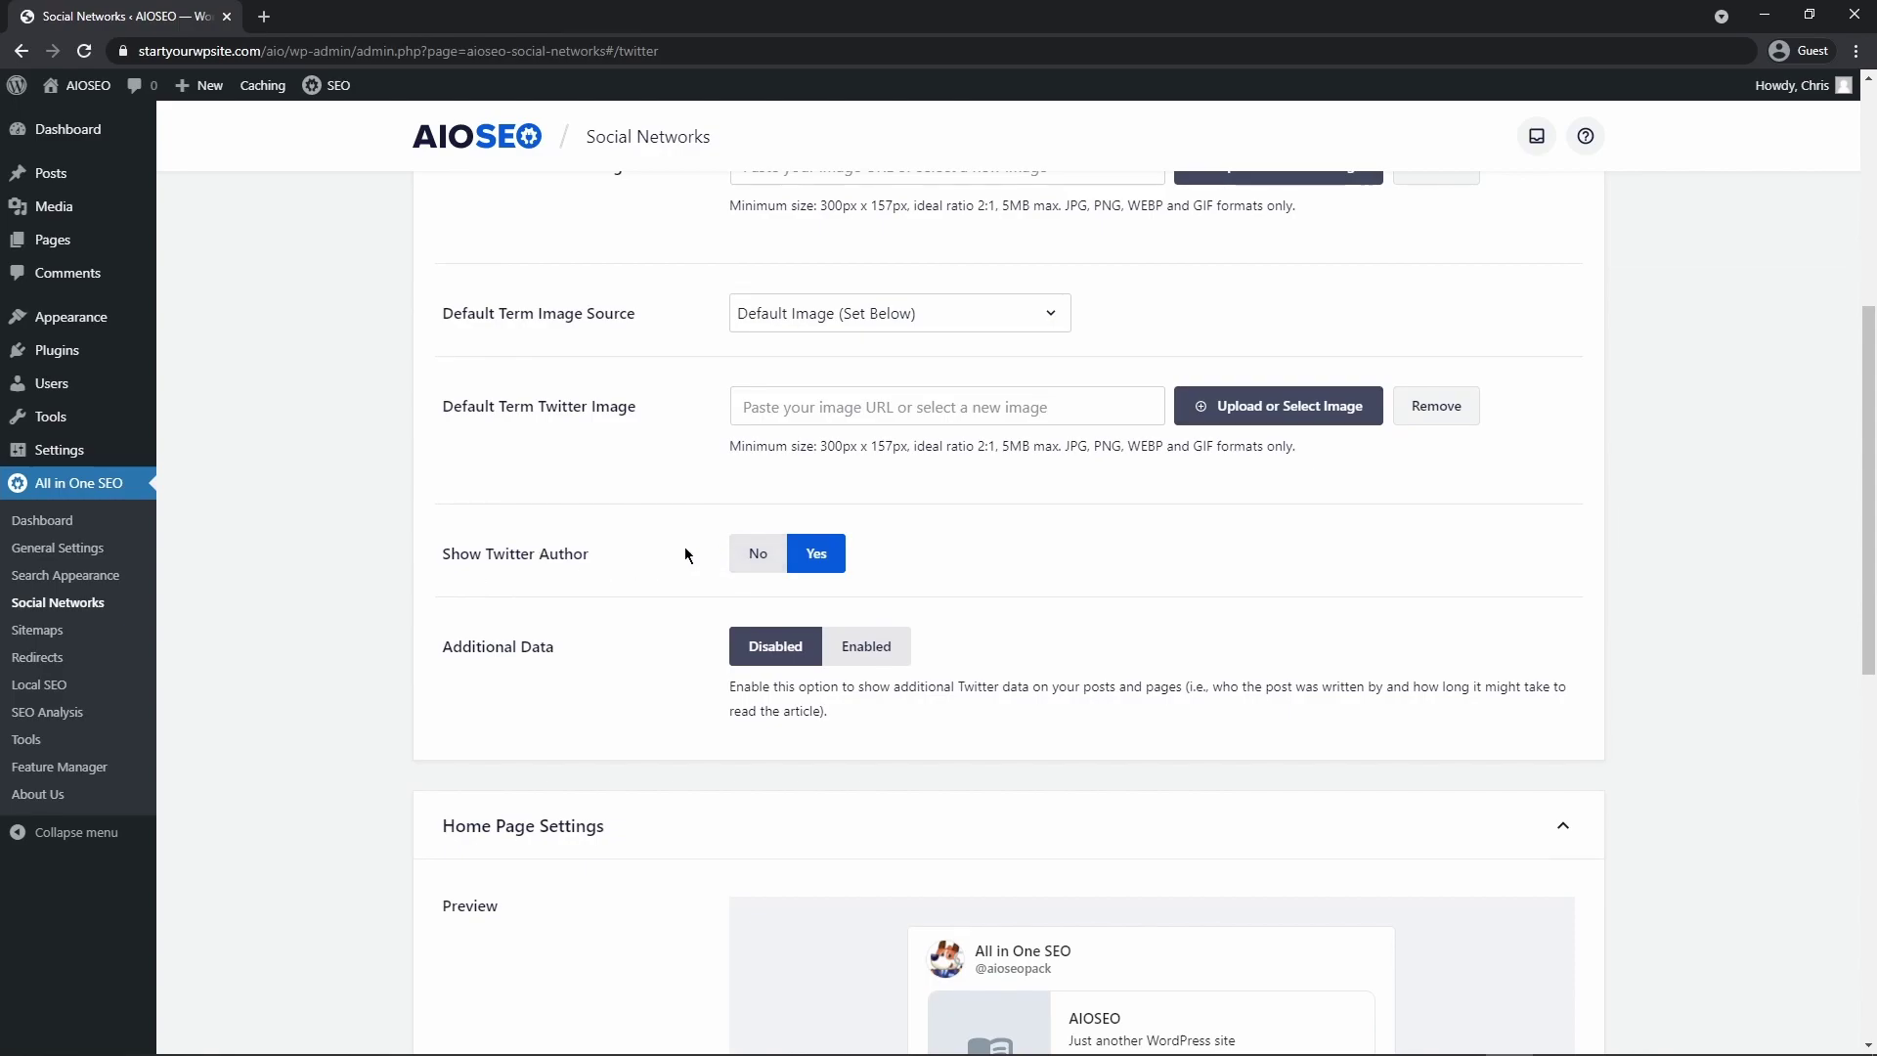
pyautogui.scroll(-1, 644, 548)
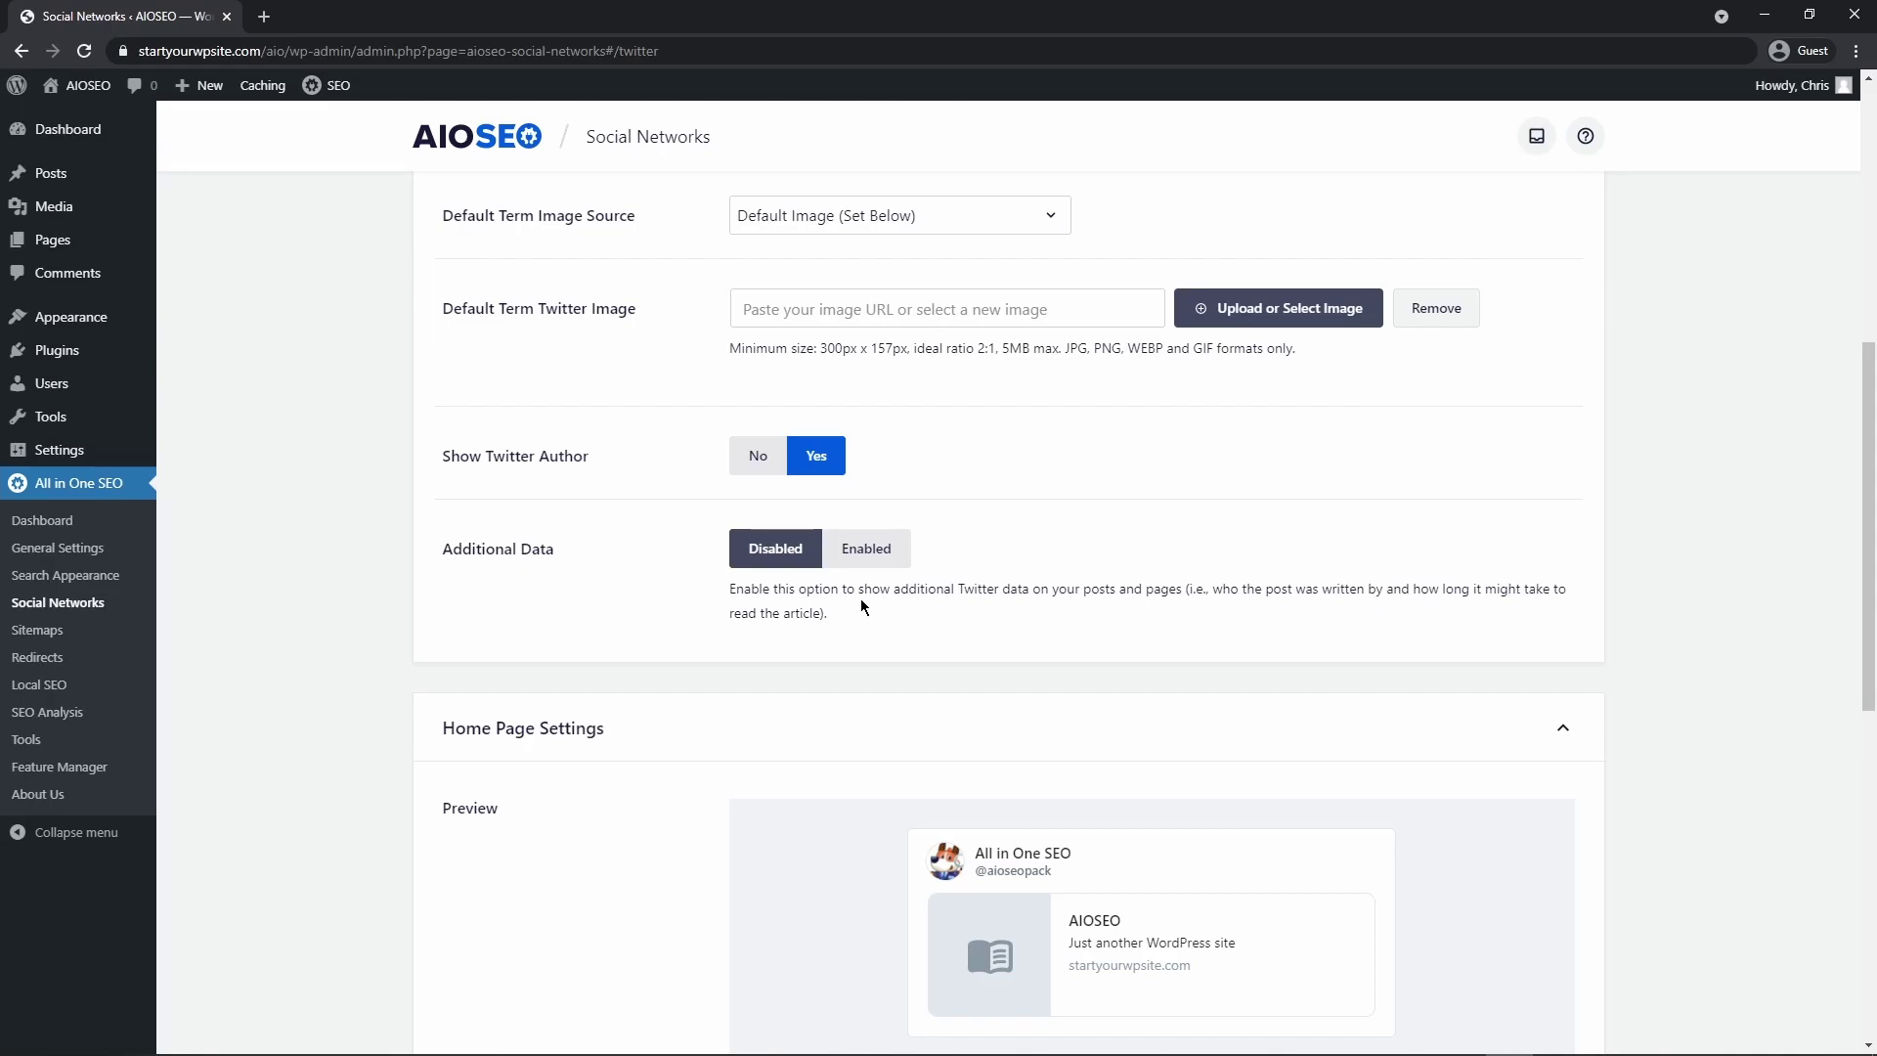
pyautogui.click(866, 565)
pyautogui.scroll(-1, 865, 572)
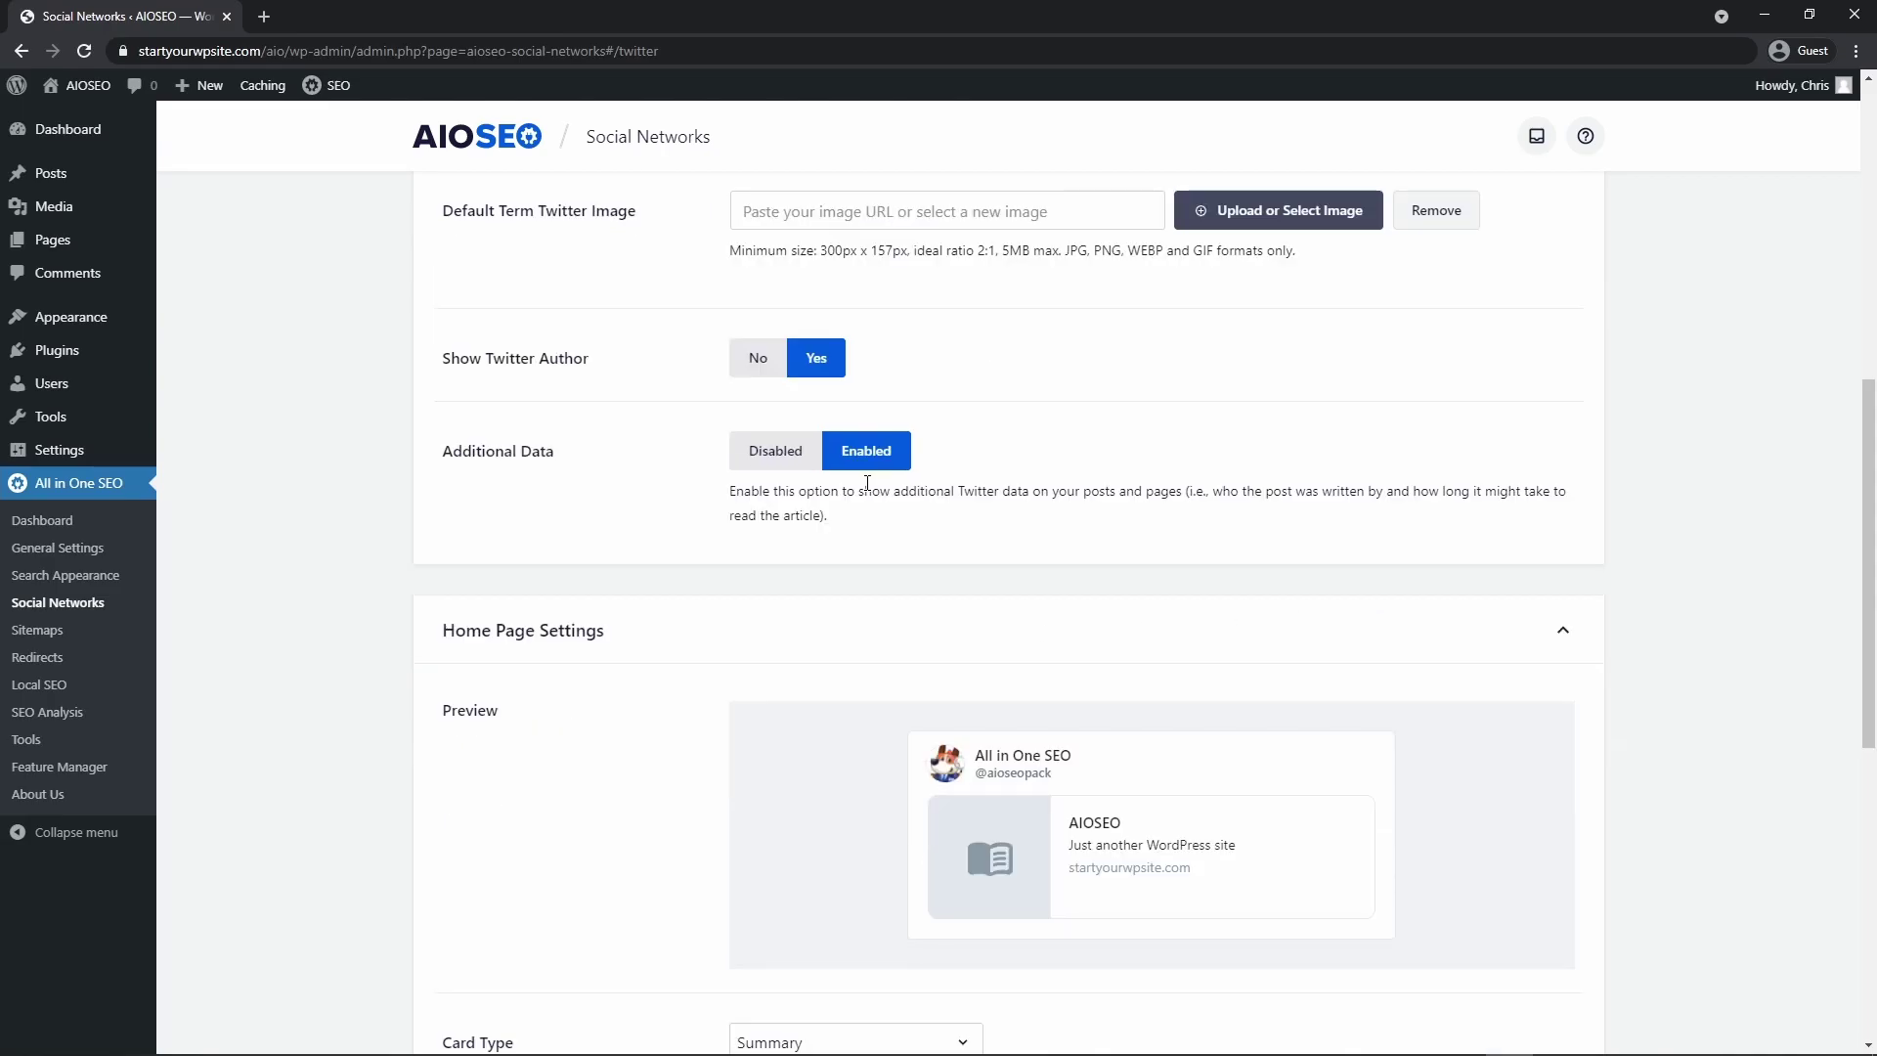
pyautogui.scroll(-1, 824, 421)
pyautogui.click(775, 357)
# In Home Page Settings, set the Card Type to Summary with Large Image
pyautogui.scroll(-3, 1865, 565)
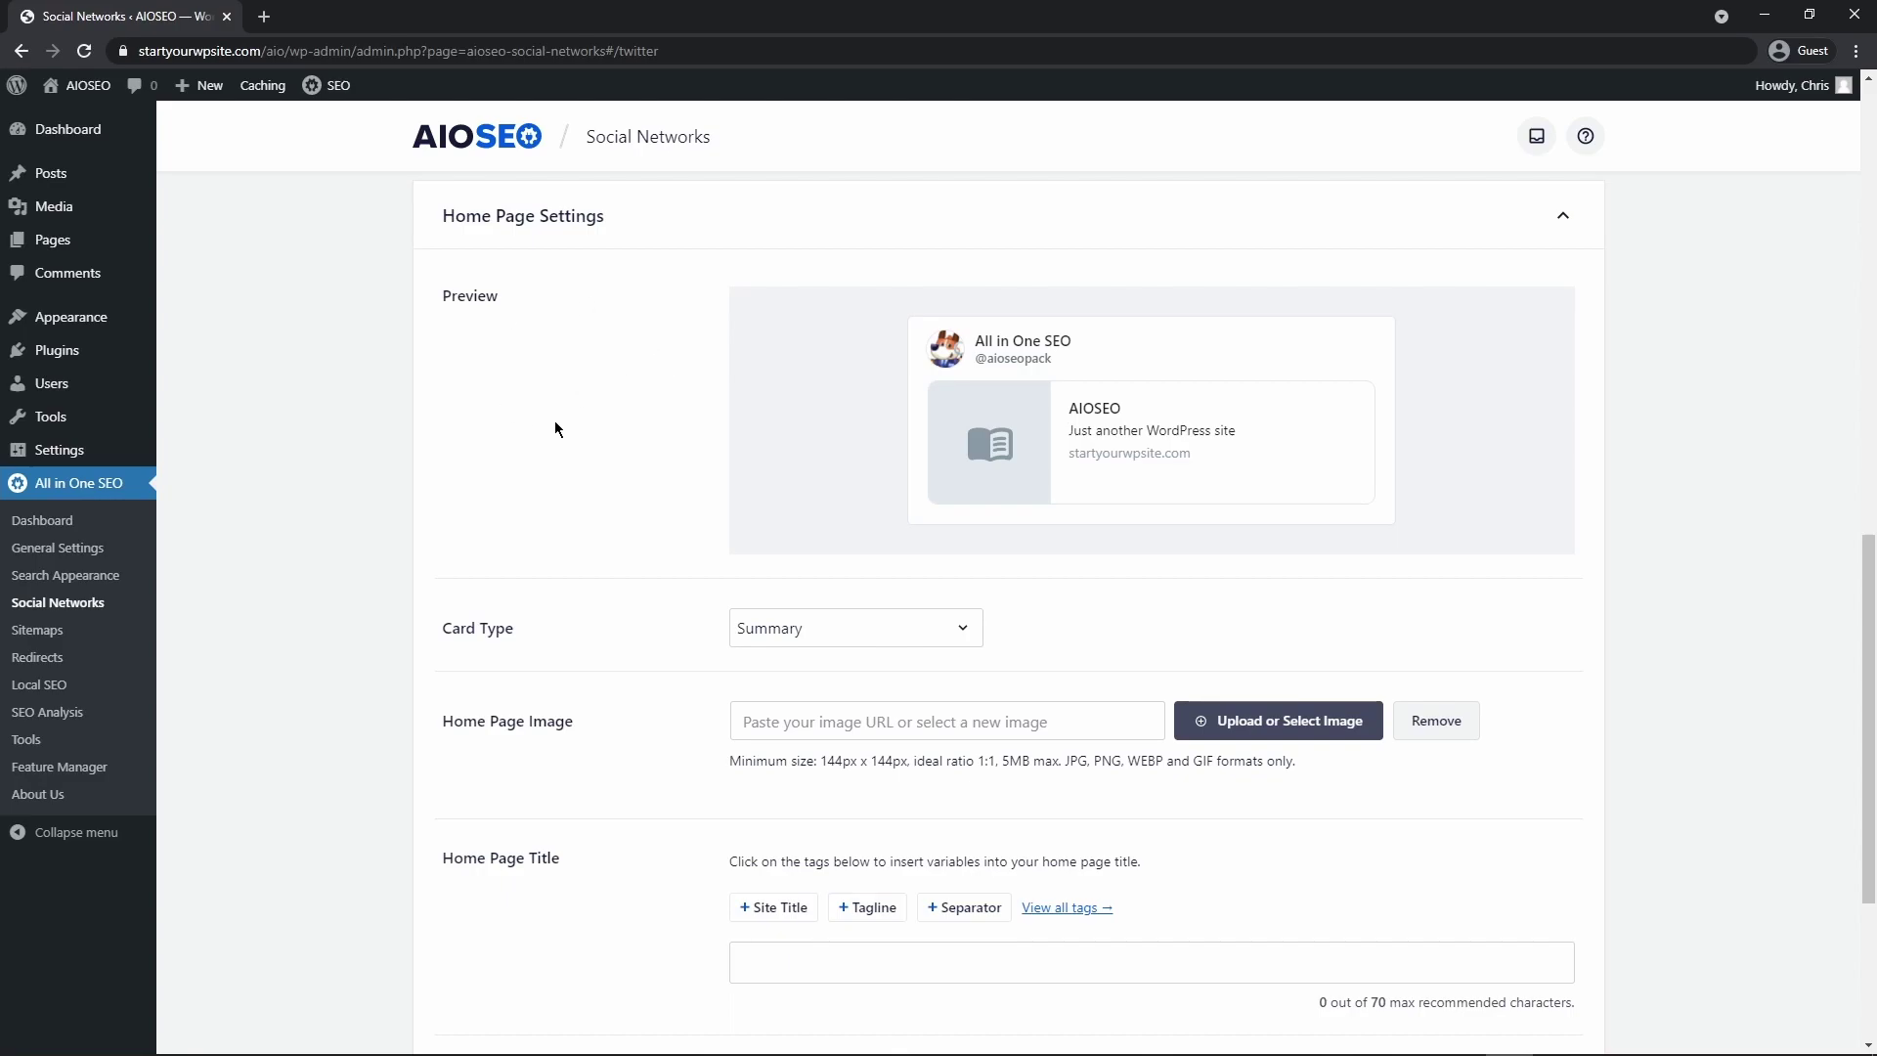
pyautogui.scroll(-2, 555, 428)
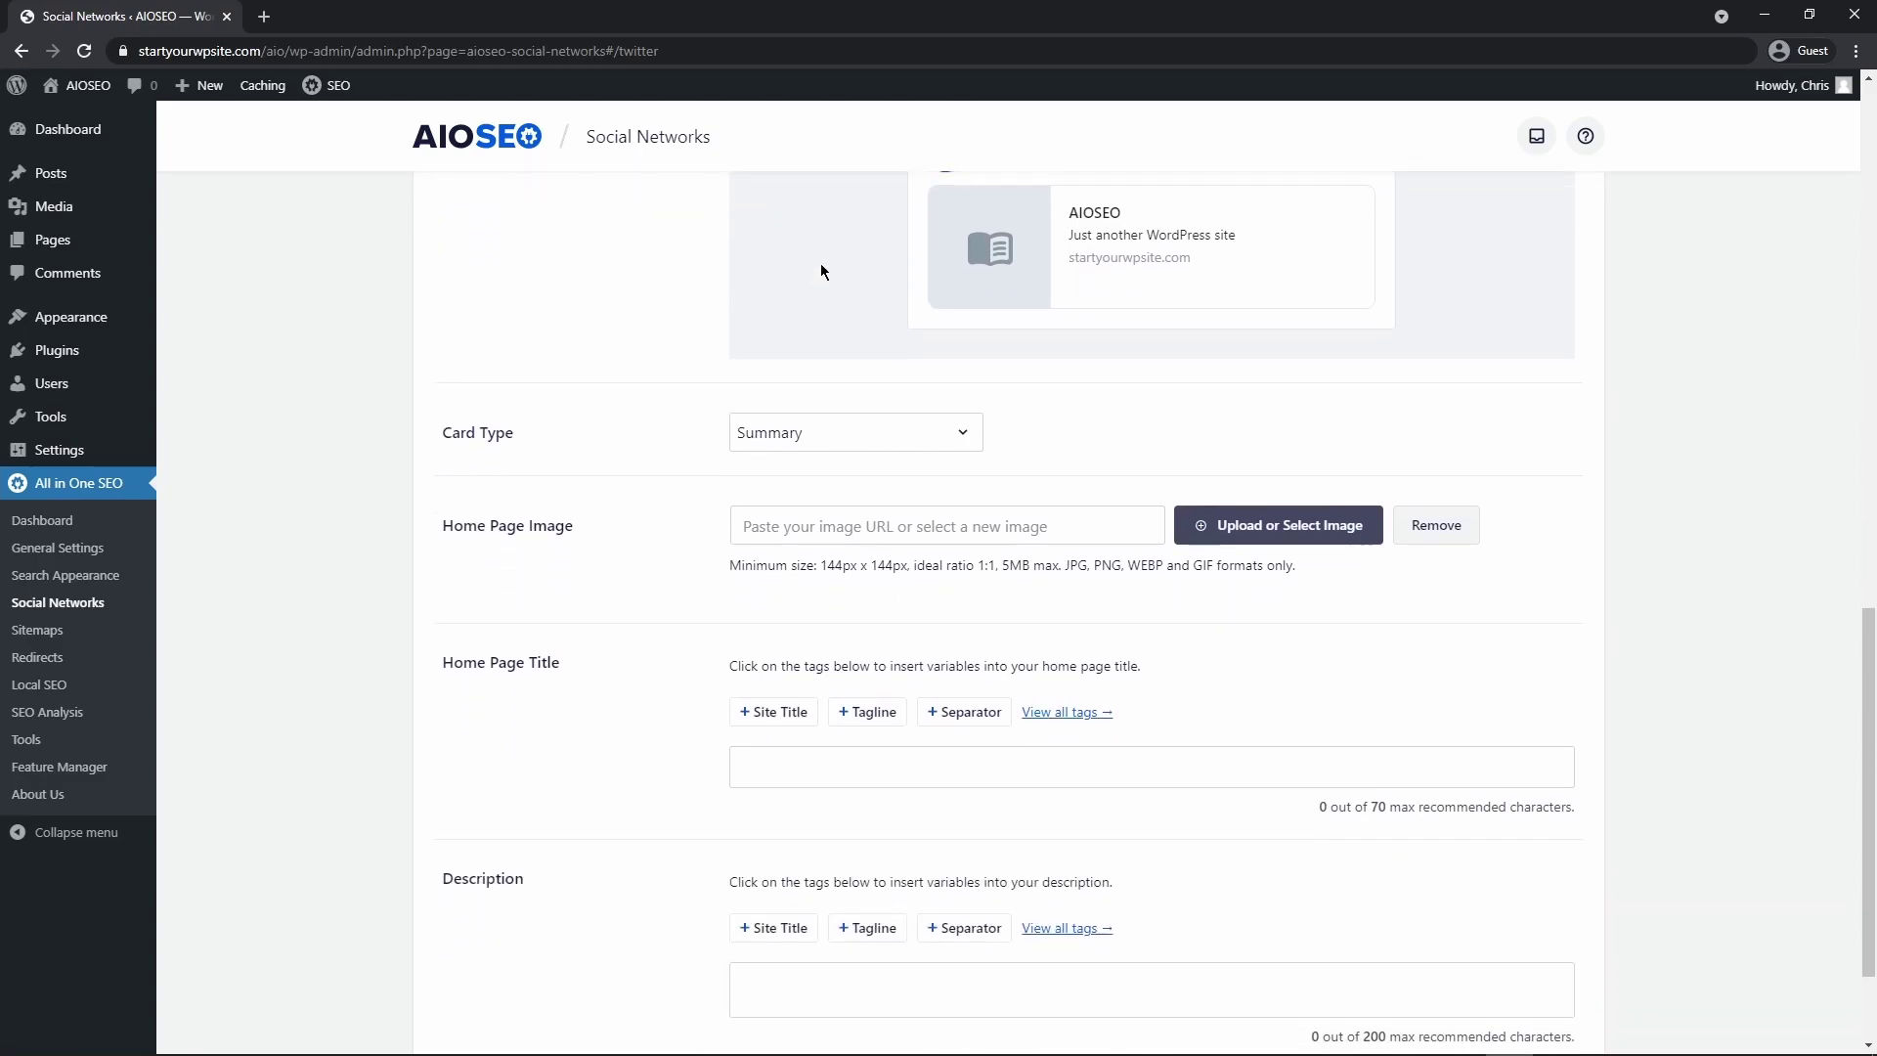
pyautogui.scroll(-1, 552, 406)
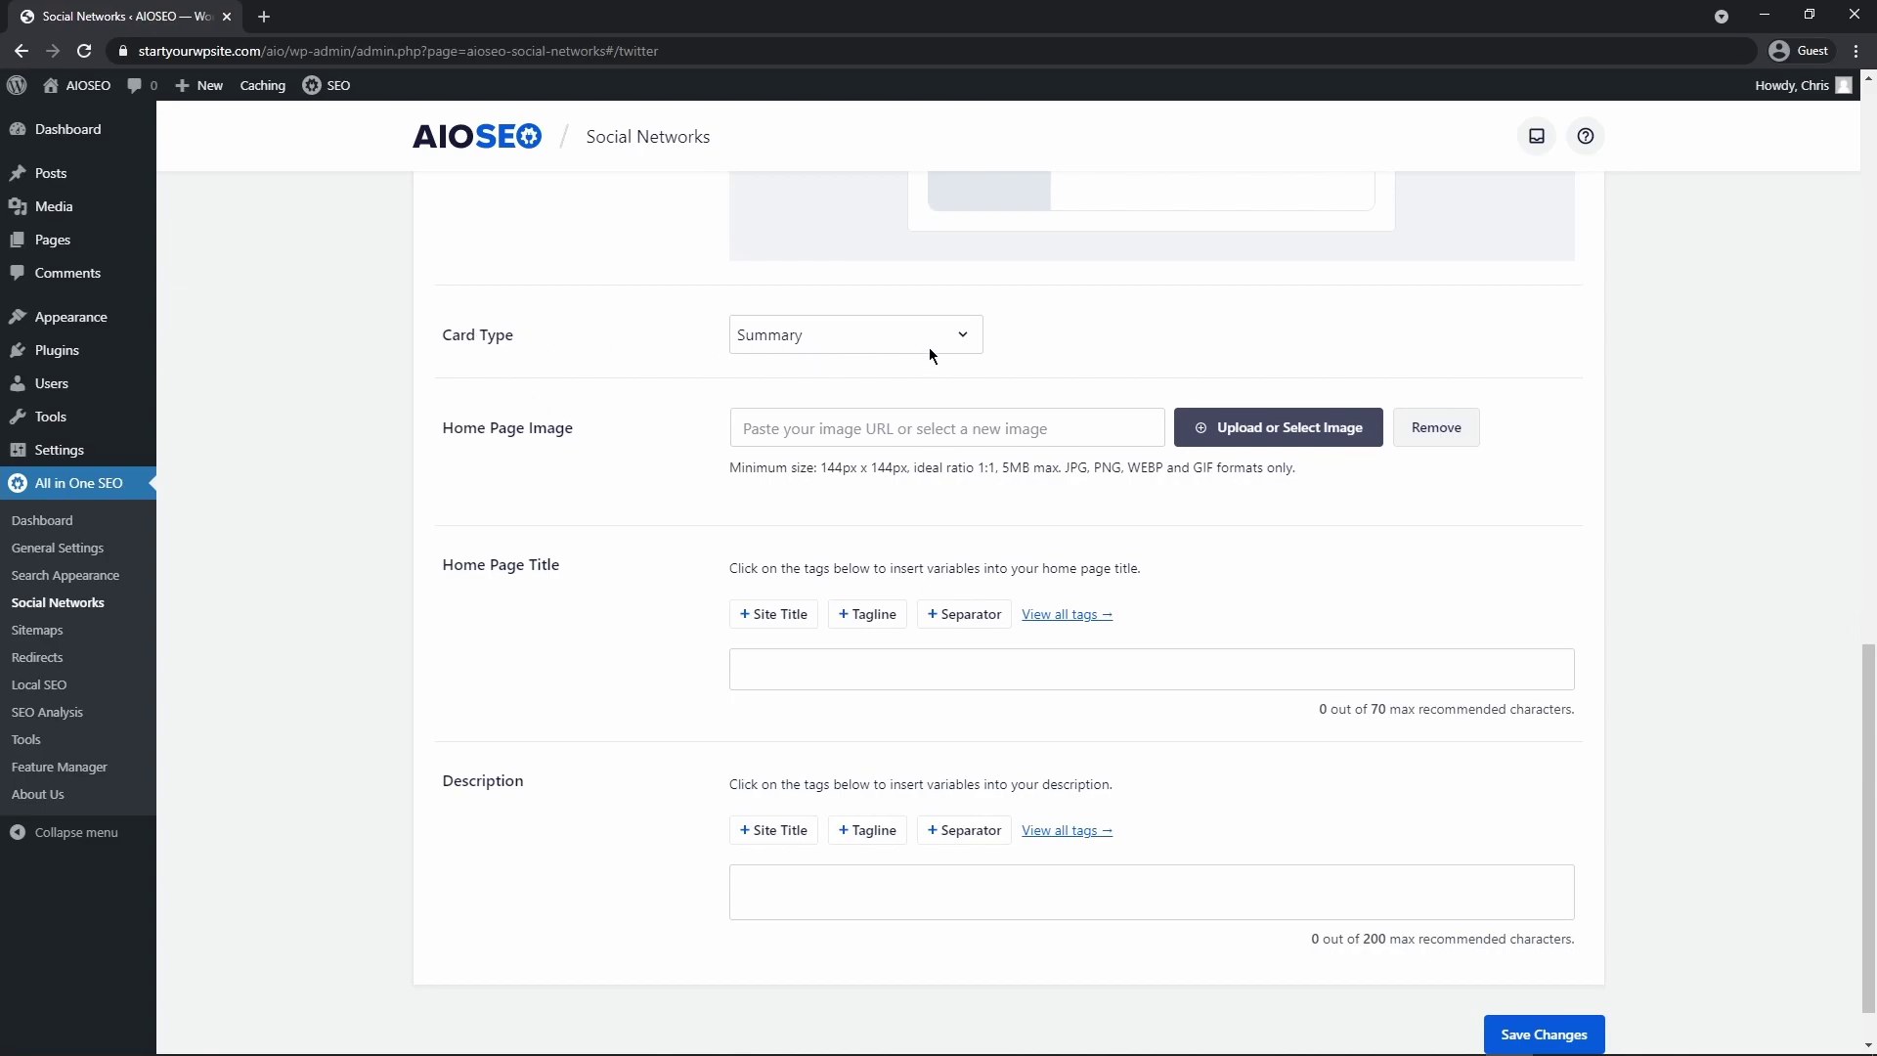
pyautogui.click(963, 337)
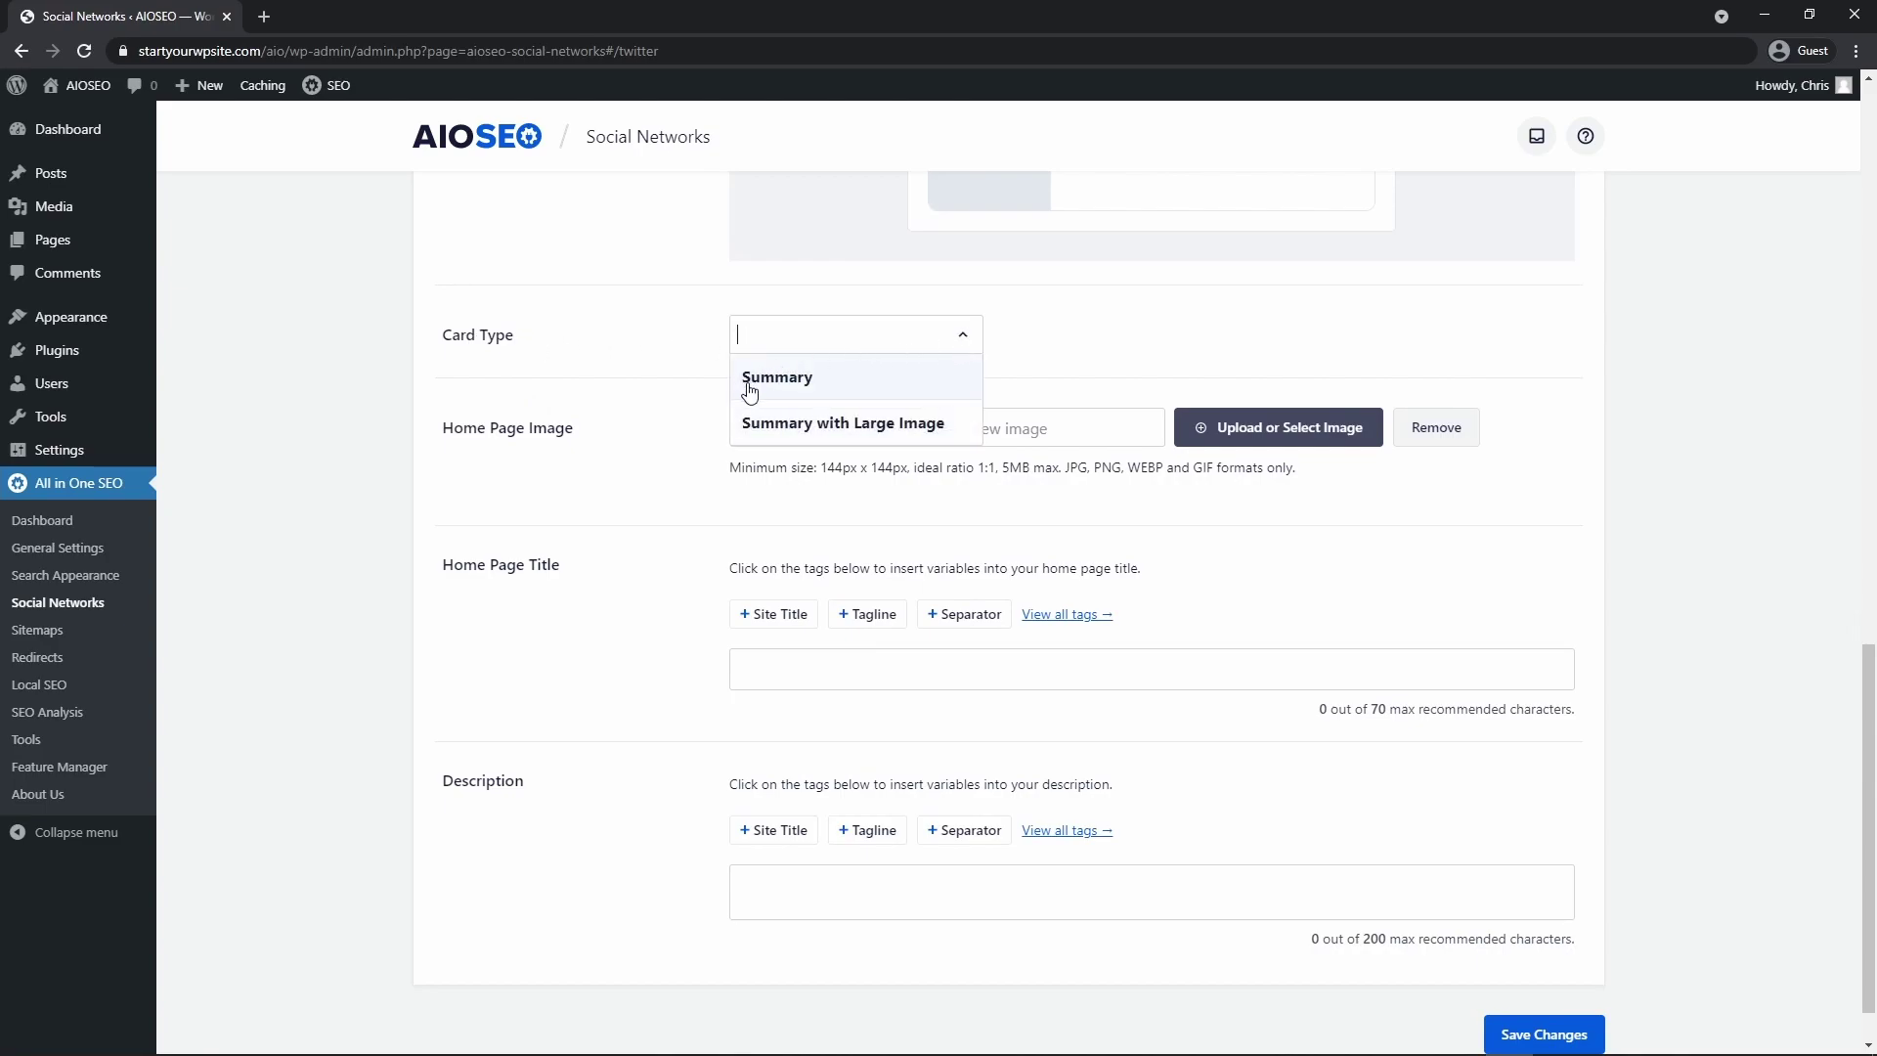
pyautogui.click(904, 423)
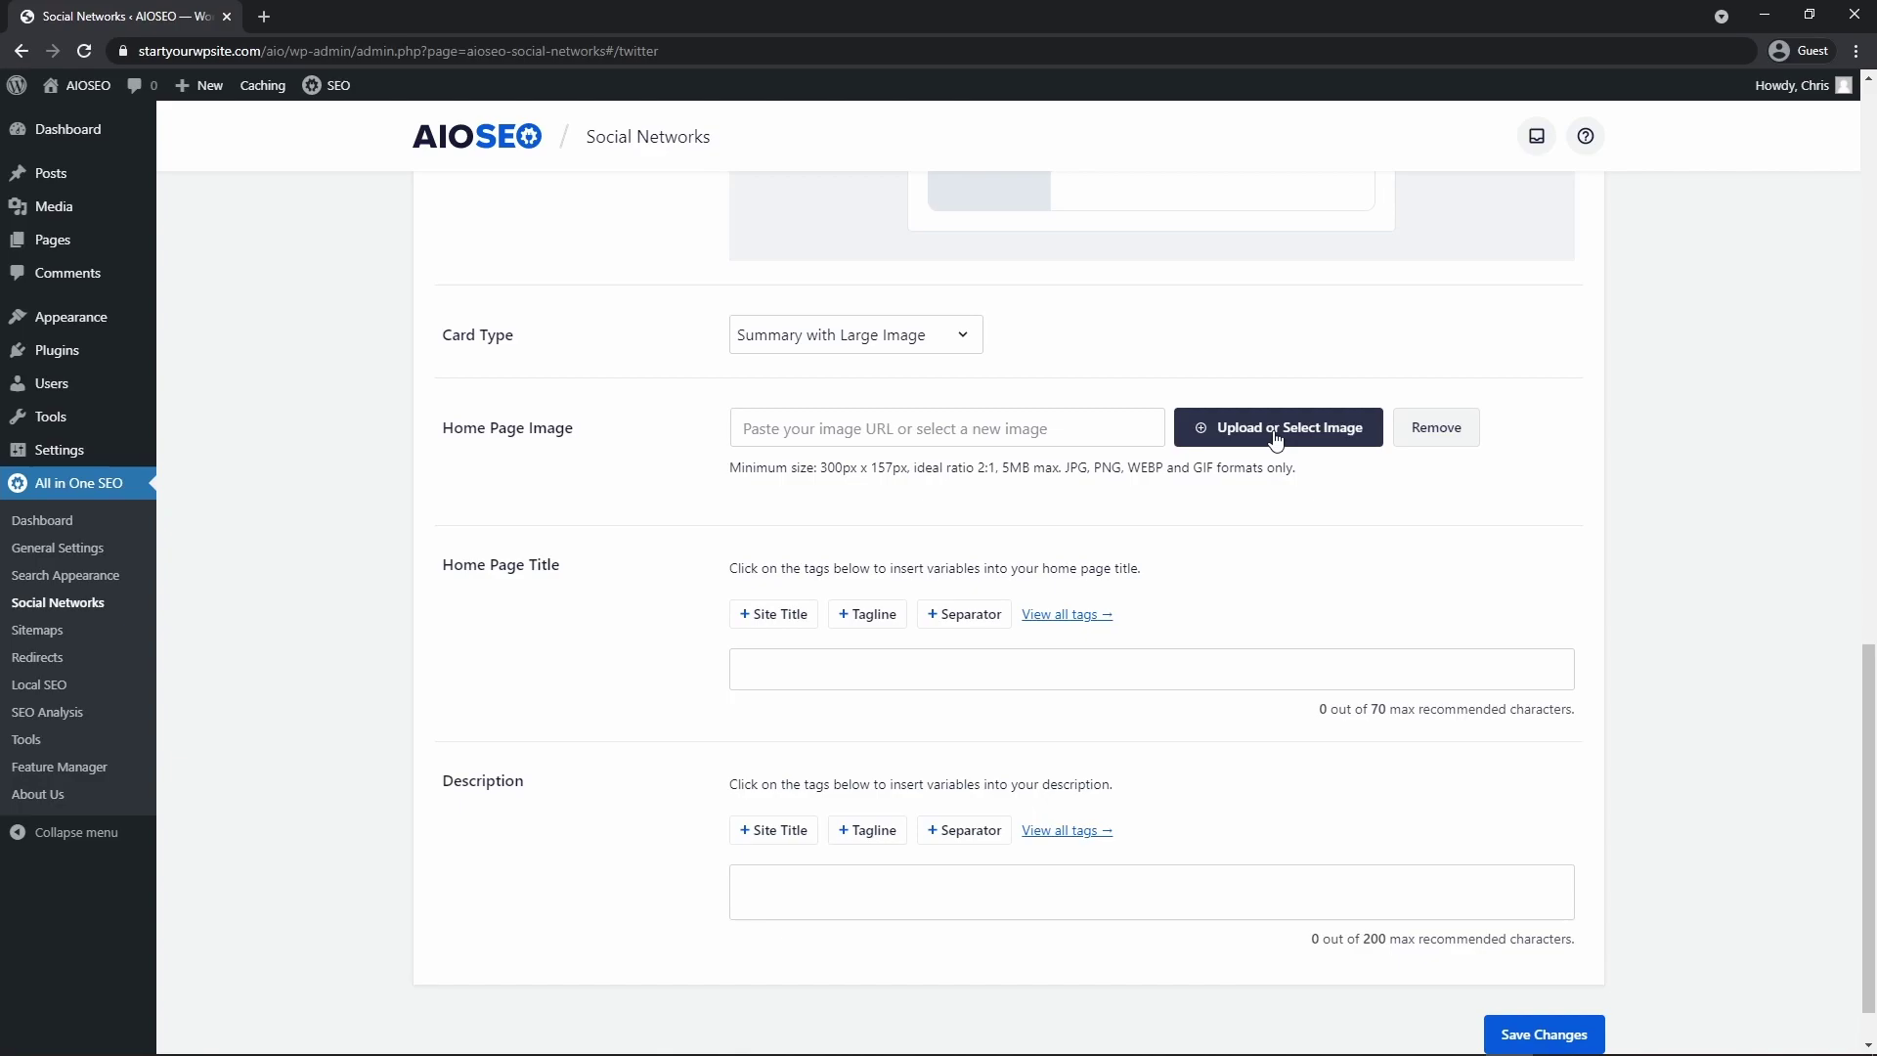
pyautogui.scroll(-1, 649, 477)
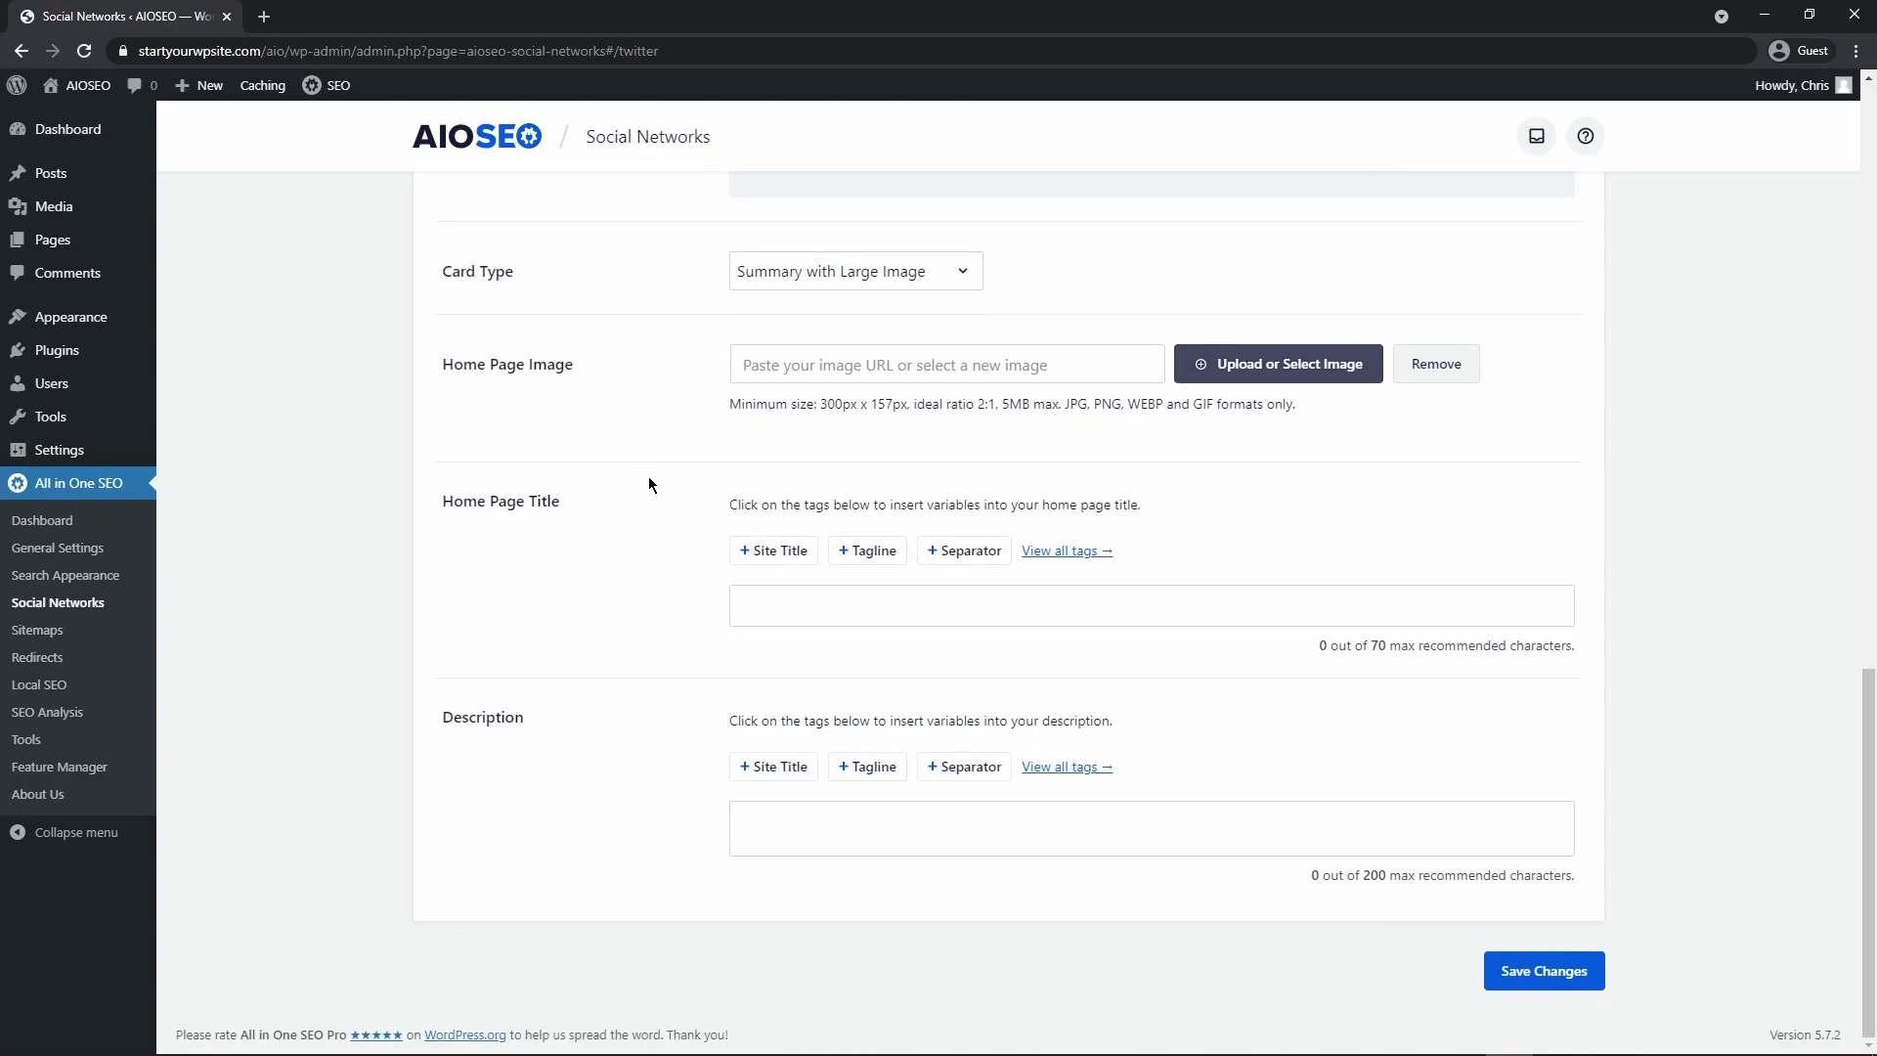
# Build the home page Twitter title from Site Title, Separator and Tagline tags
pyautogui.click(874, 606)
pyautogui.click(777, 551)
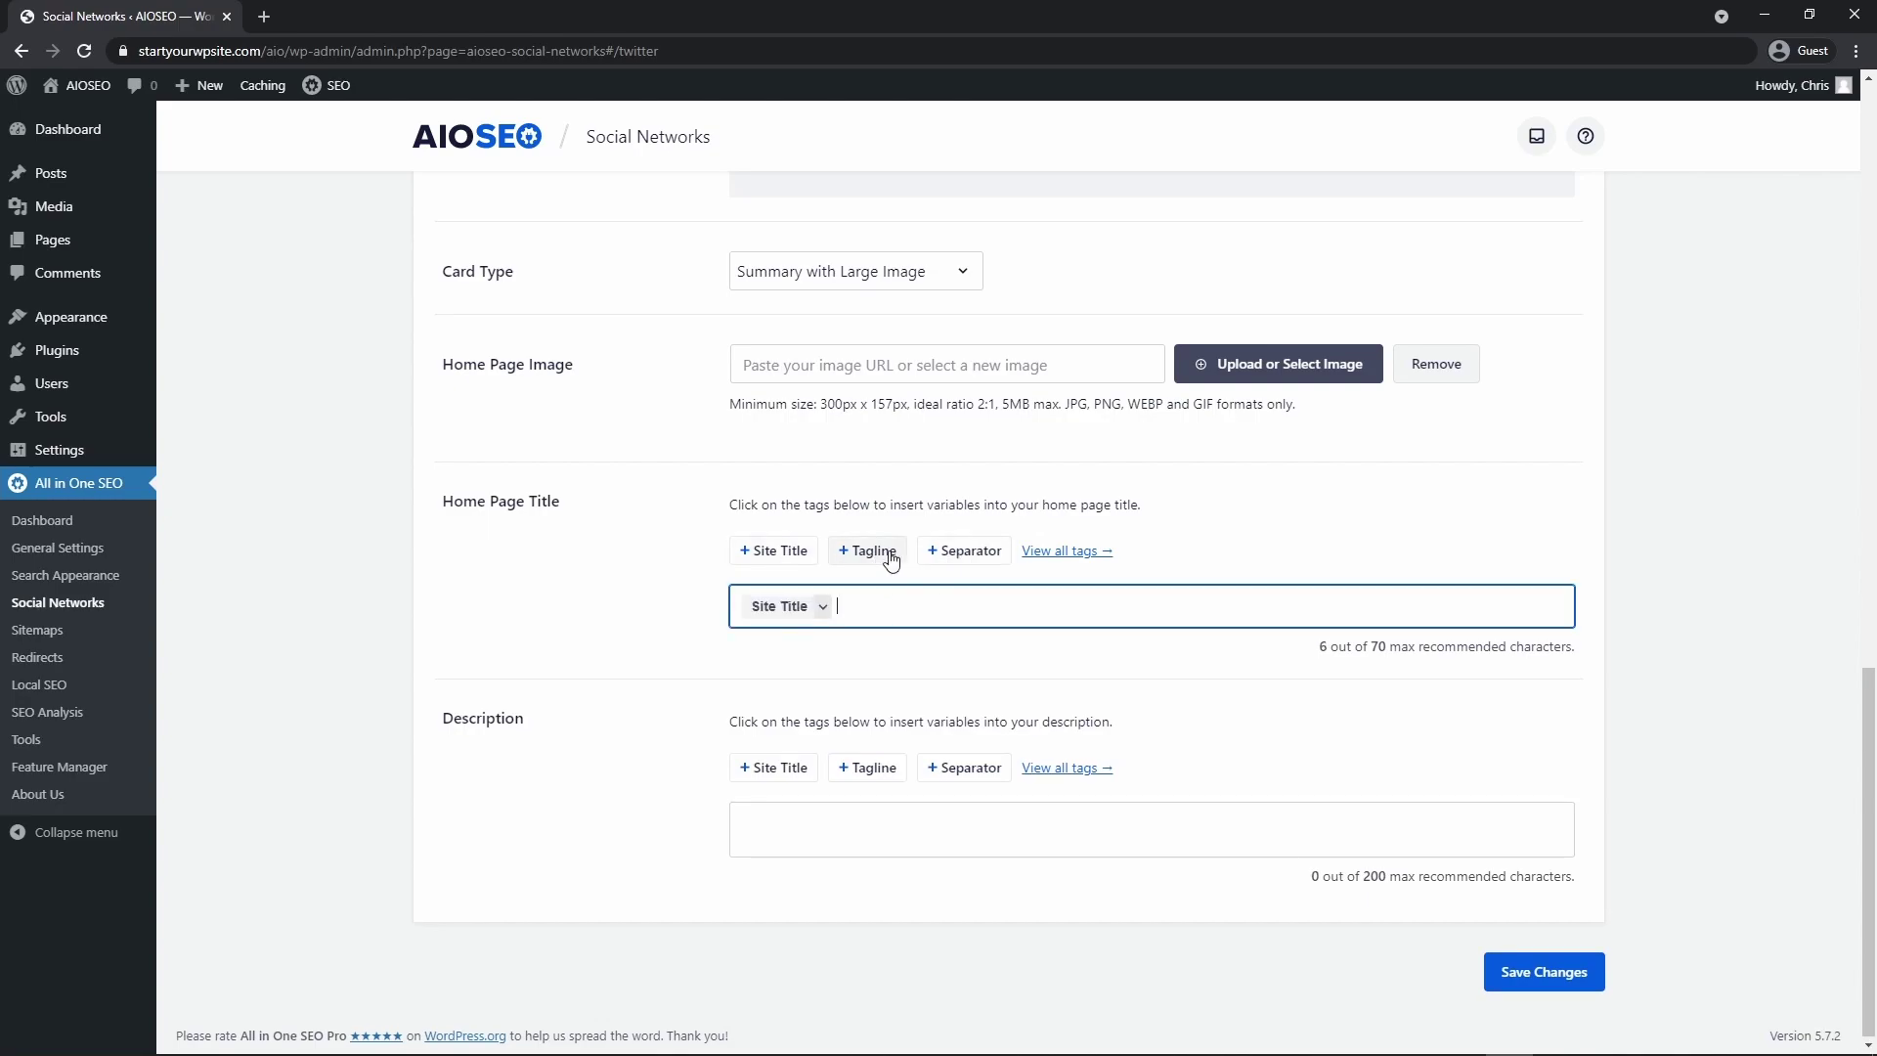
pyautogui.click(933, 557)
pyautogui.click(873, 555)
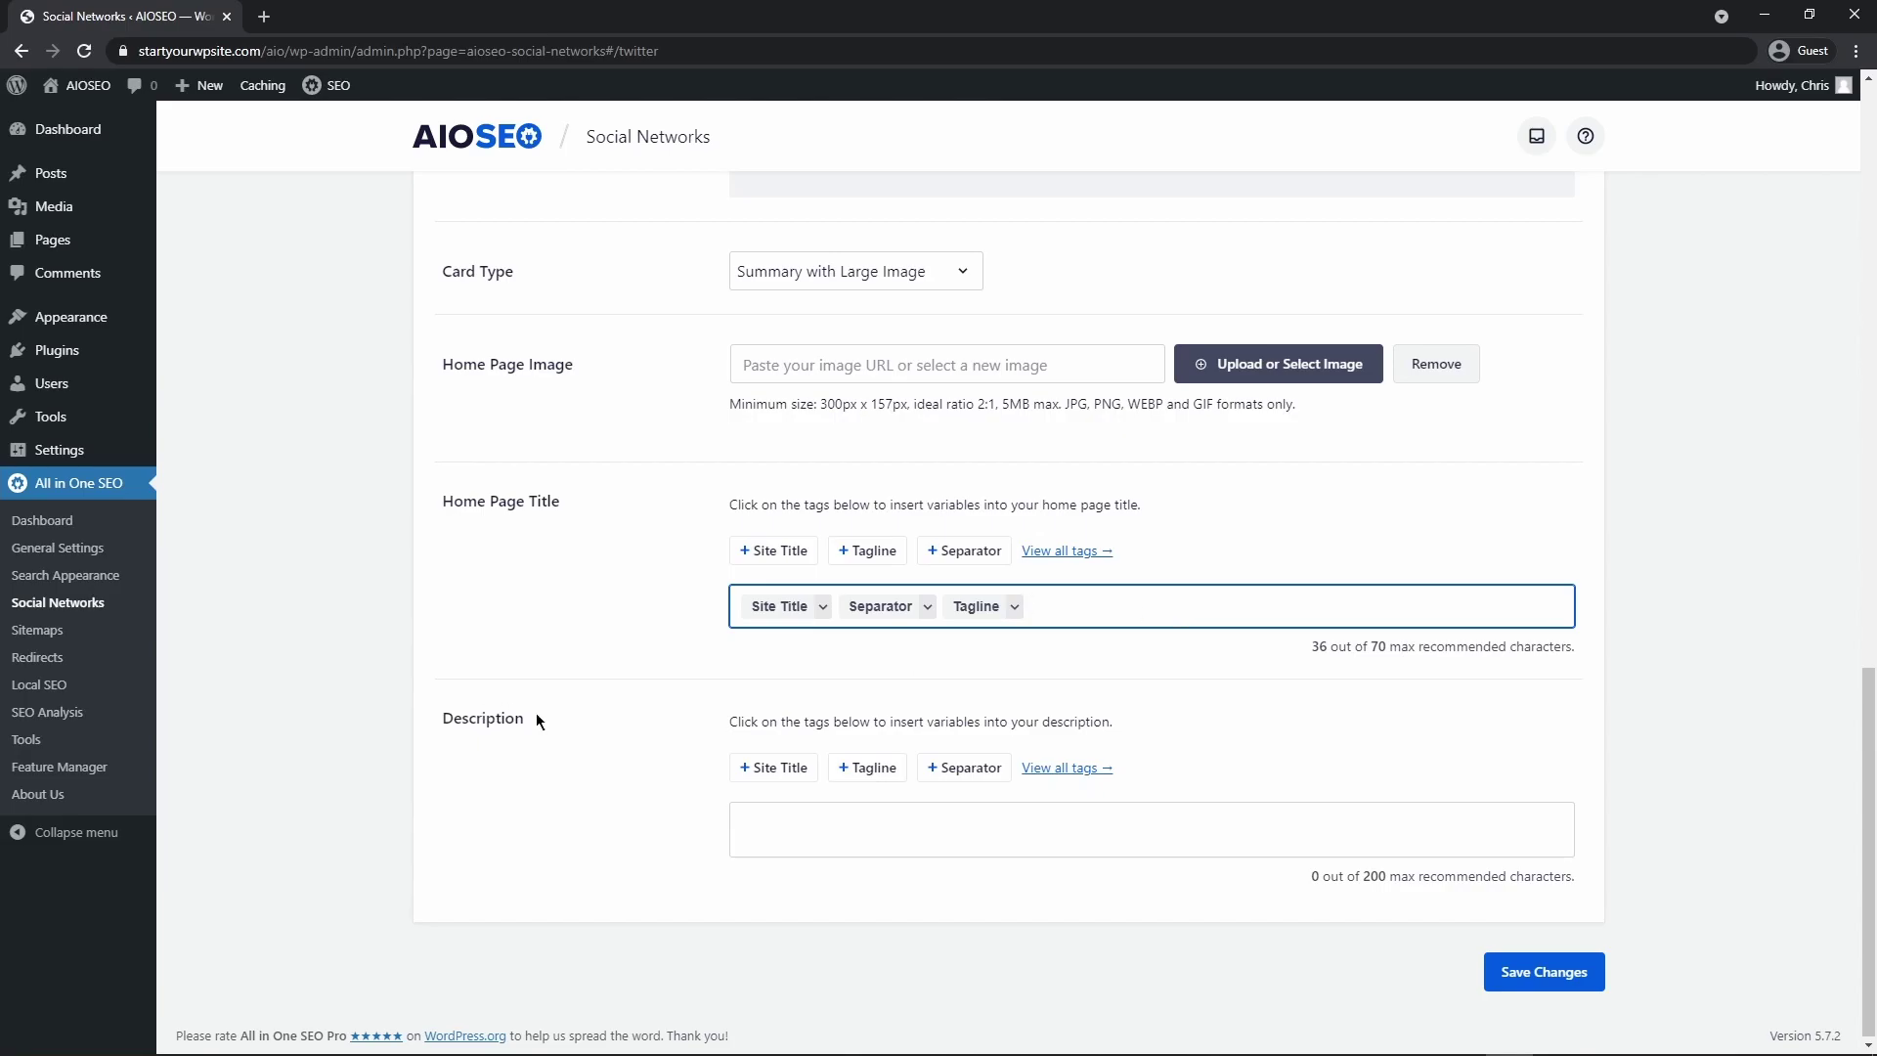
# Add the Tagline tag to the home page Twitter description and save the settings
pyautogui.click(859, 822)
pyautogui.click(1075, 769)
pyautogui.scroll(-1, 742, 743)
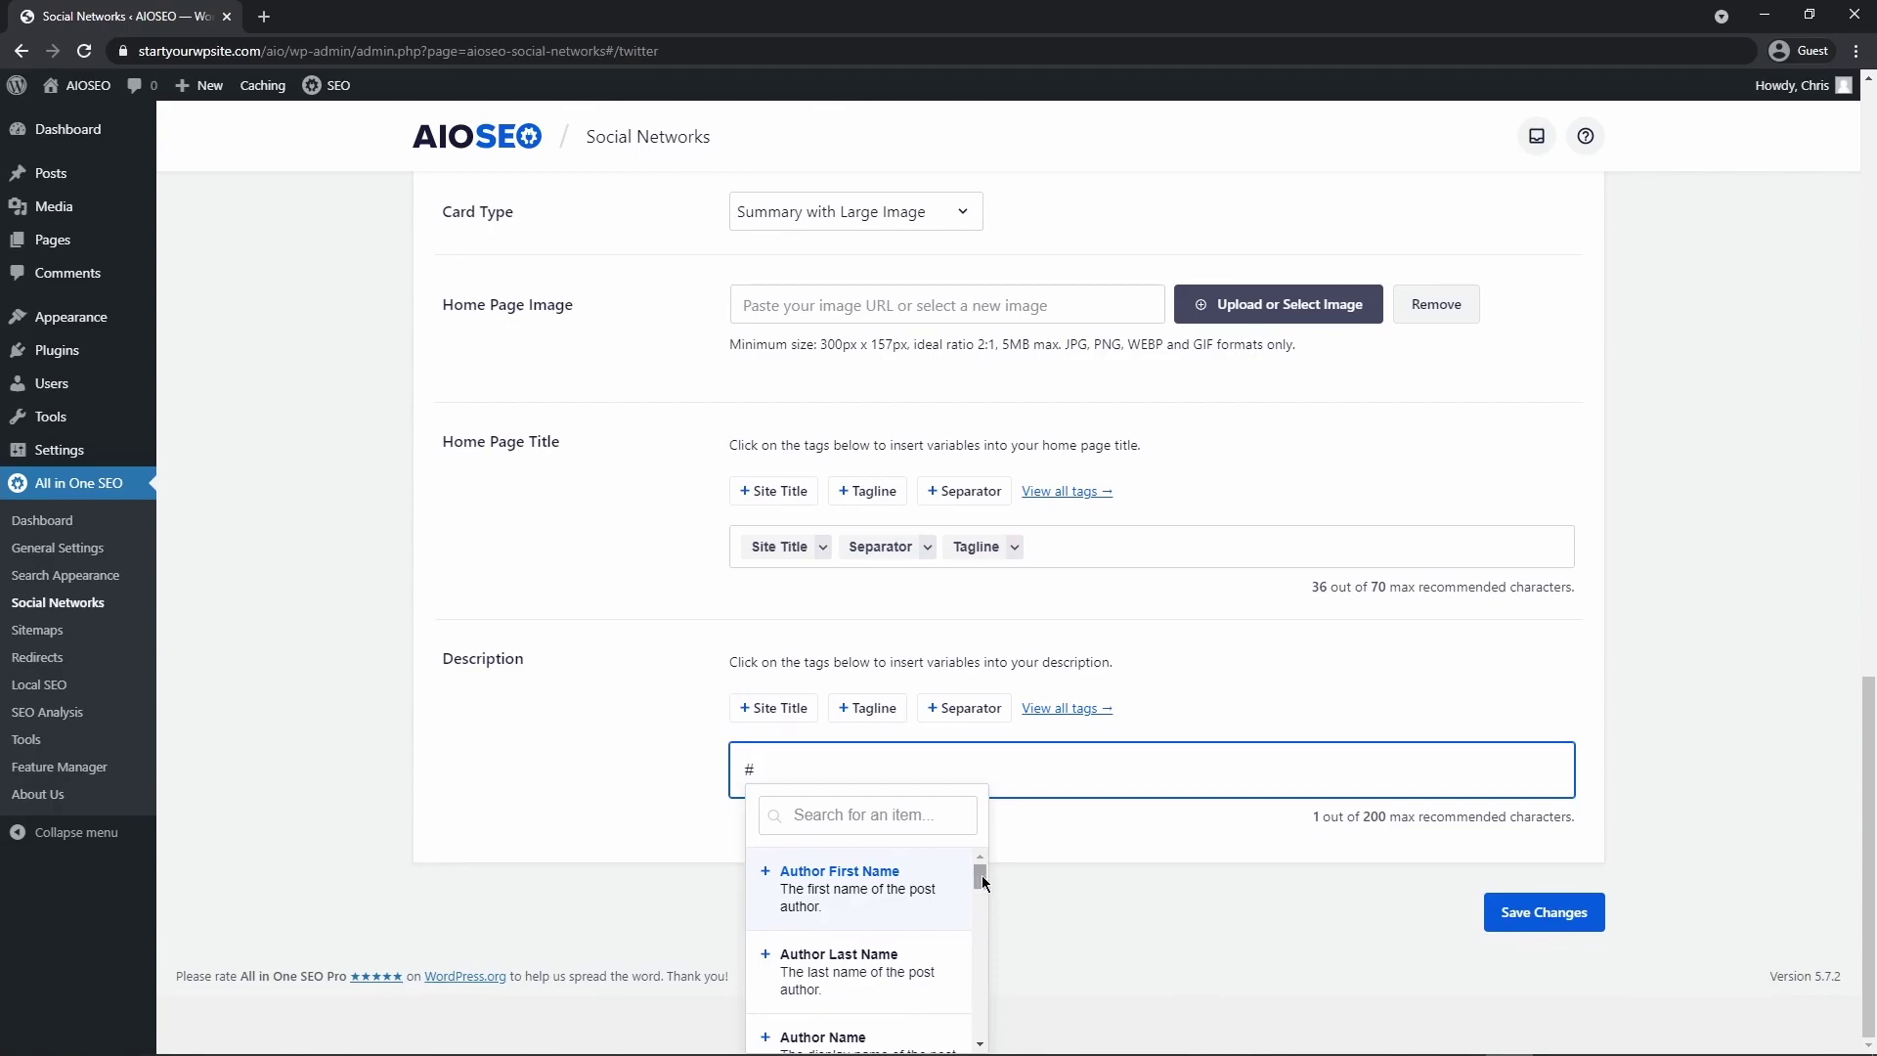
pyautogui.moveTo(978, 873); pyautogui.dragTo(980, 935)
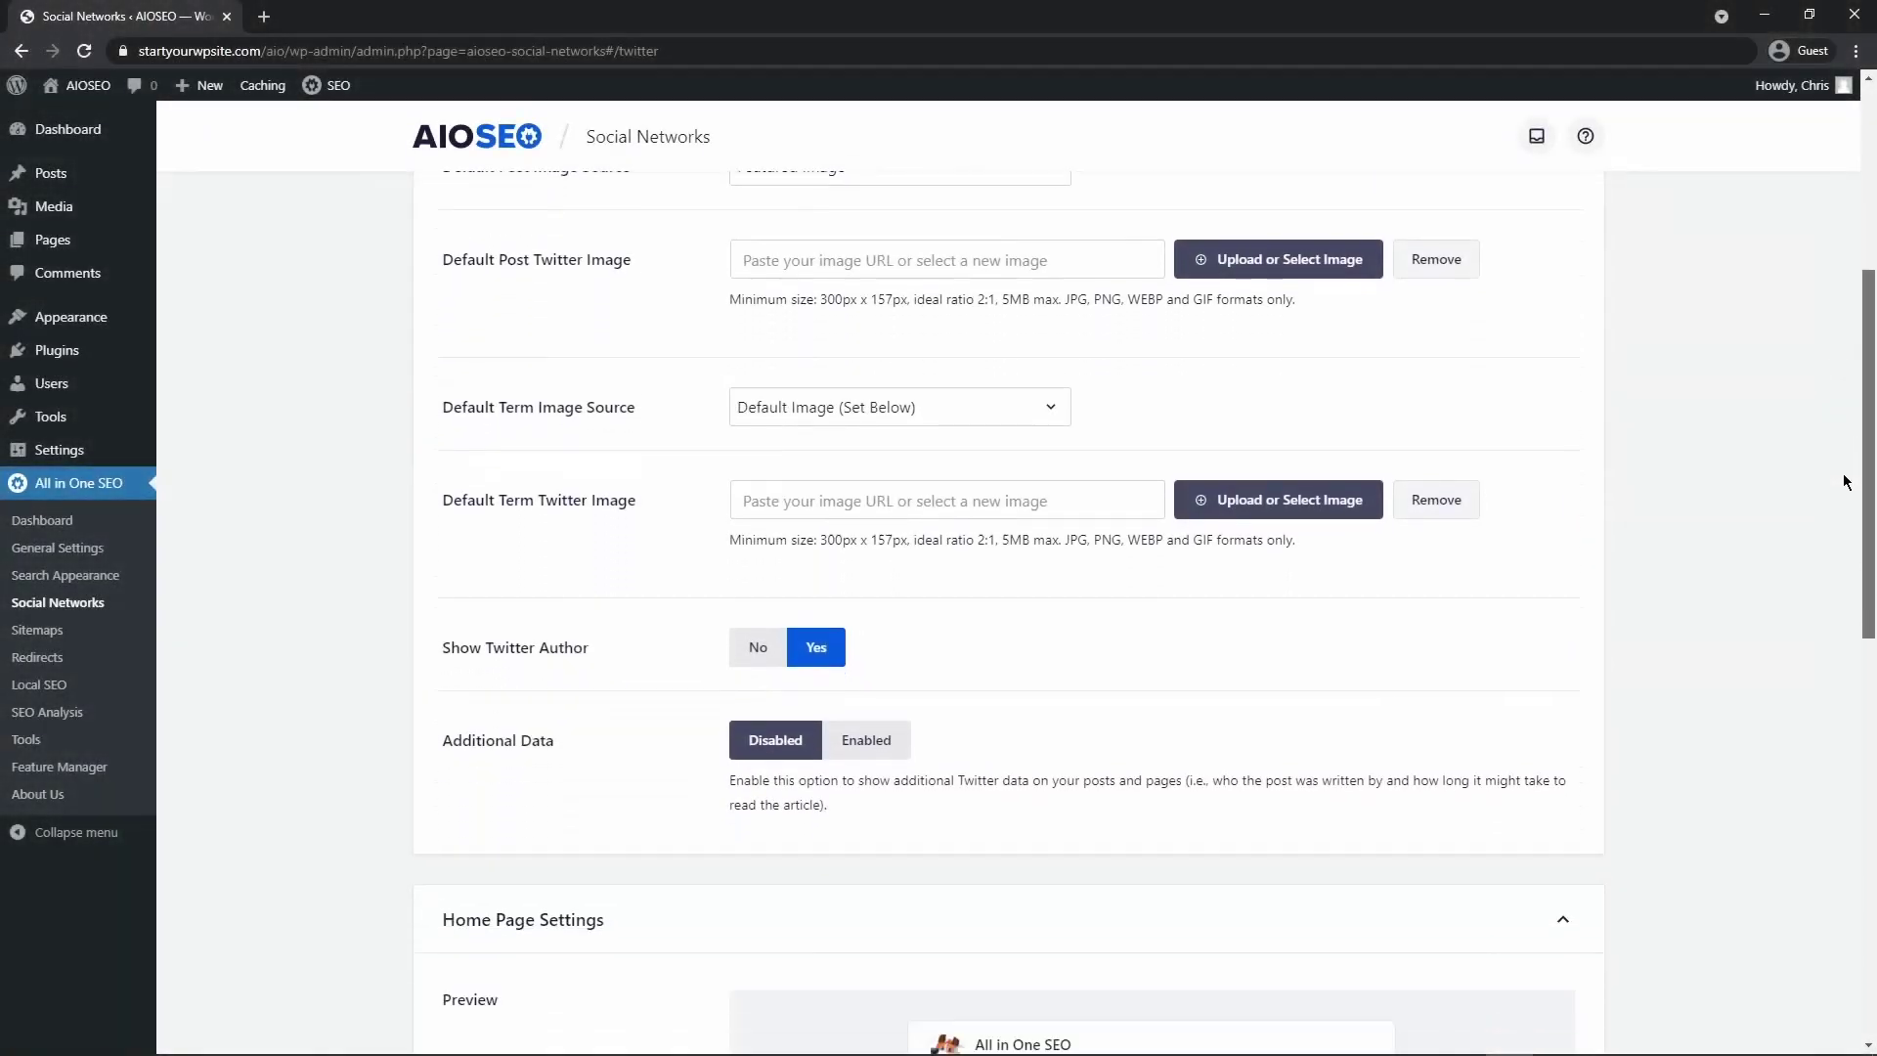
pyautogui.scroll(-10, 1838, 586)
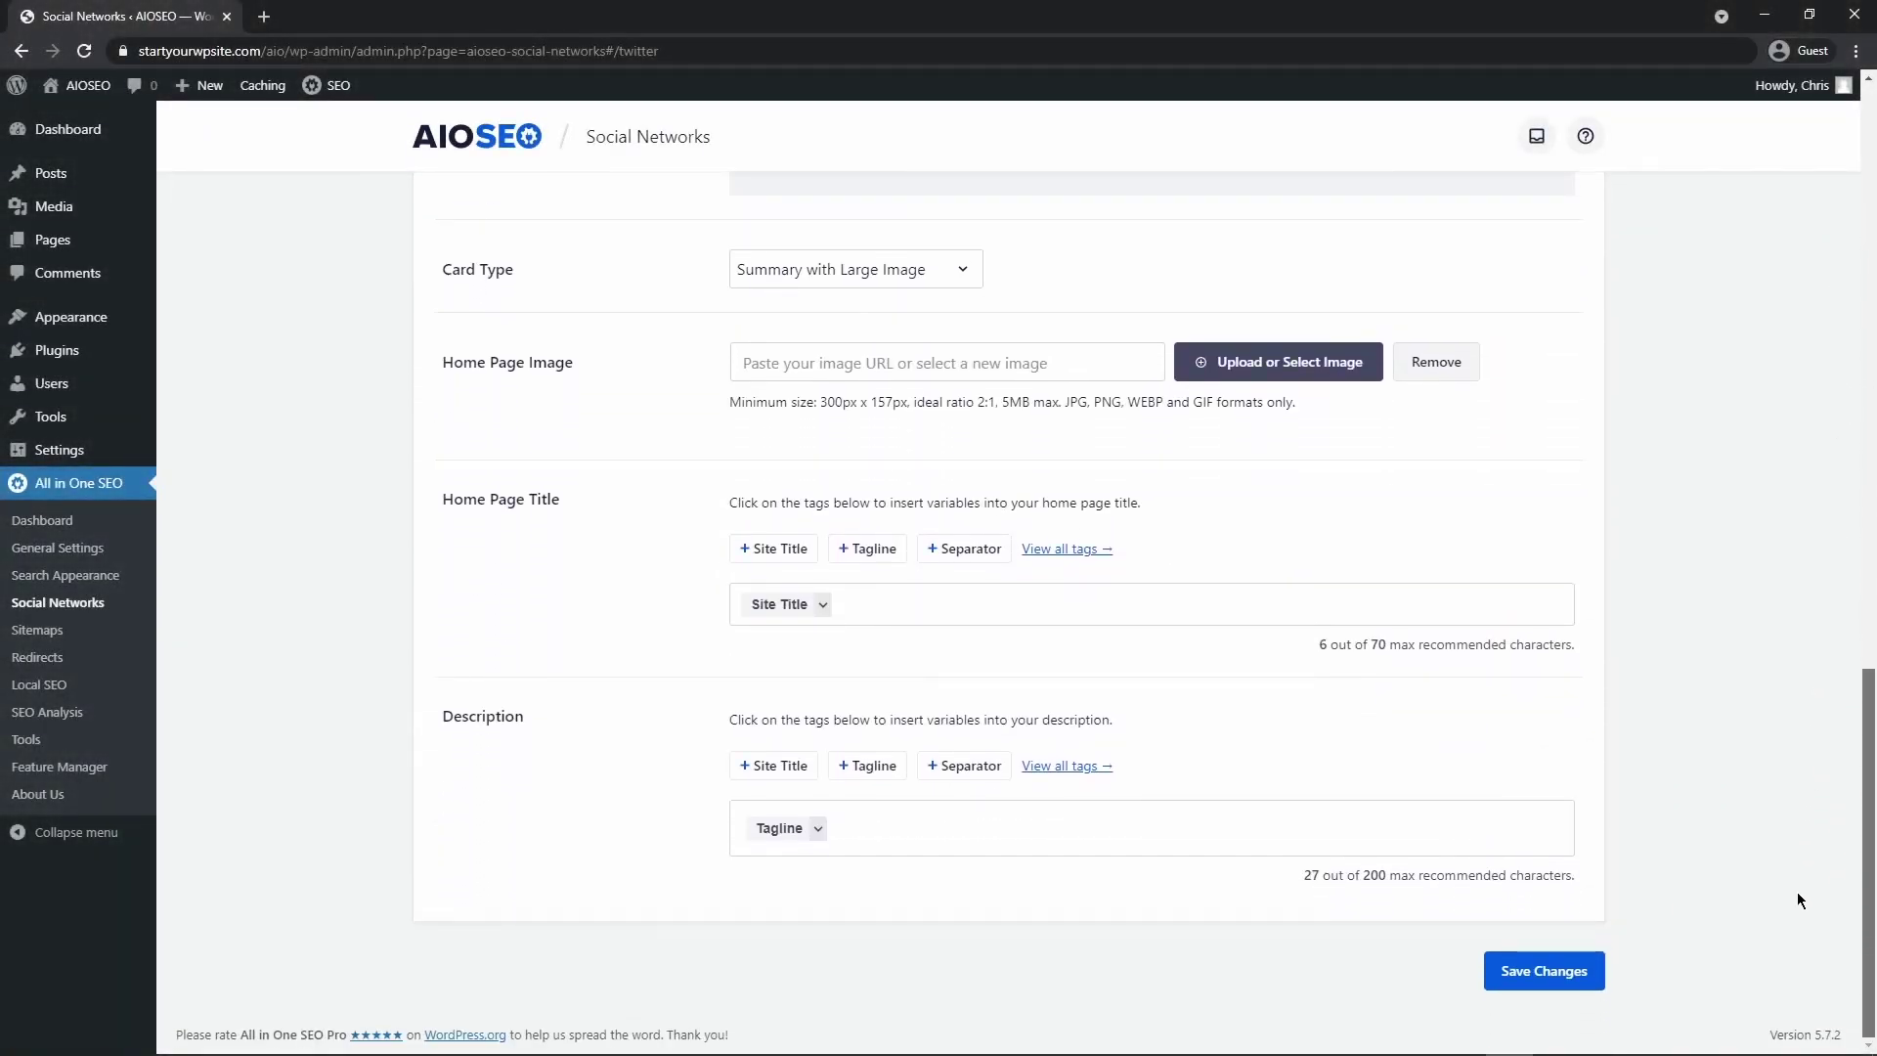
pyautogui.scroll(9, 1813, 684)
pyautogui.scroll(7, 1818, 440)
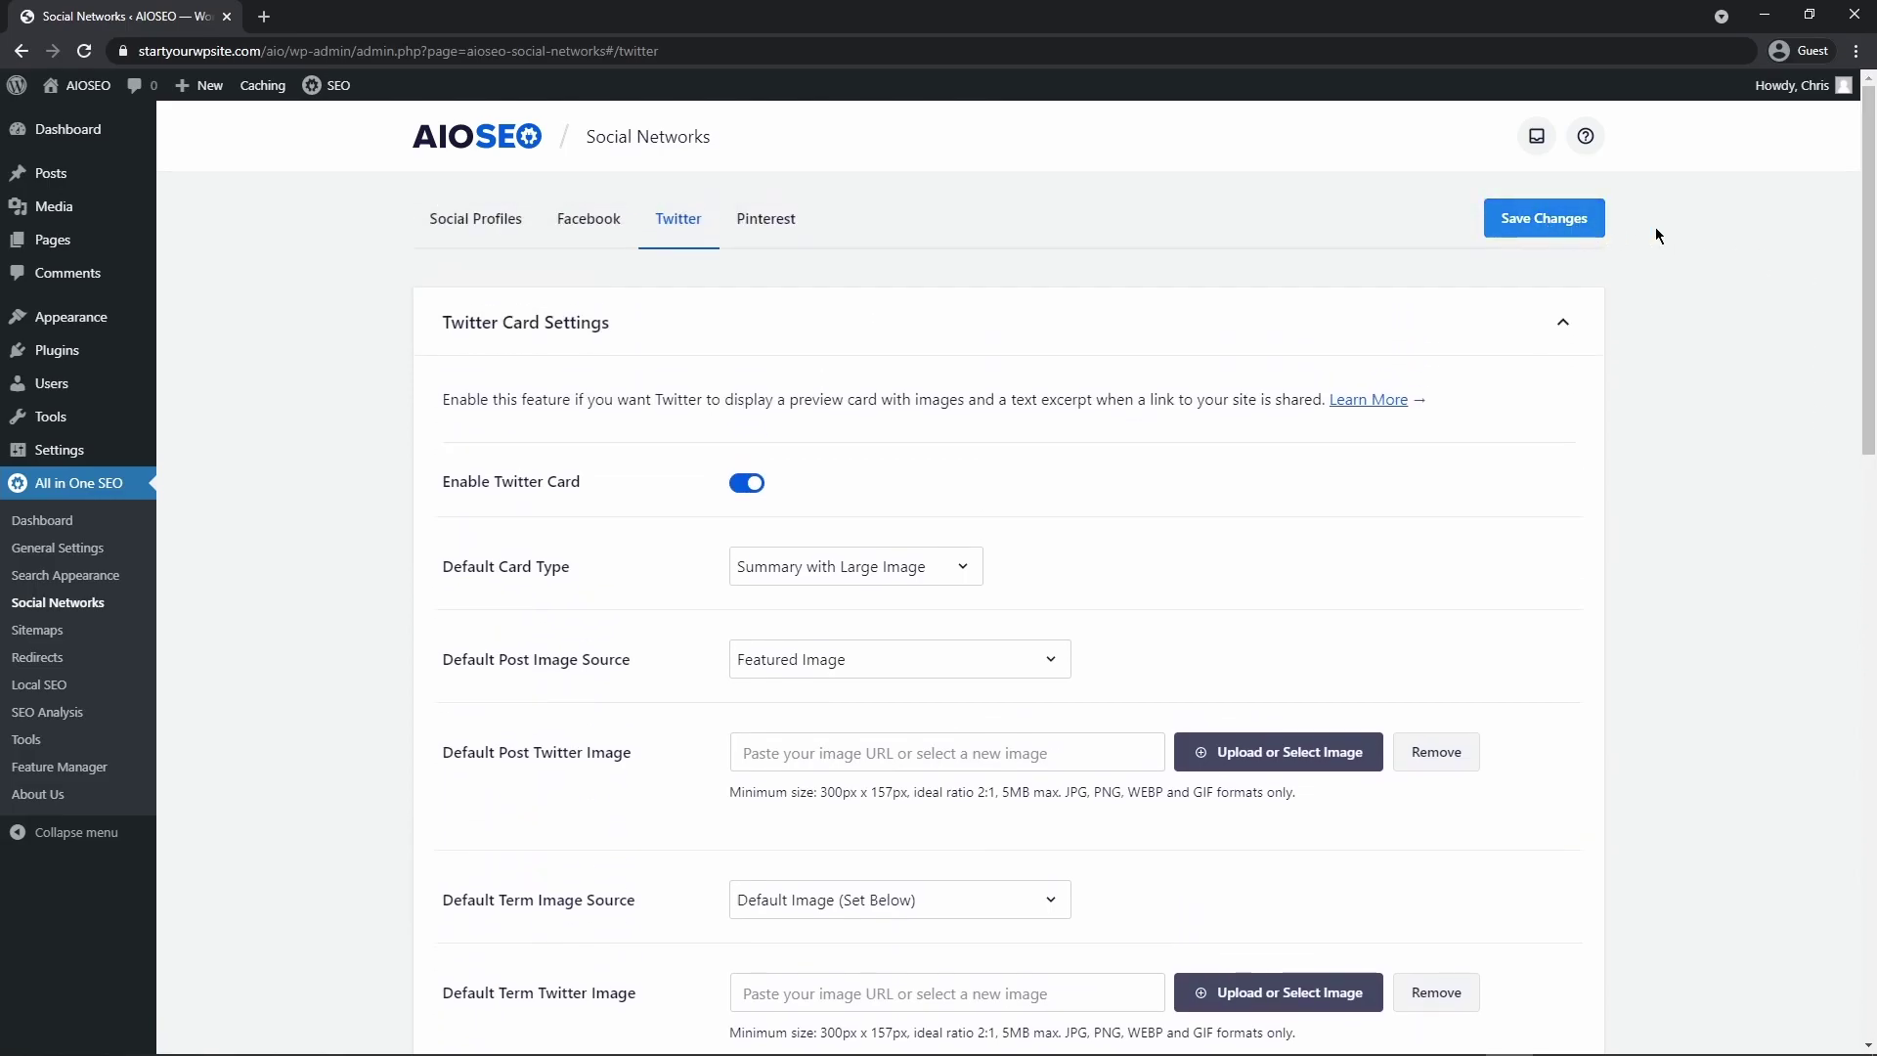
pyautogui.moveTo(1868, 206); pyautogui.dragTo(1831, 863)
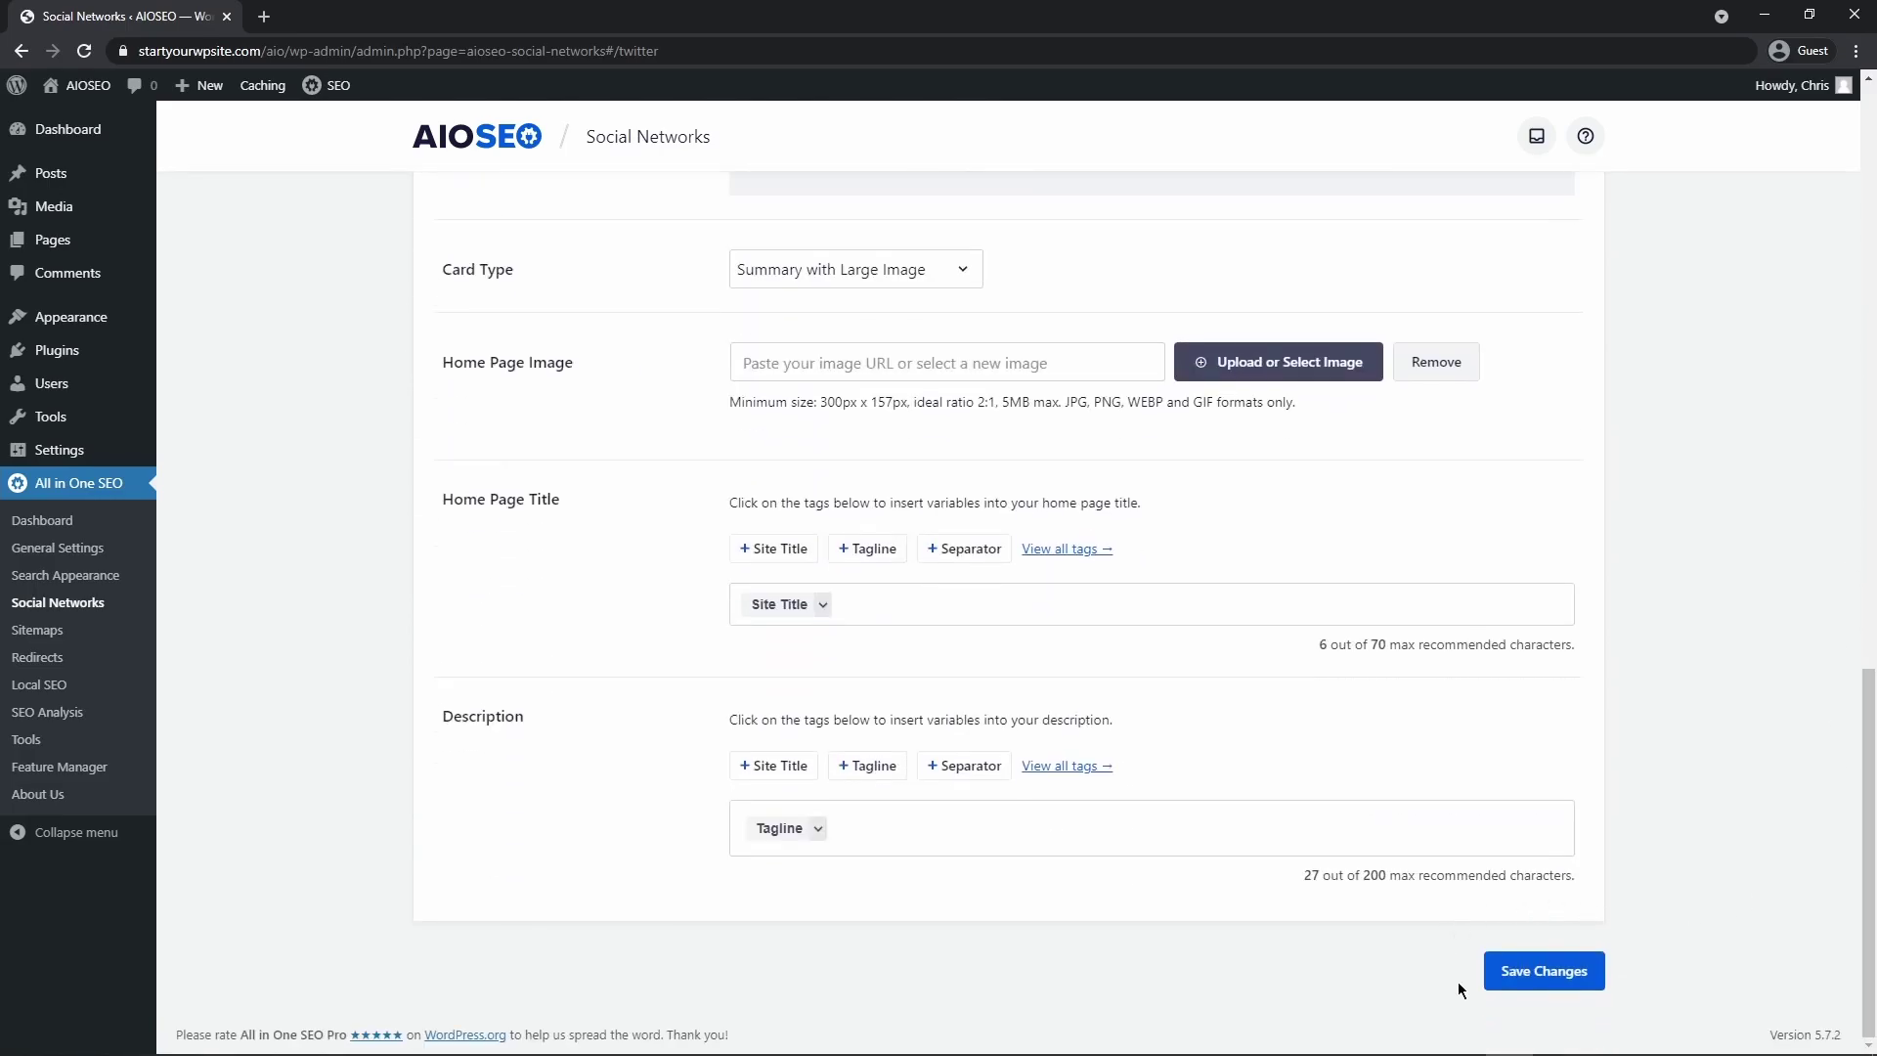
pyautogui.click(1544, 970)
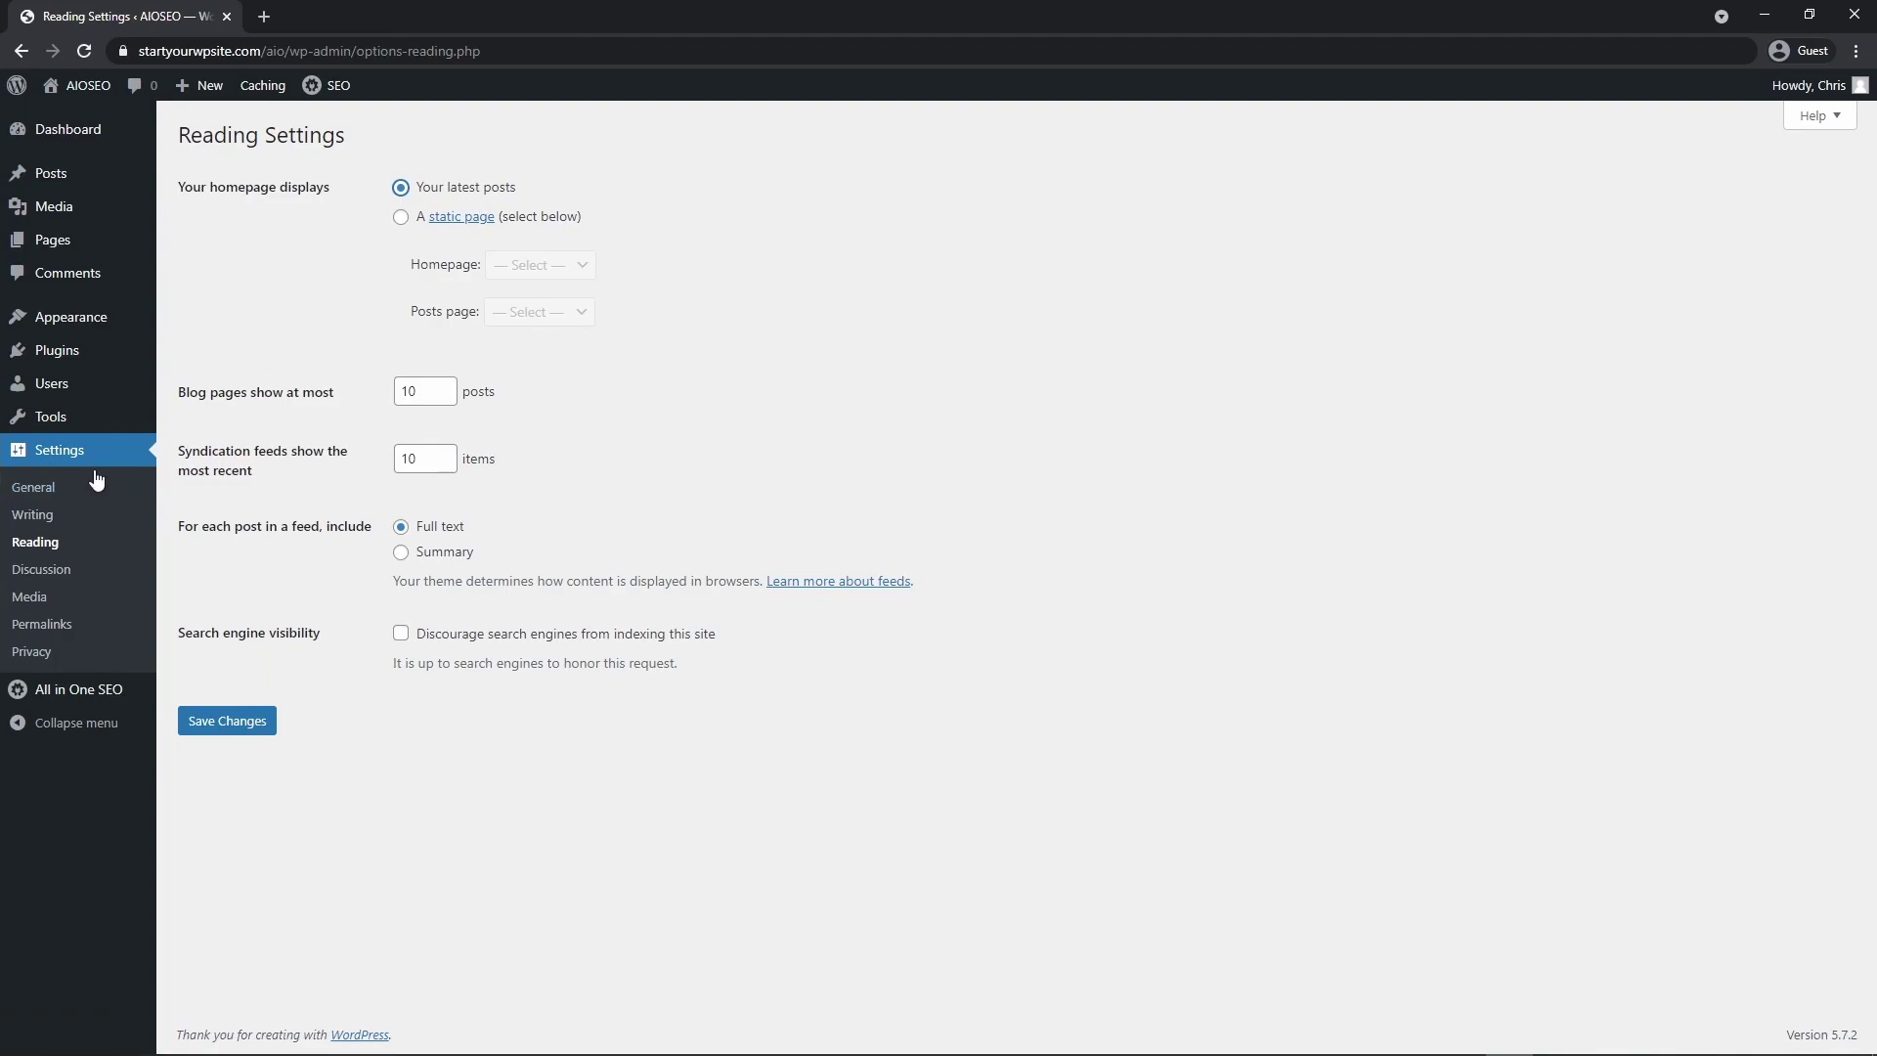
# Choose 'A static page' with Sample Page as the Homepage and save Reading Settings
pyautogui.click(401, 217)
pyautogui.click(580, 265)
pyautogui.click(536, 311)
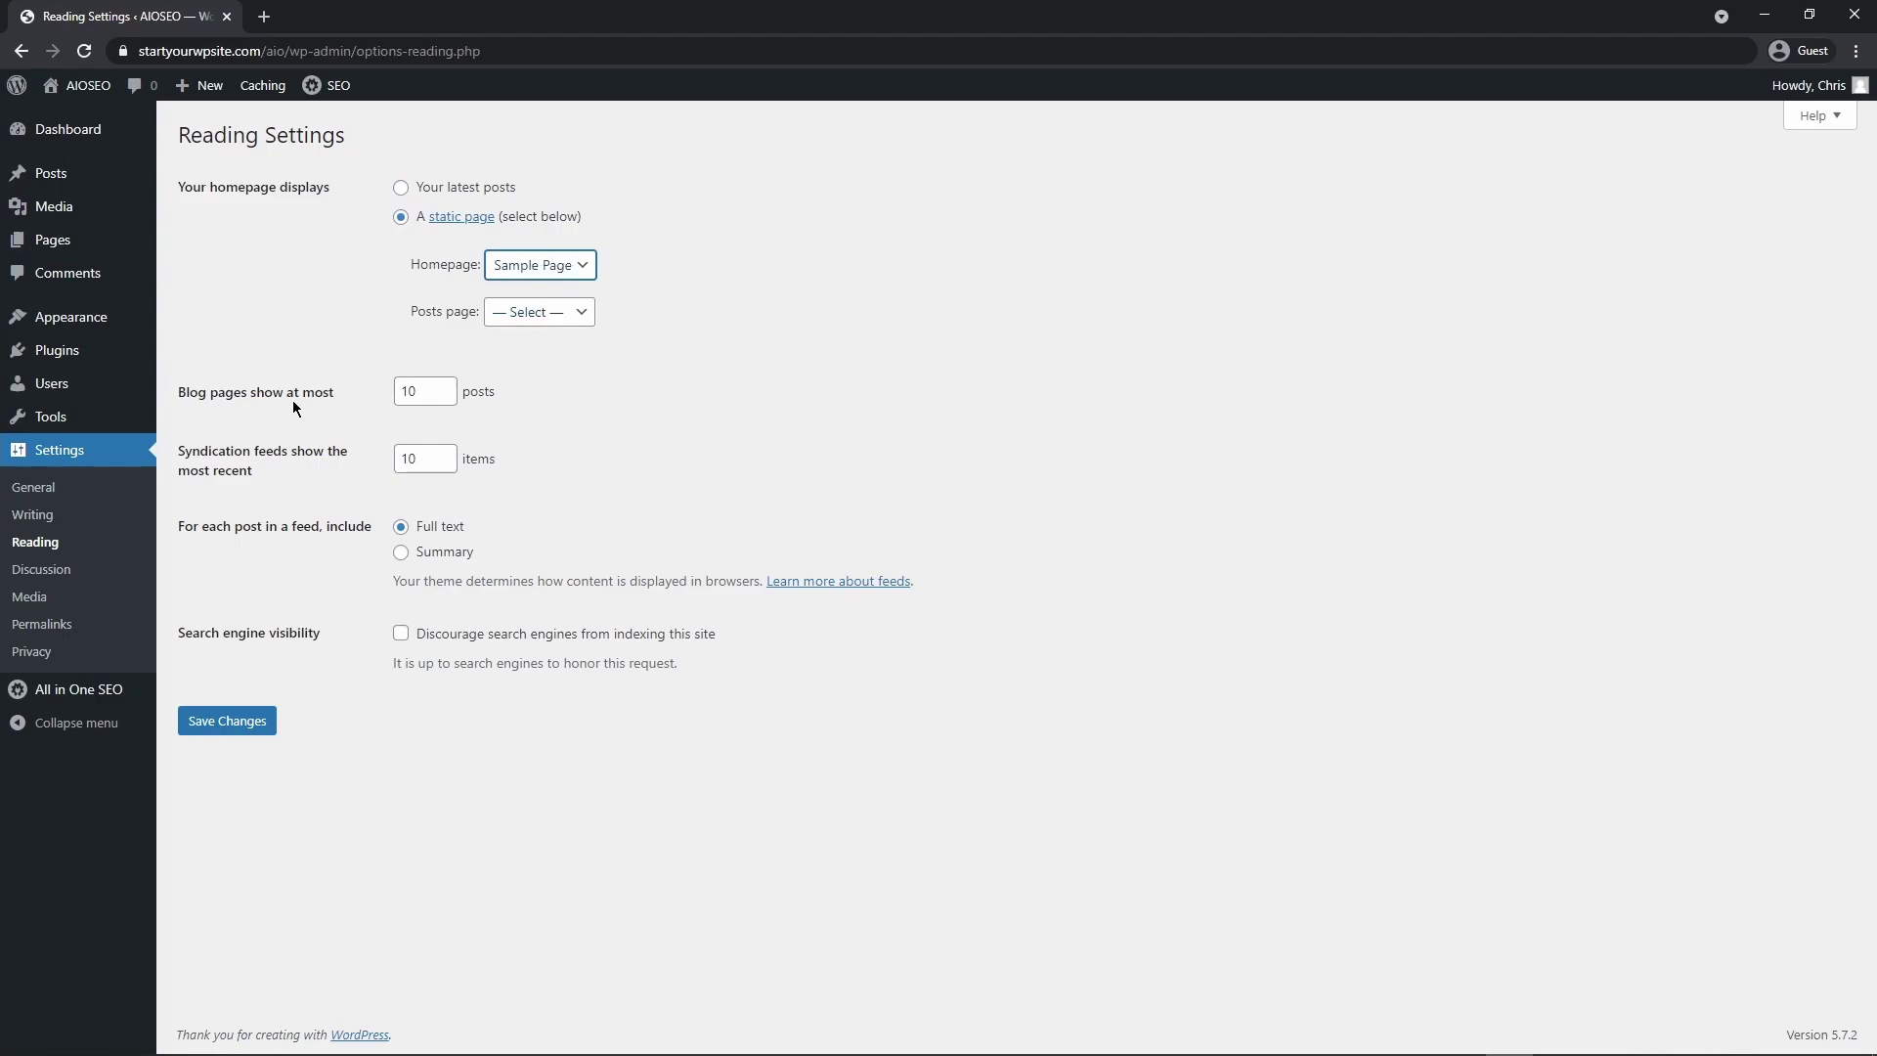
pyautogui.click(227, 724)
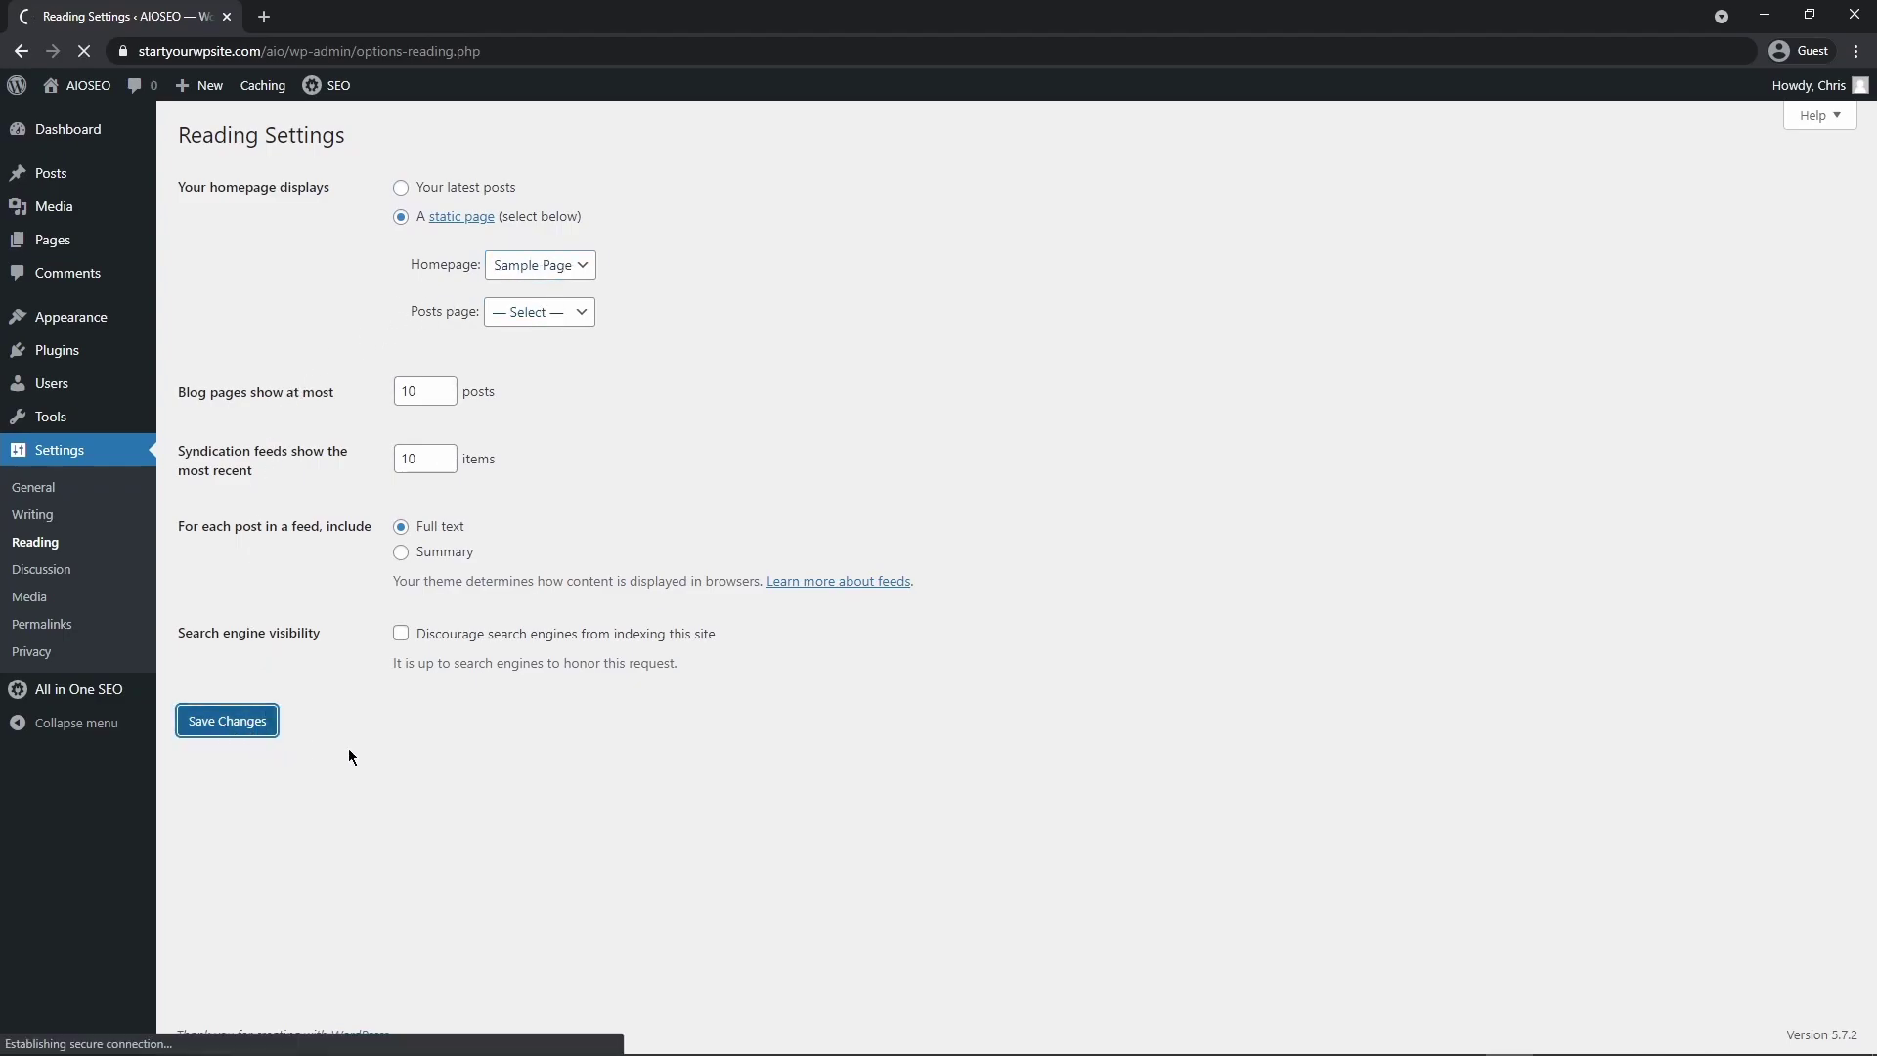
# From AIOSEO's Twitter Home Page Settings, open Sample Page in the block editor
pyautogui.moveTo(149, 700)
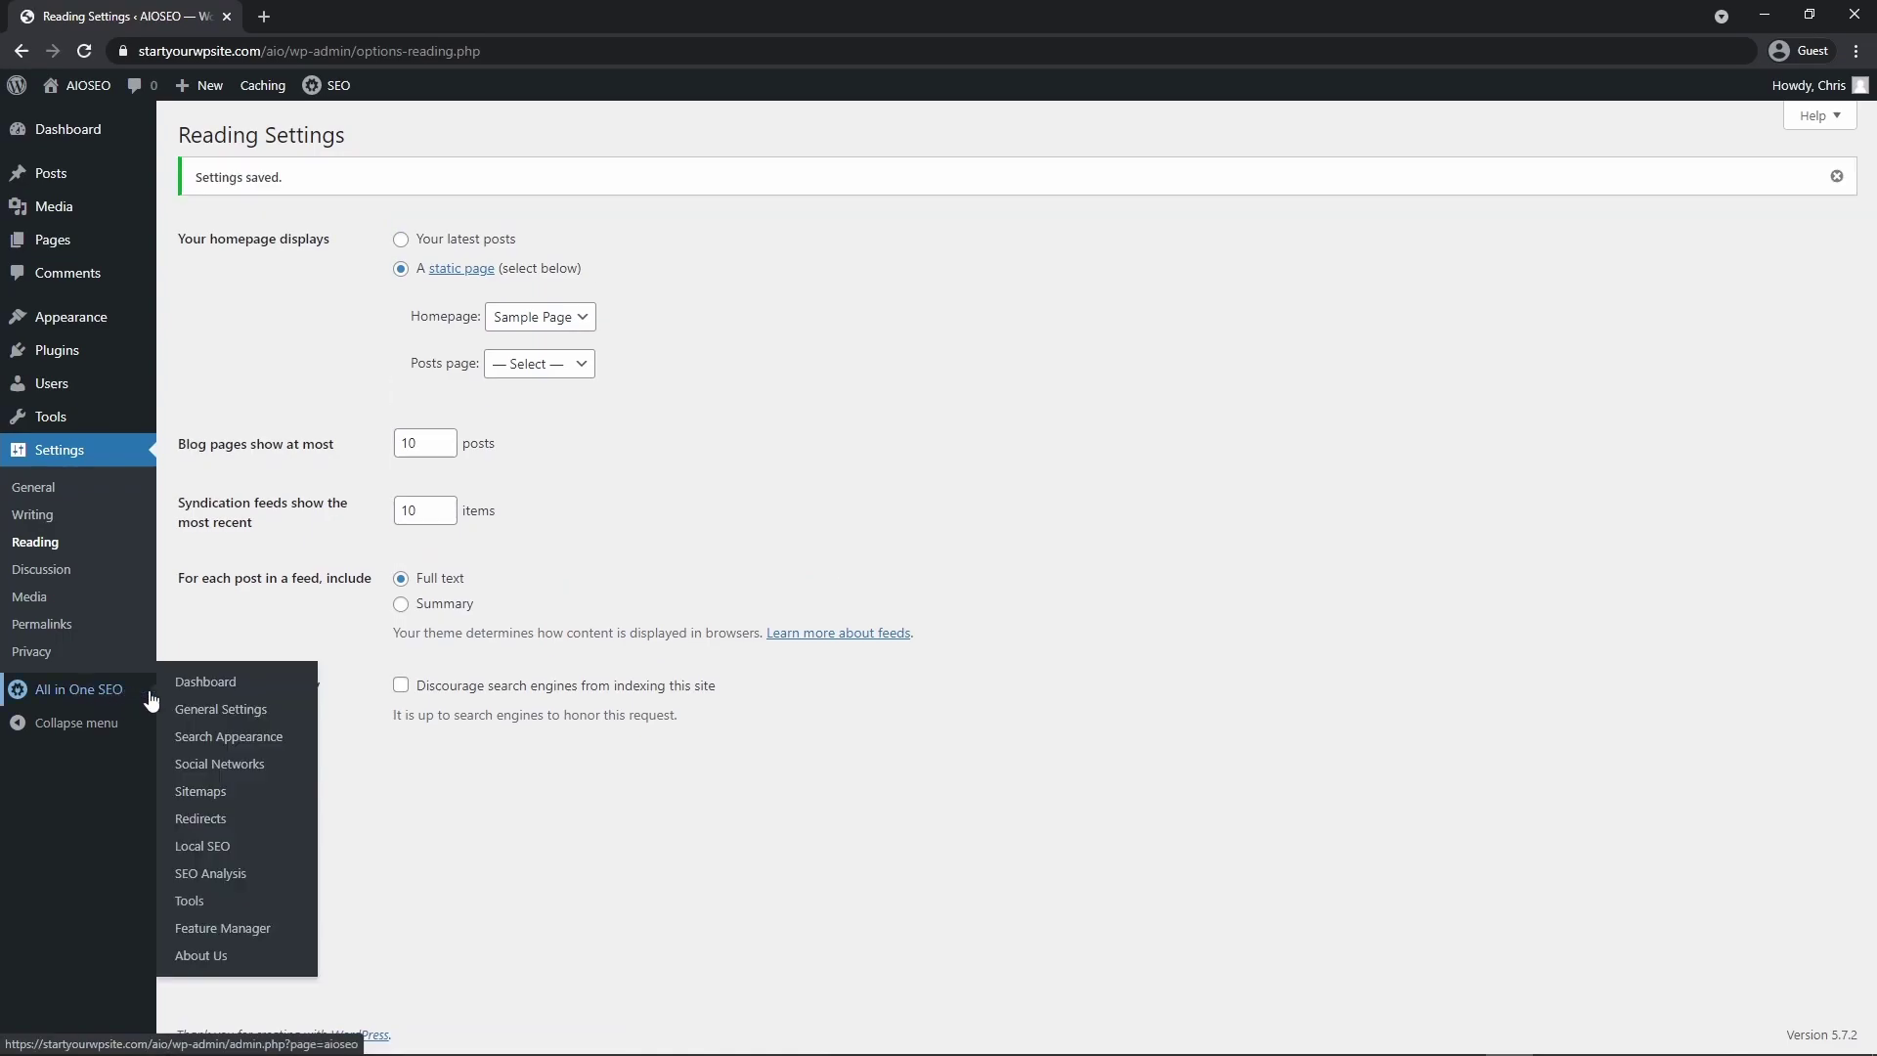
pyautogui.click(234, 770)
pyautogui.click(678, 231)
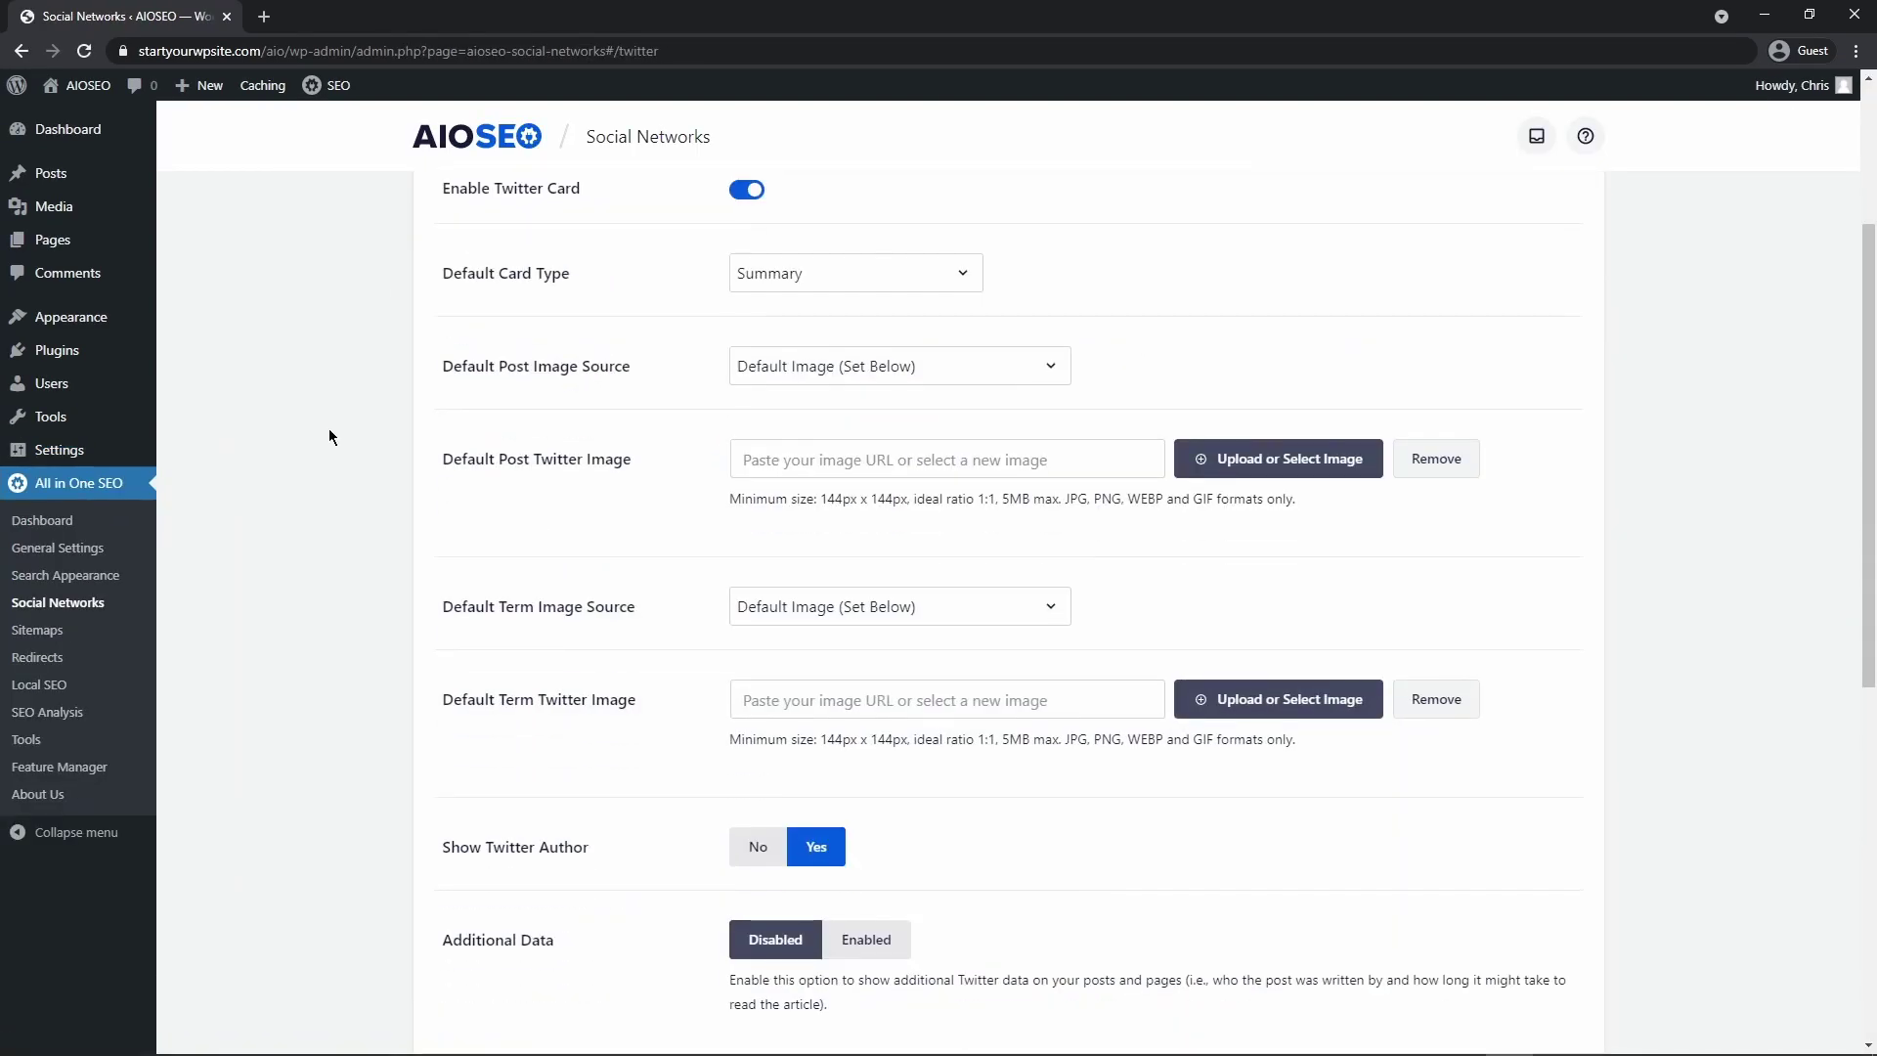
pyautogui.scroll(-8, 330, 437)
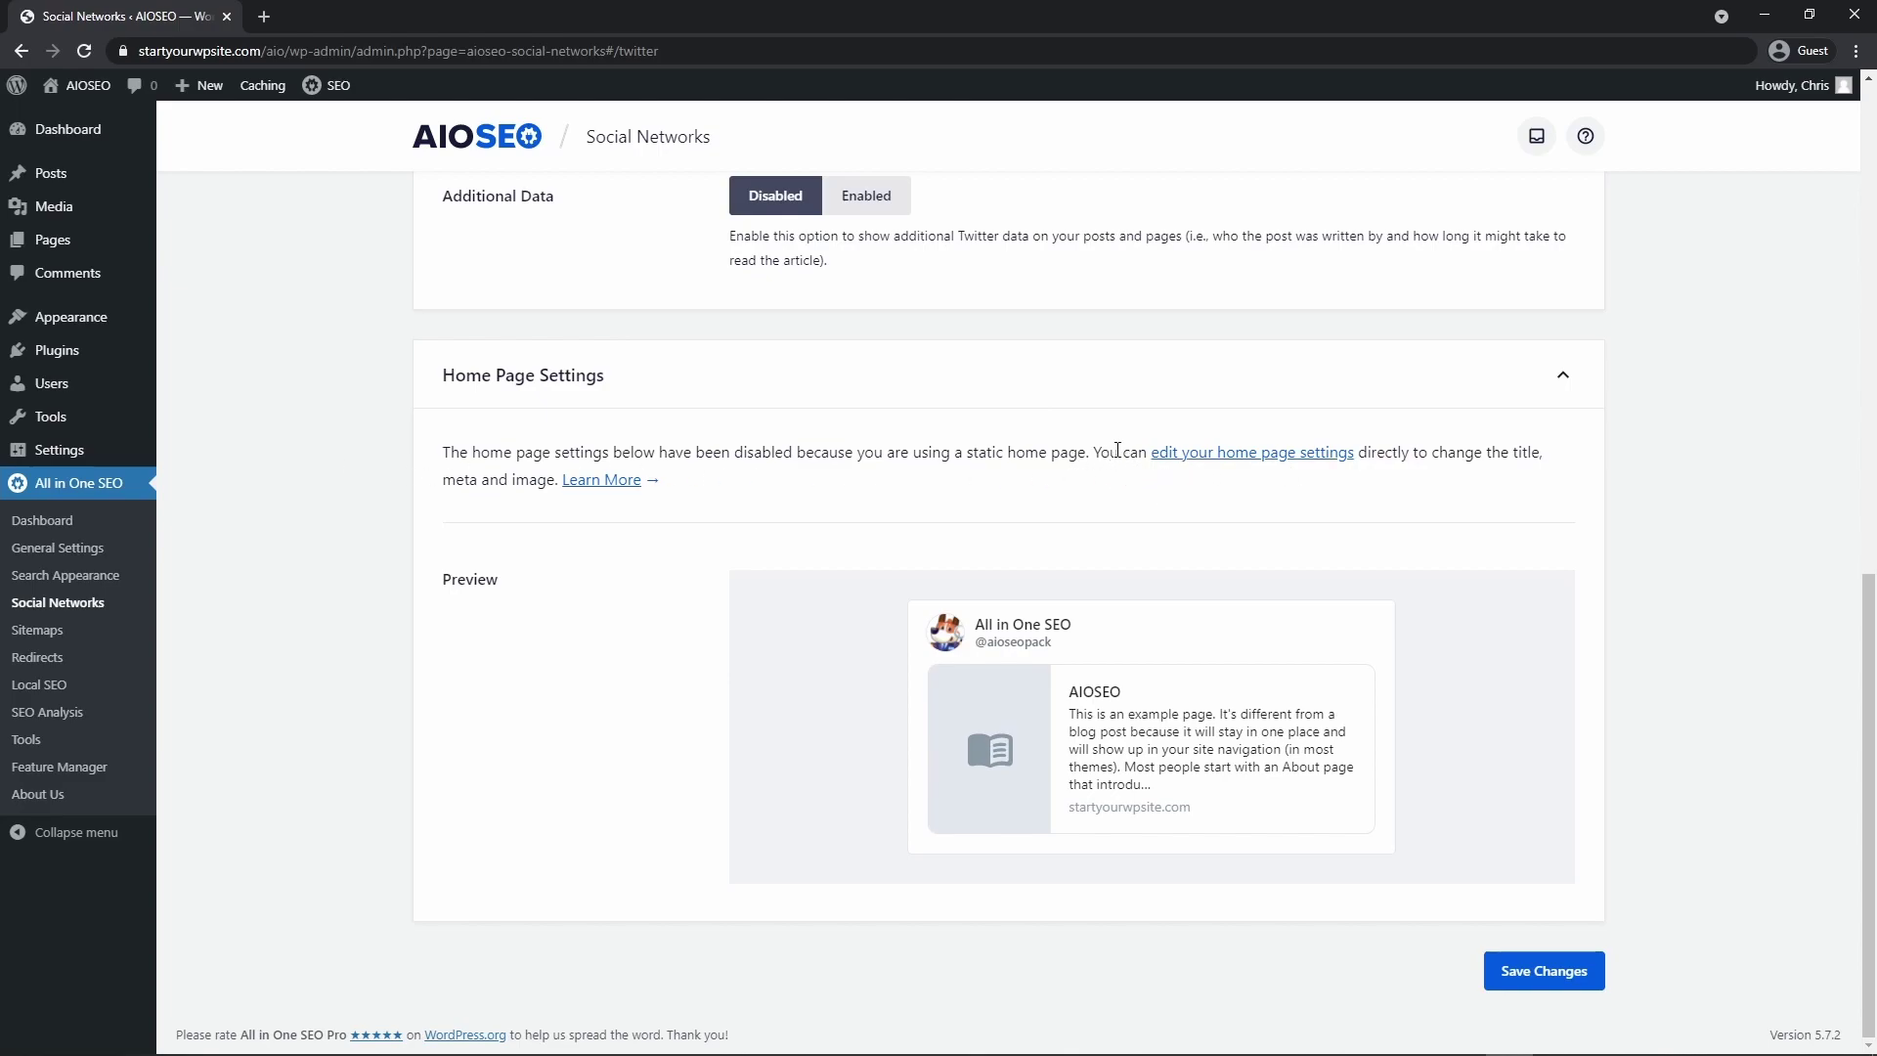
pyautogui.click(1276, 459)
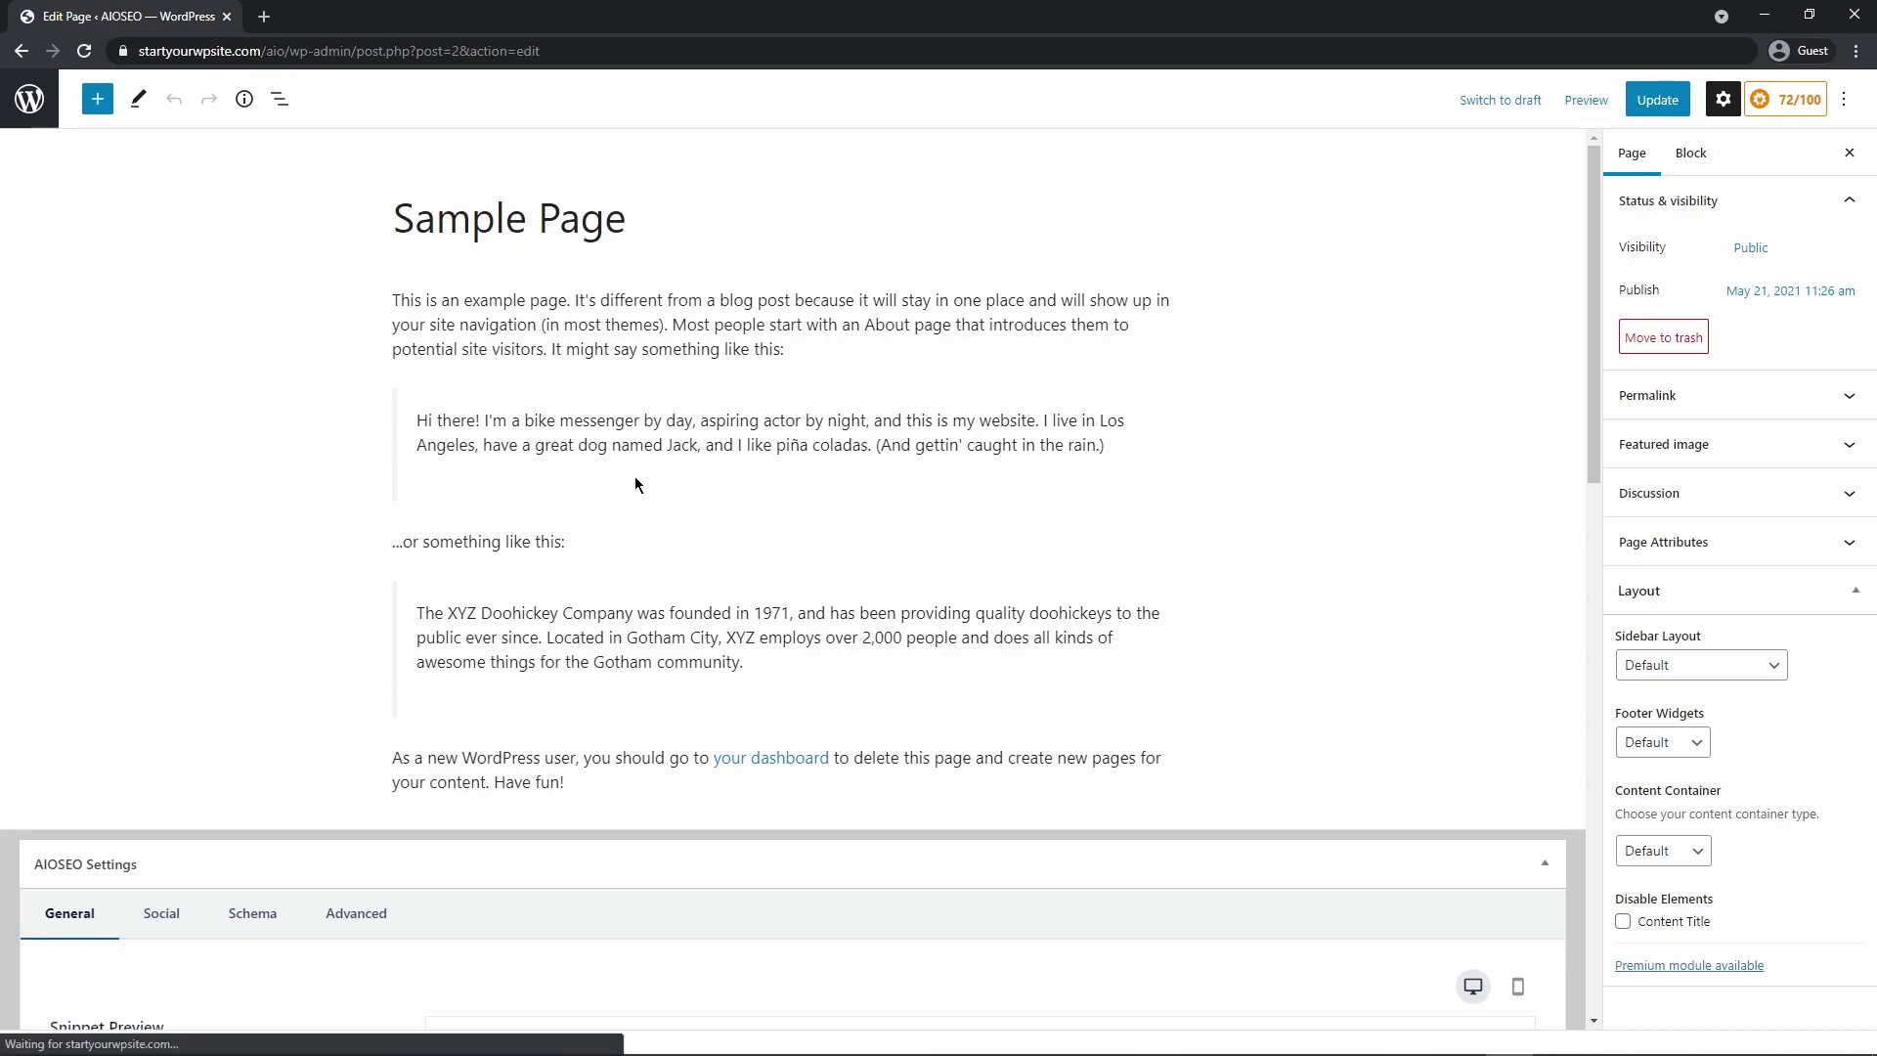
# In the page's AIOSEO Social > Twitter settings, insert the Site Title tag into Twitter Title
pyautogui.scroll(-6, 649, 486)
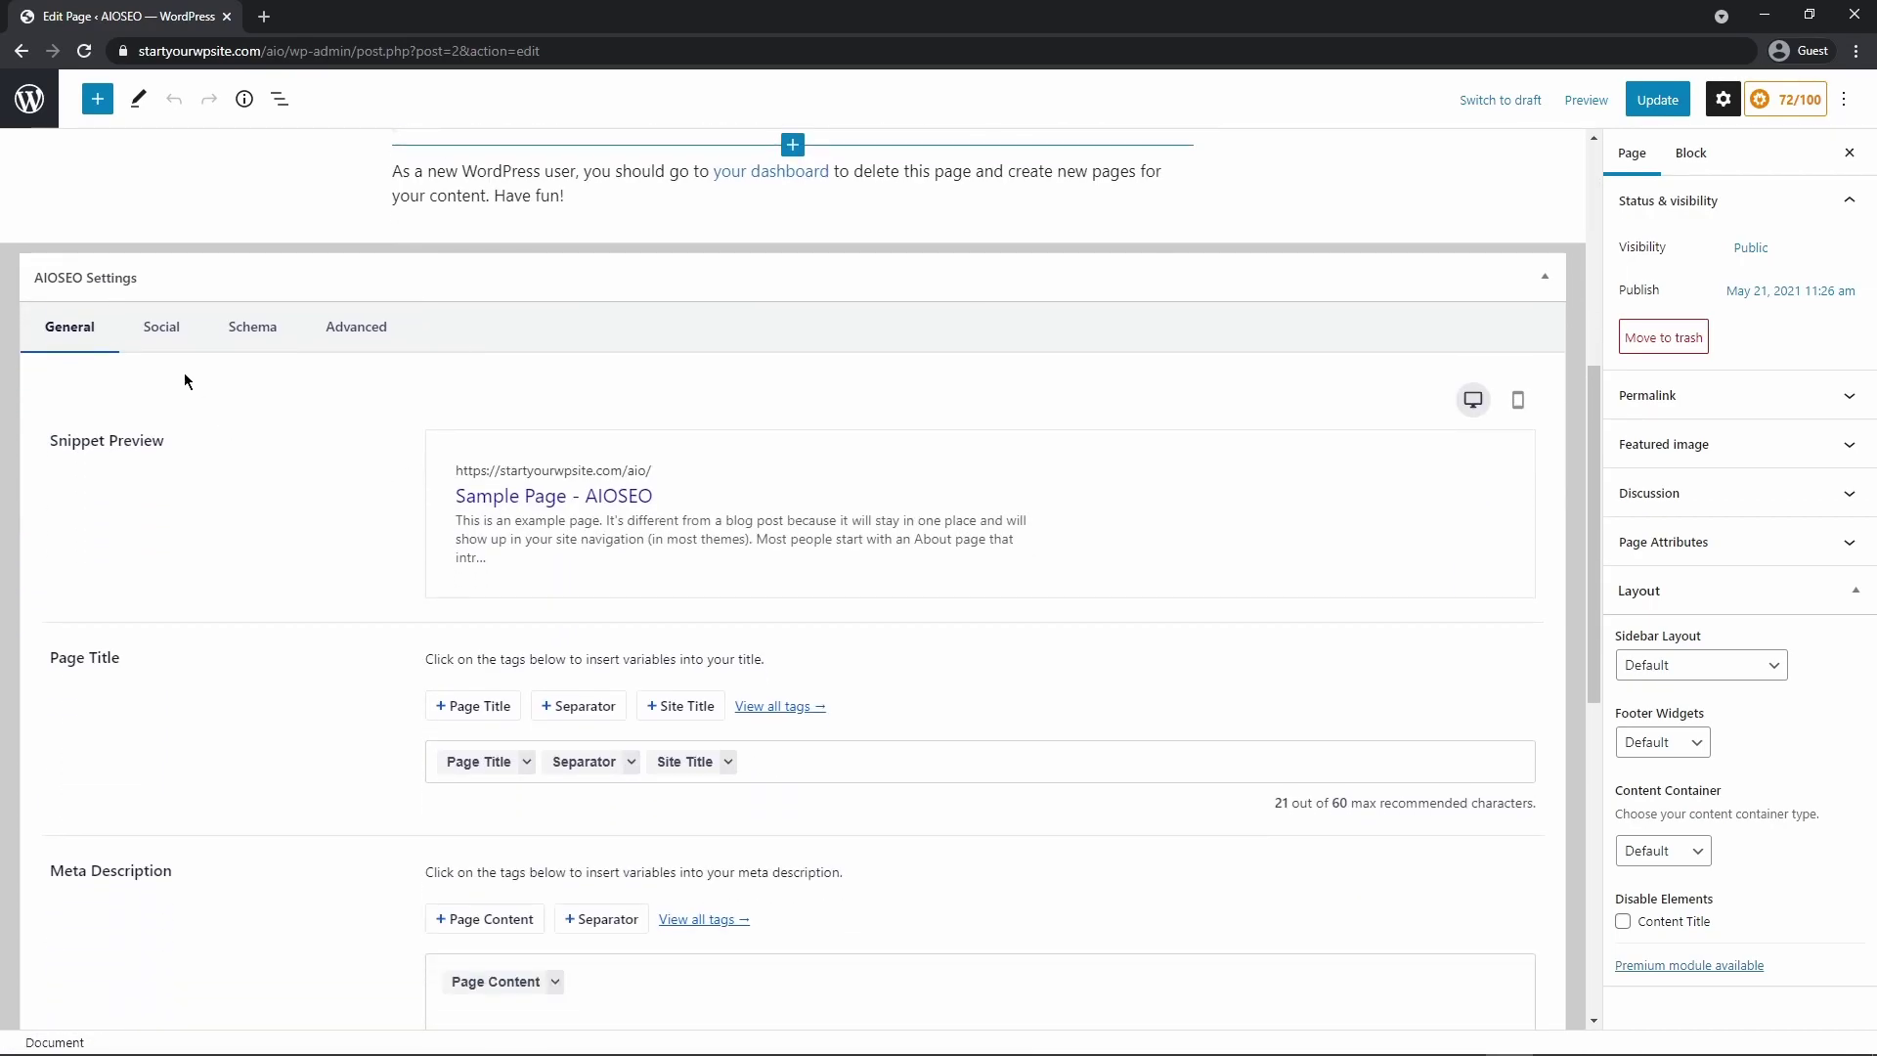
pyautogui.click(160, 329)
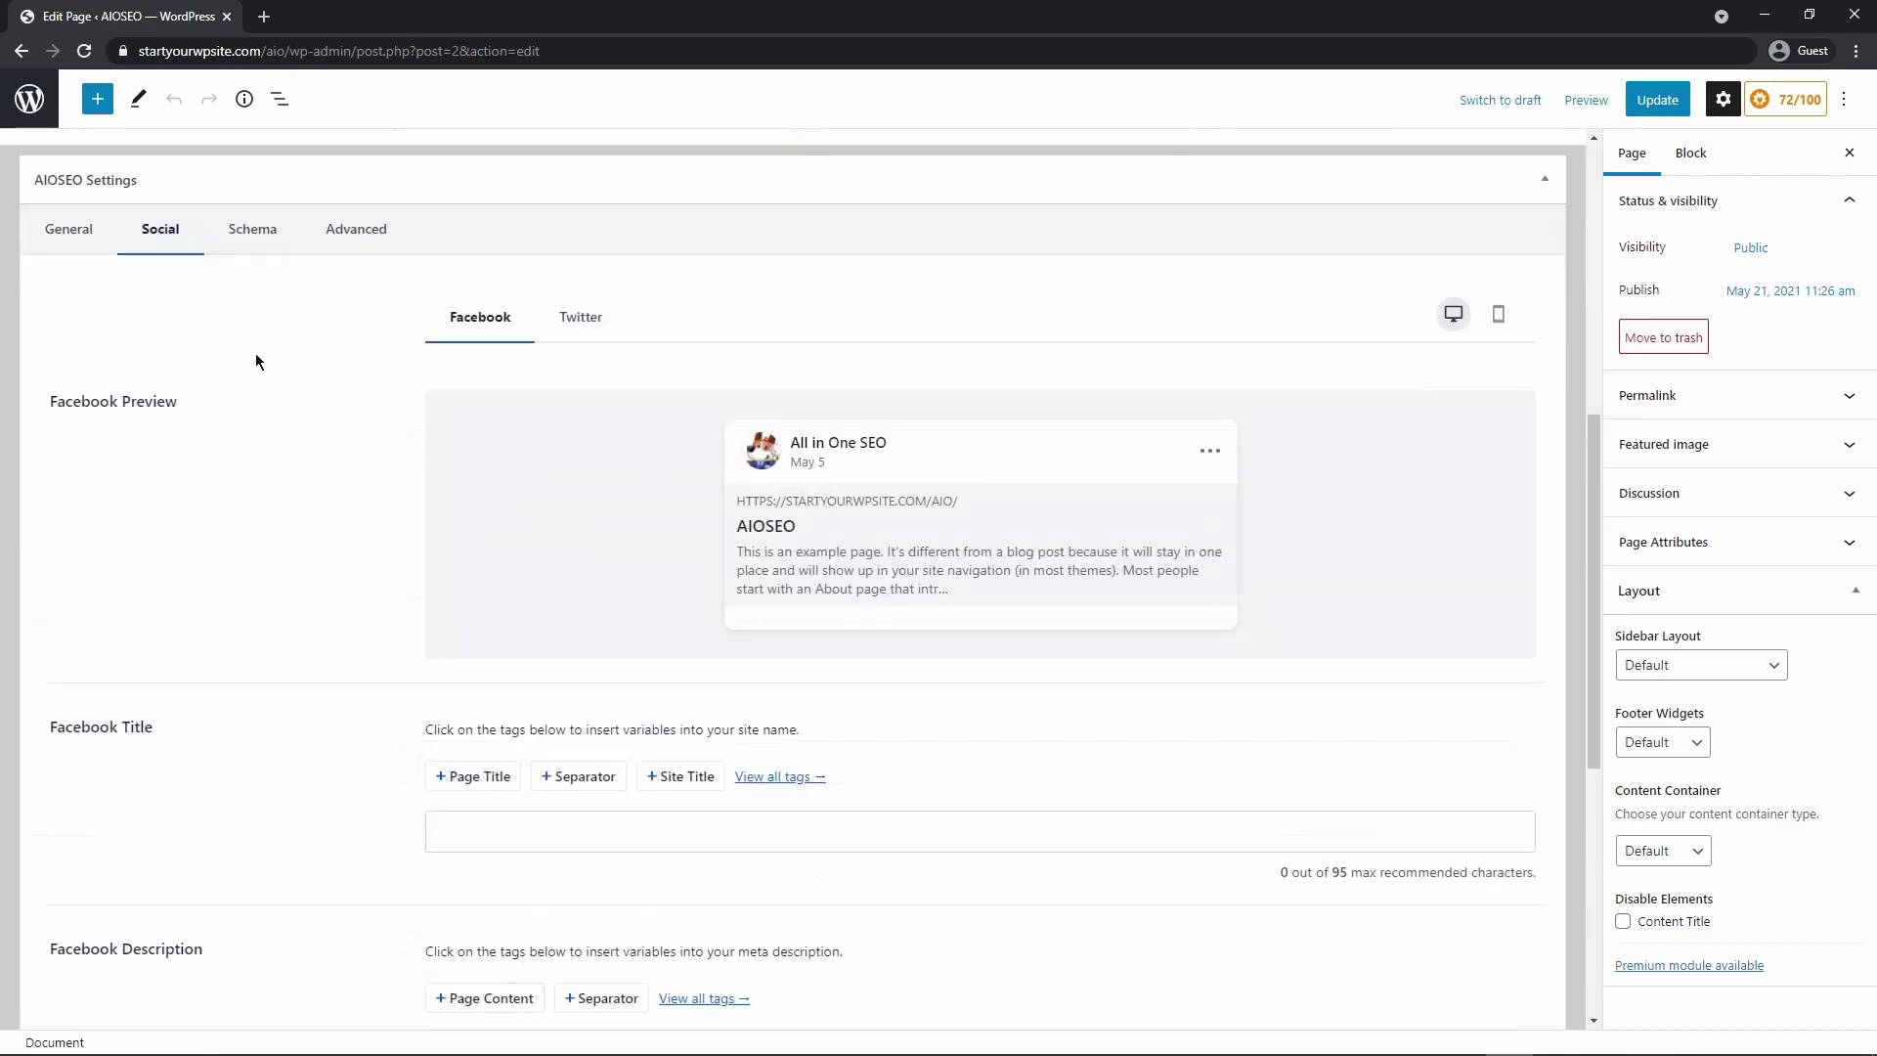
pyautogui.click(565, 333)
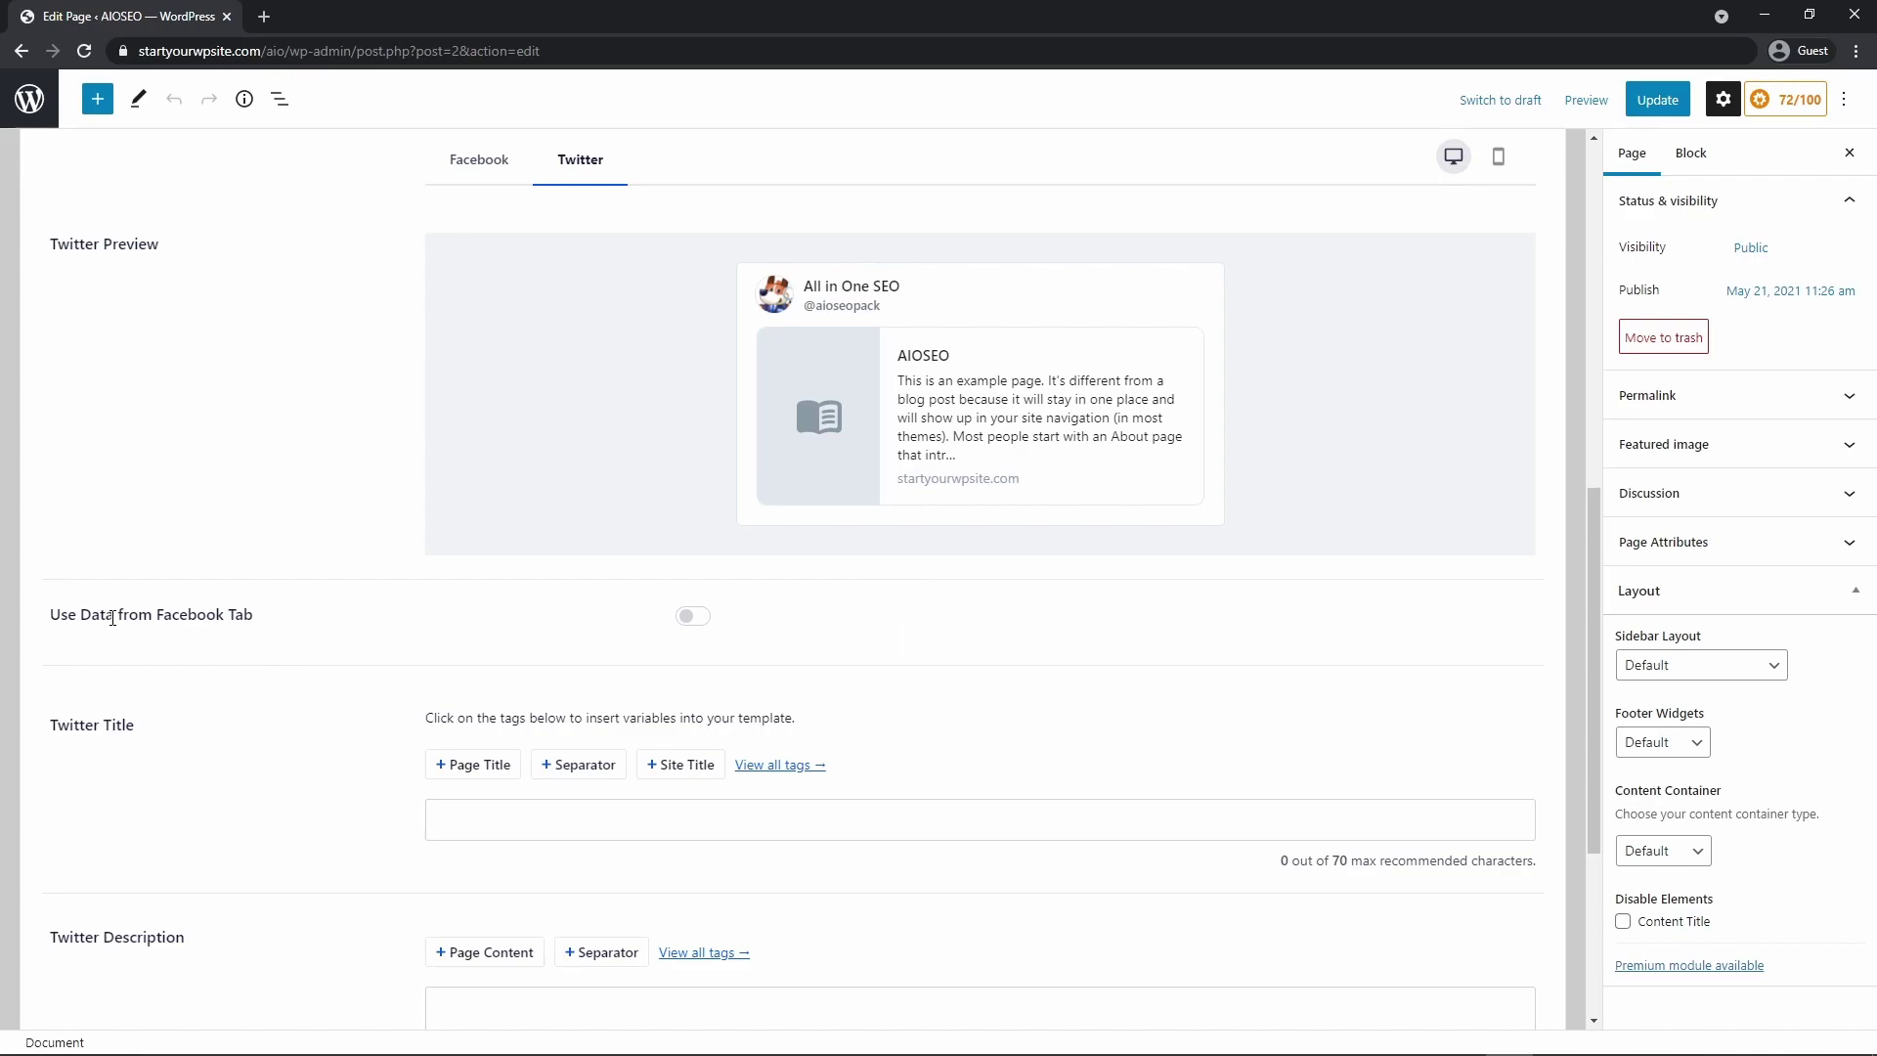
pyautogui.scroll(-2, 371, 633)
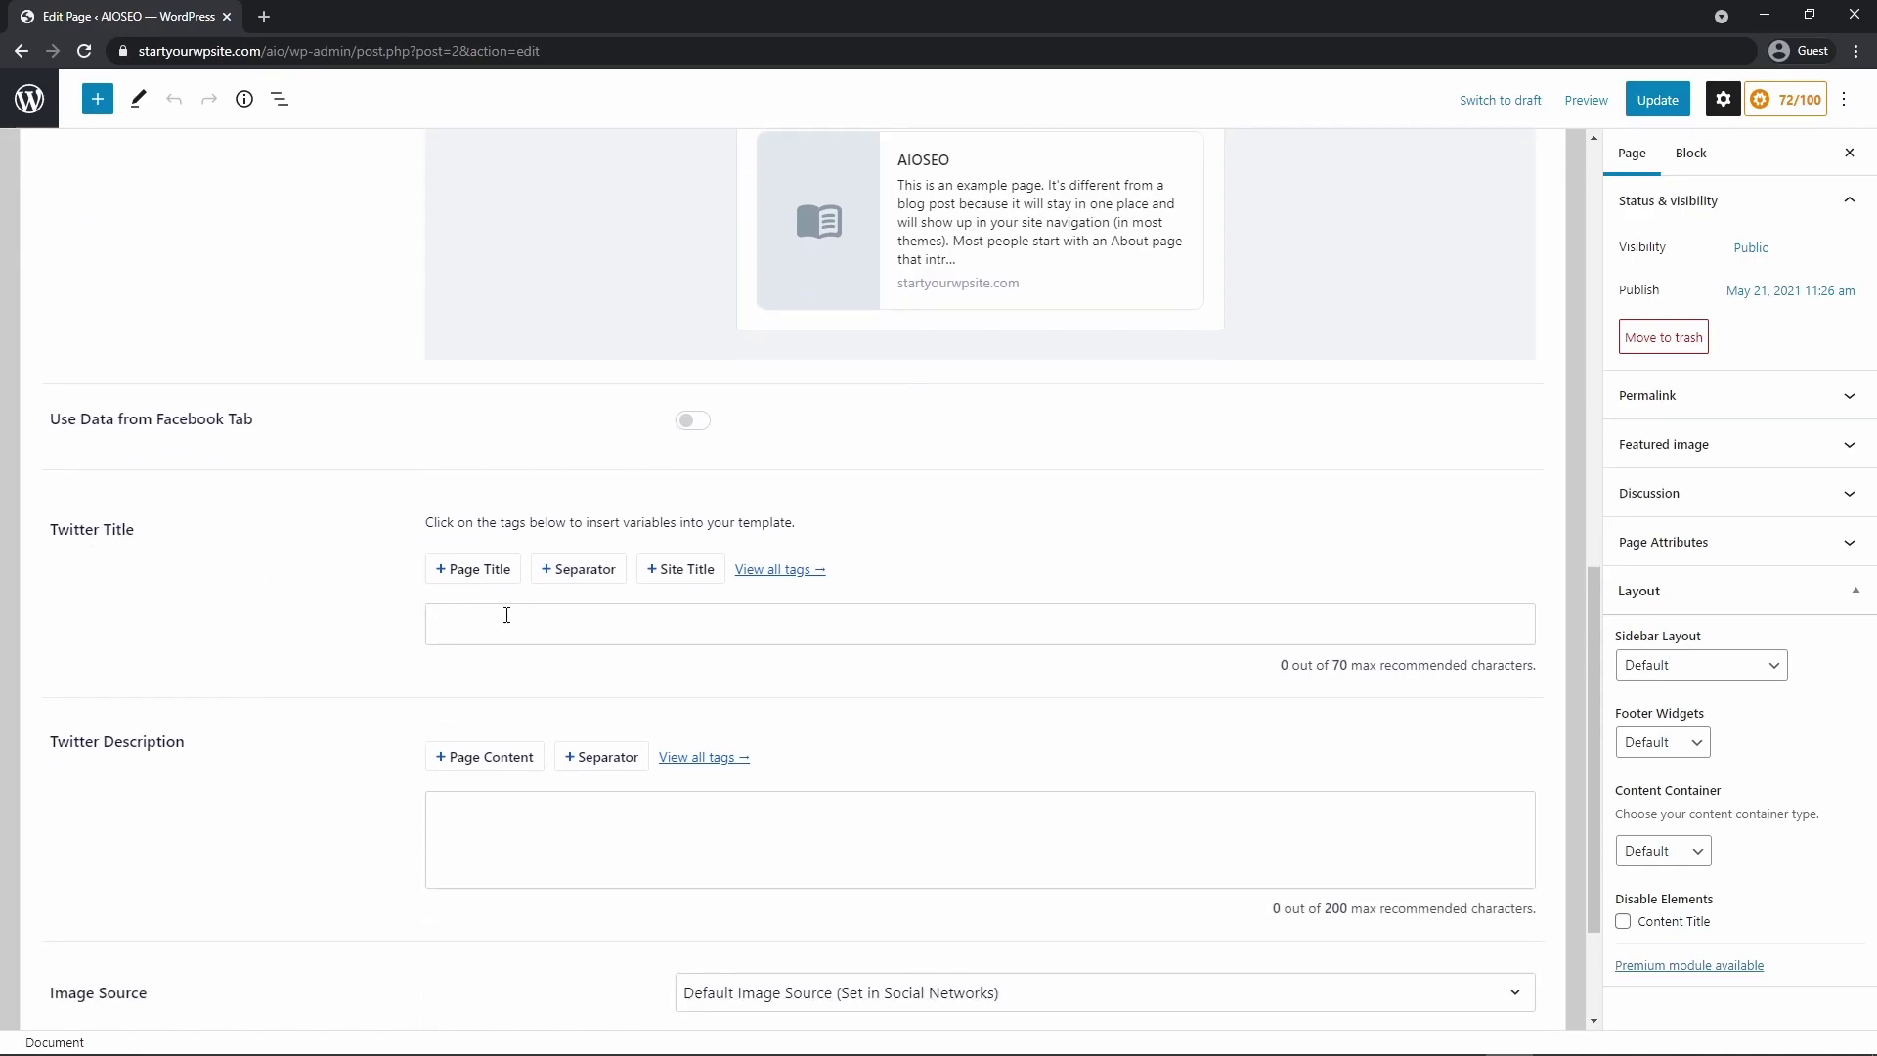
pyautogui.click(665, 570)
pyautogui.click(549, 812)
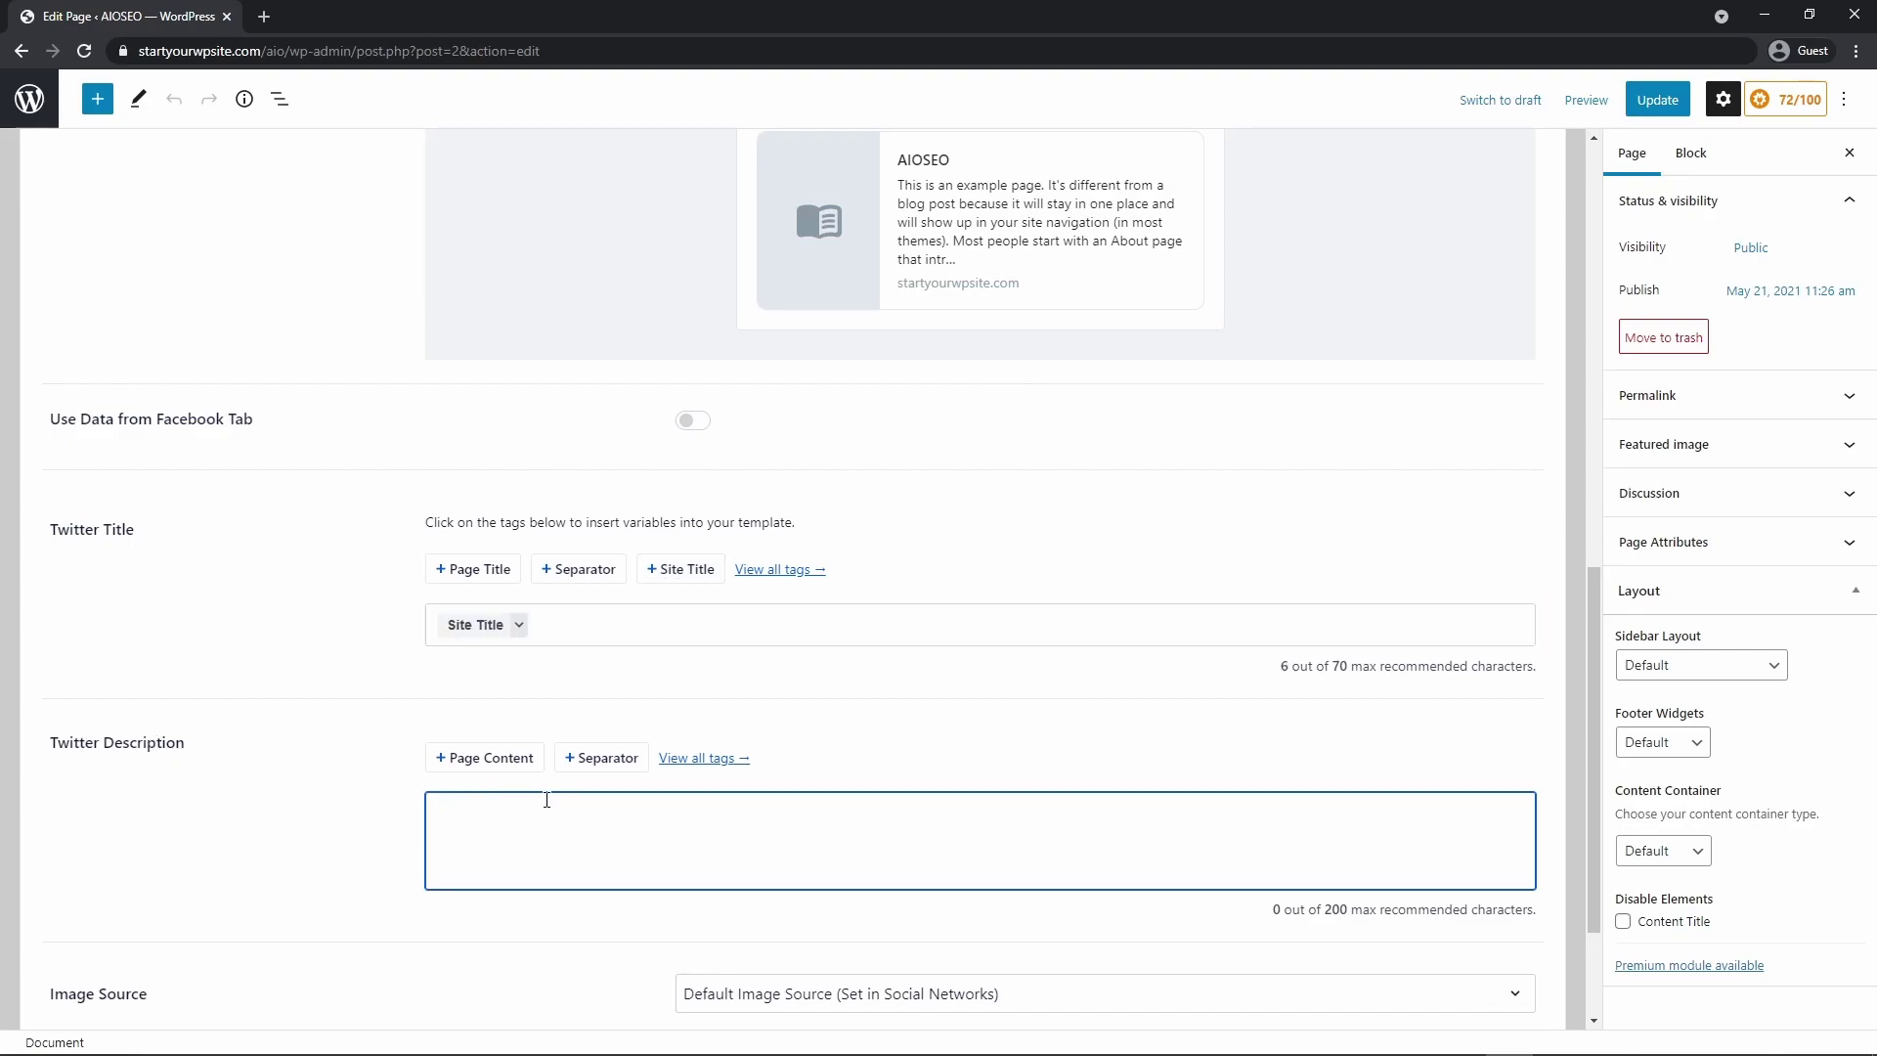
# Give Sample Page a Featured Image Twitter image and Summary with Large Image card, then update it
pyautogui.scroll(-2, 234, 775)
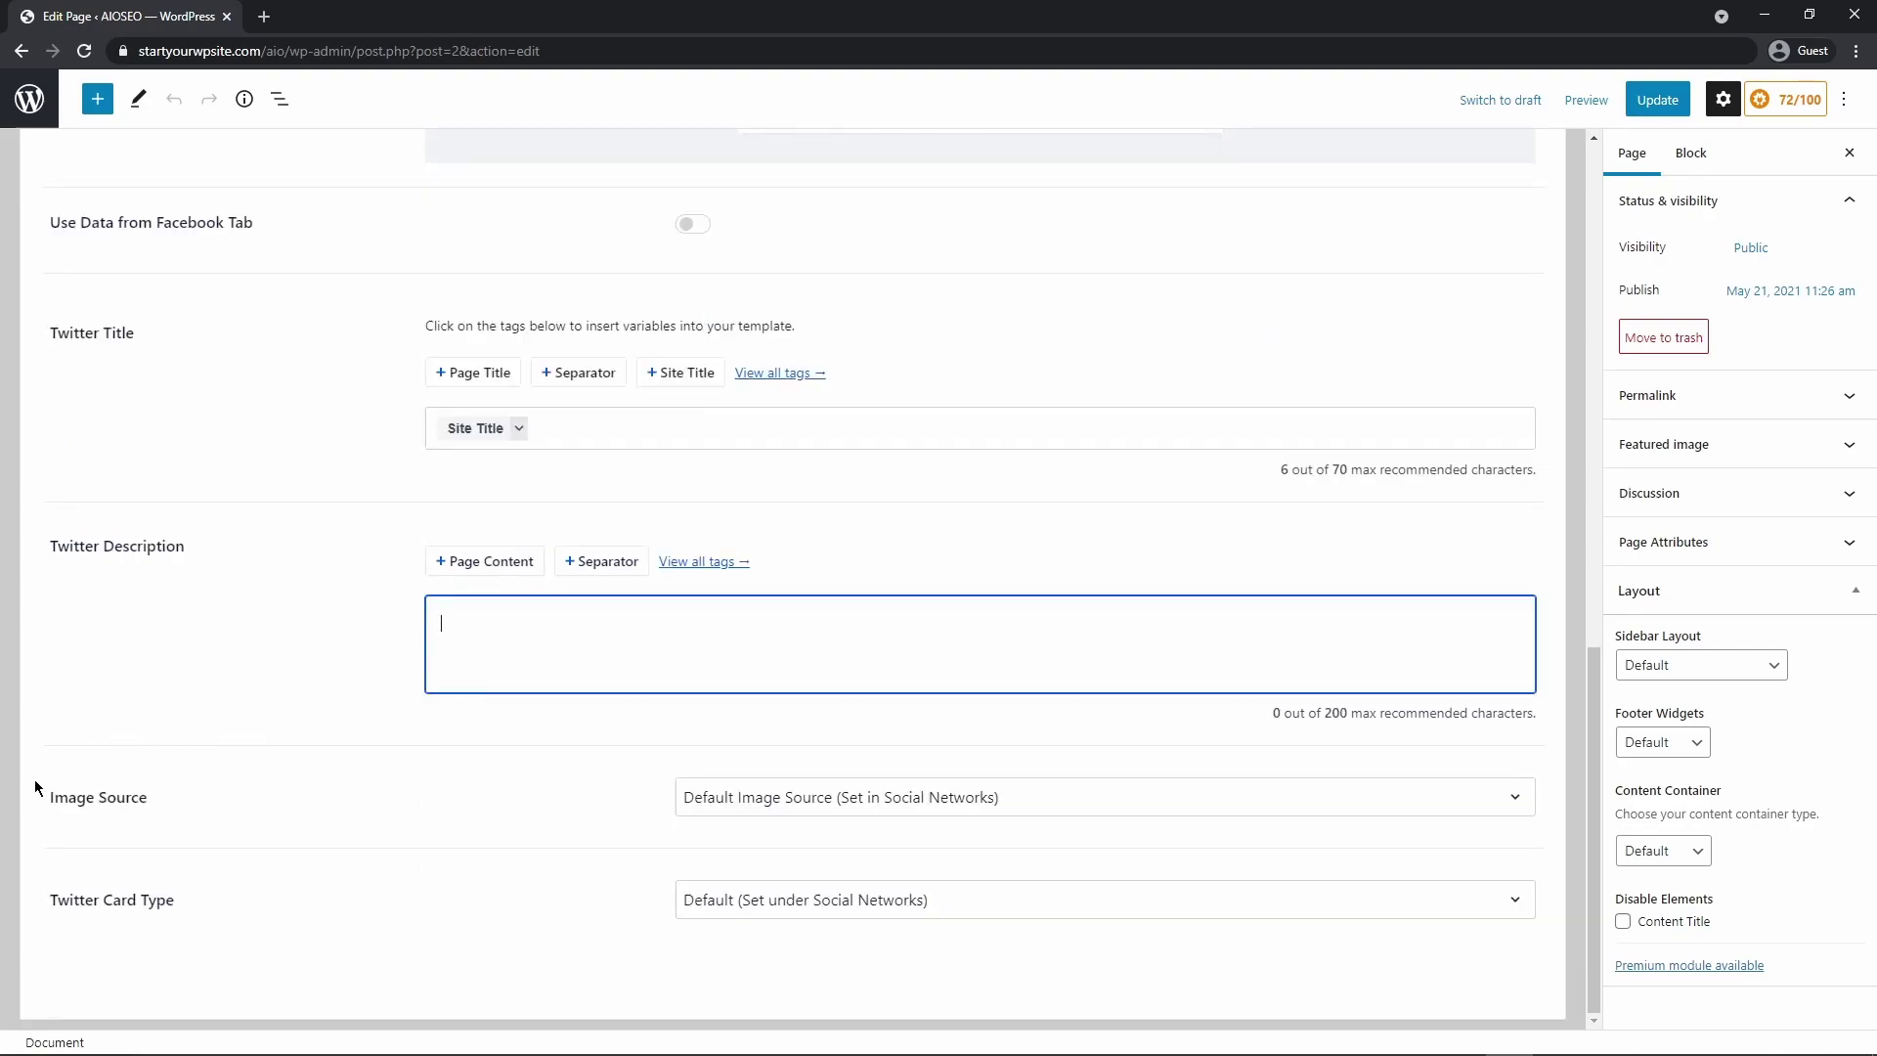
pyautogui.click(789, 807)
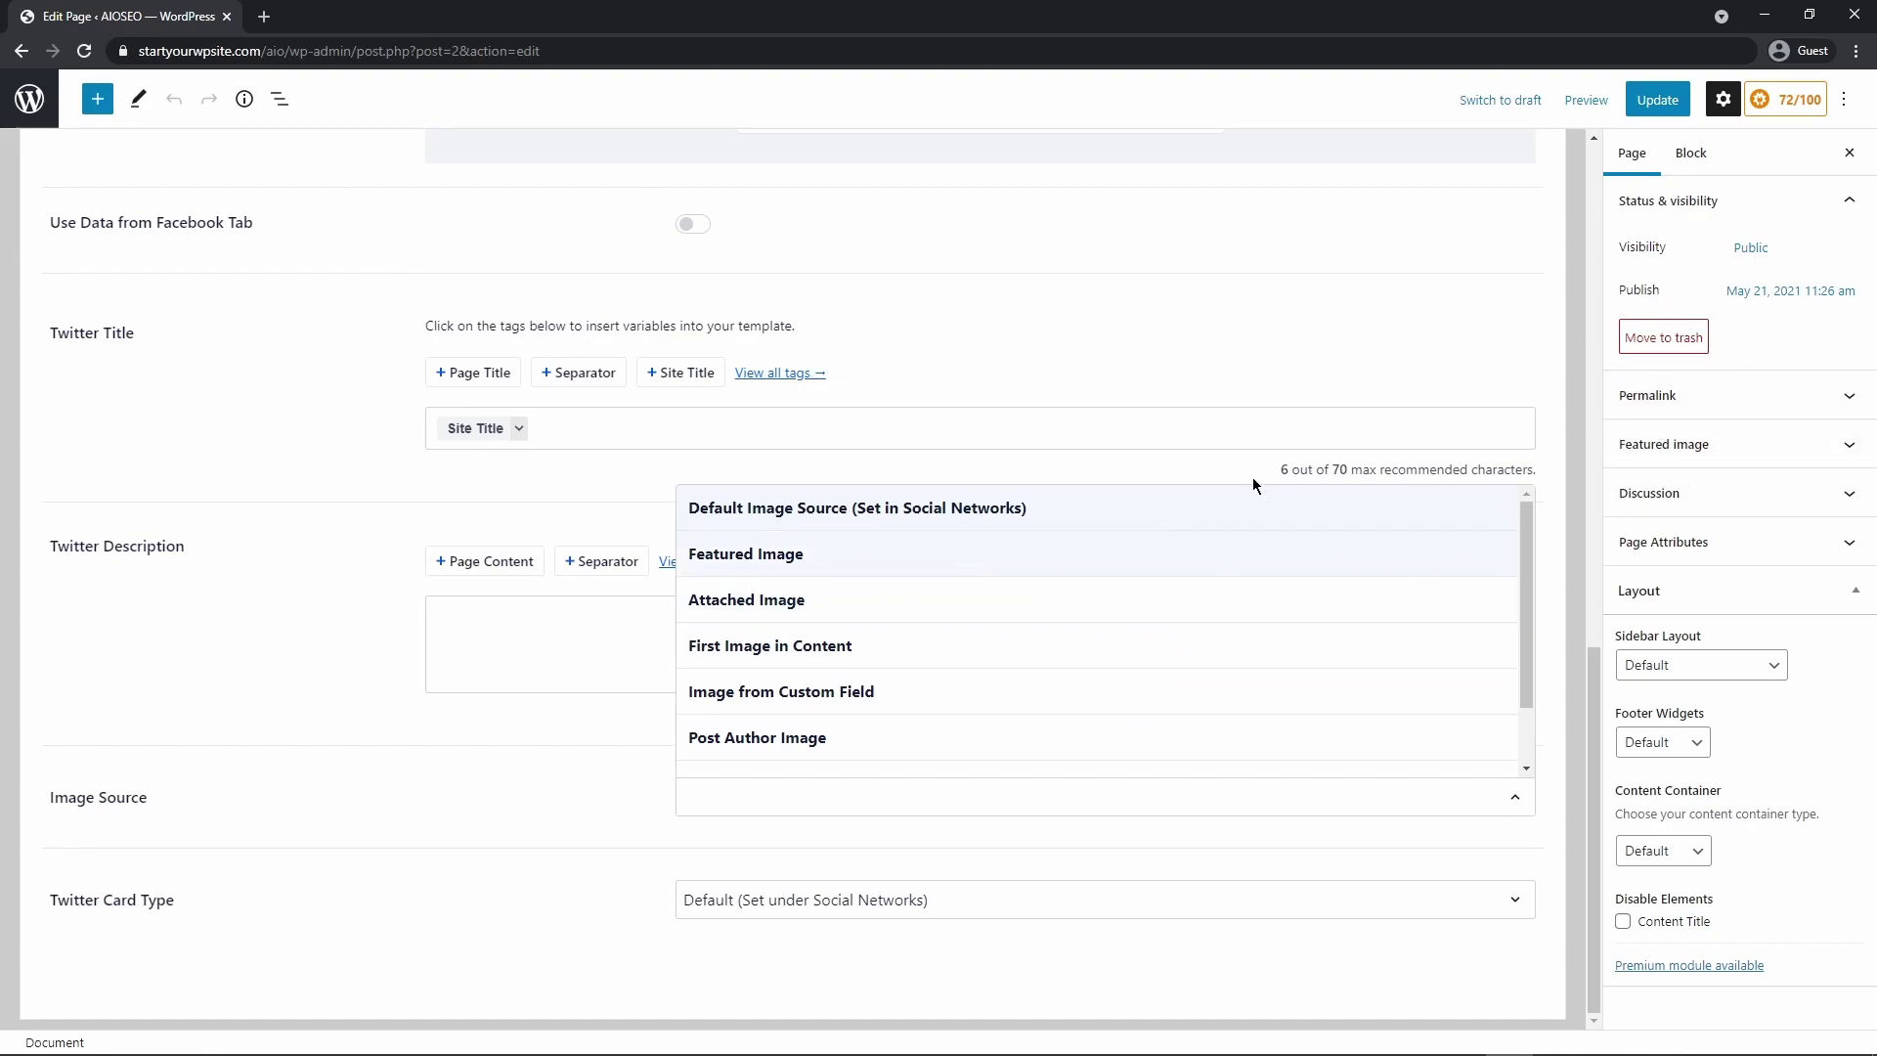
pyautogui.click(1192, 553)
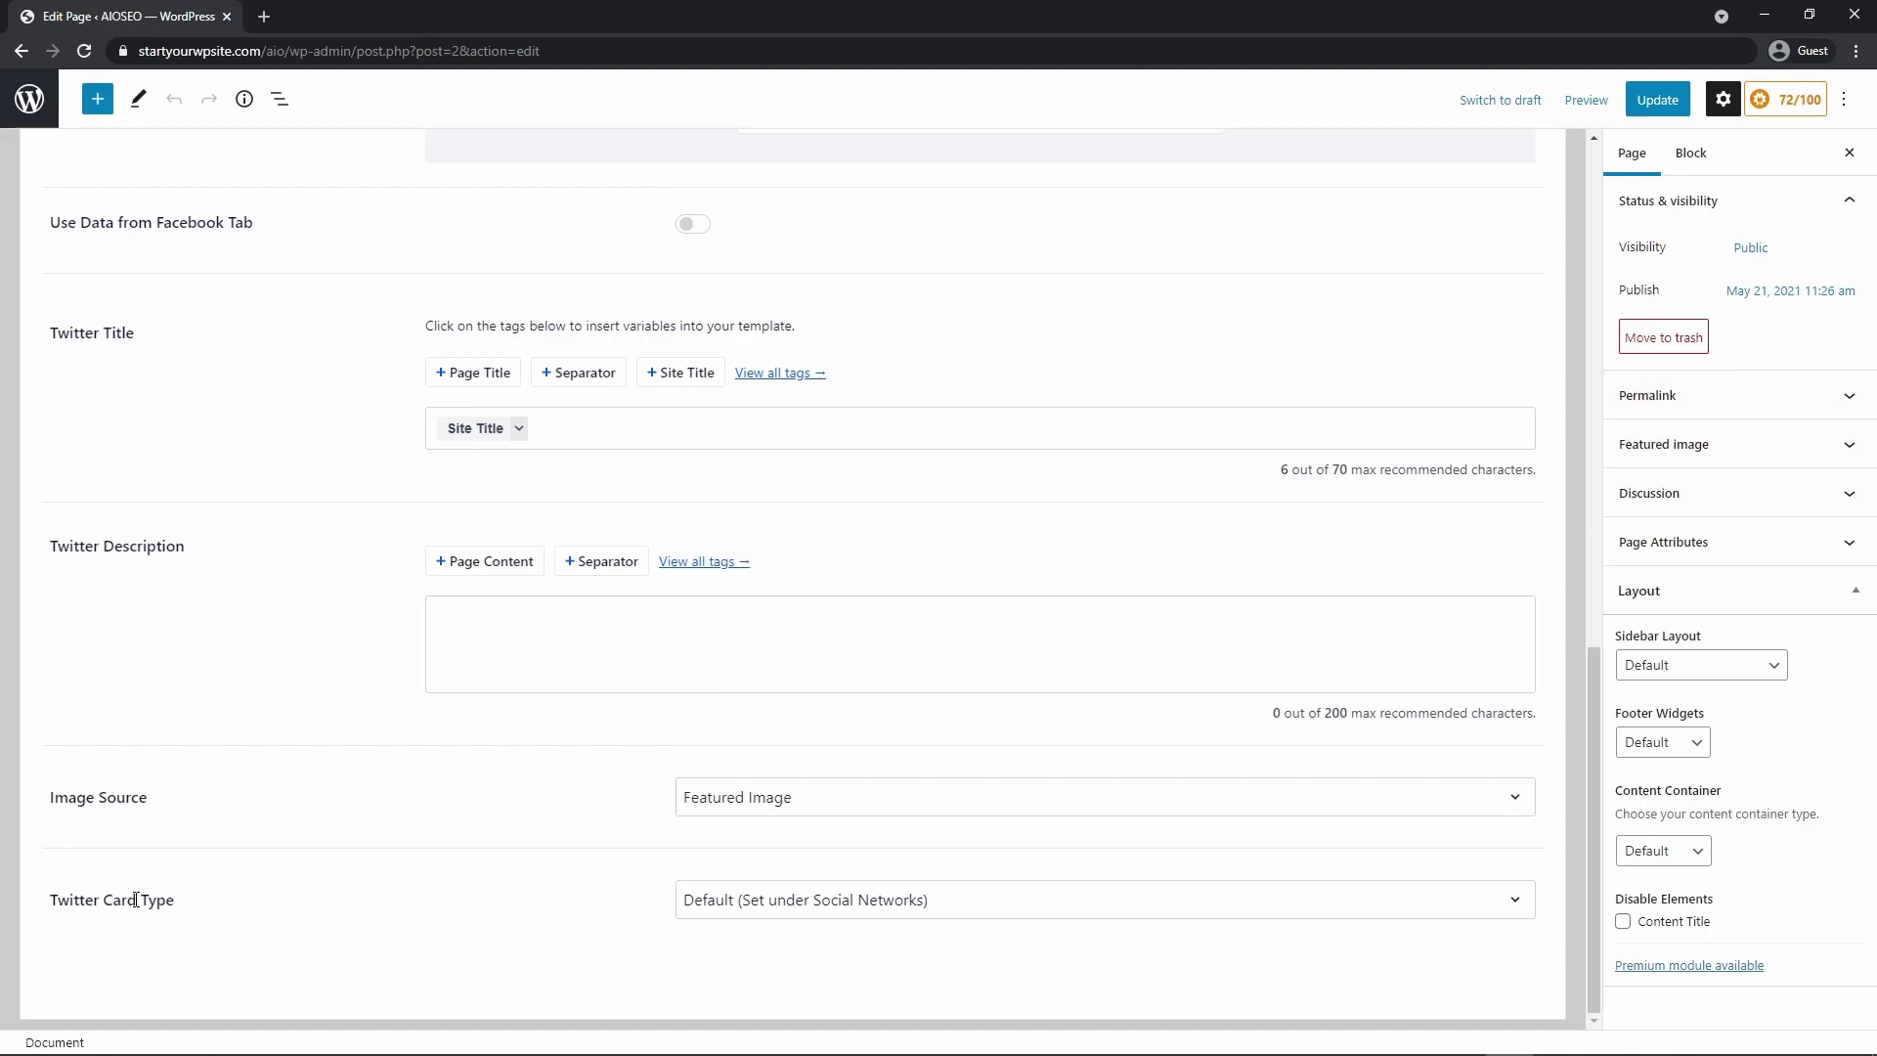
pyautogui.click(953, 900)
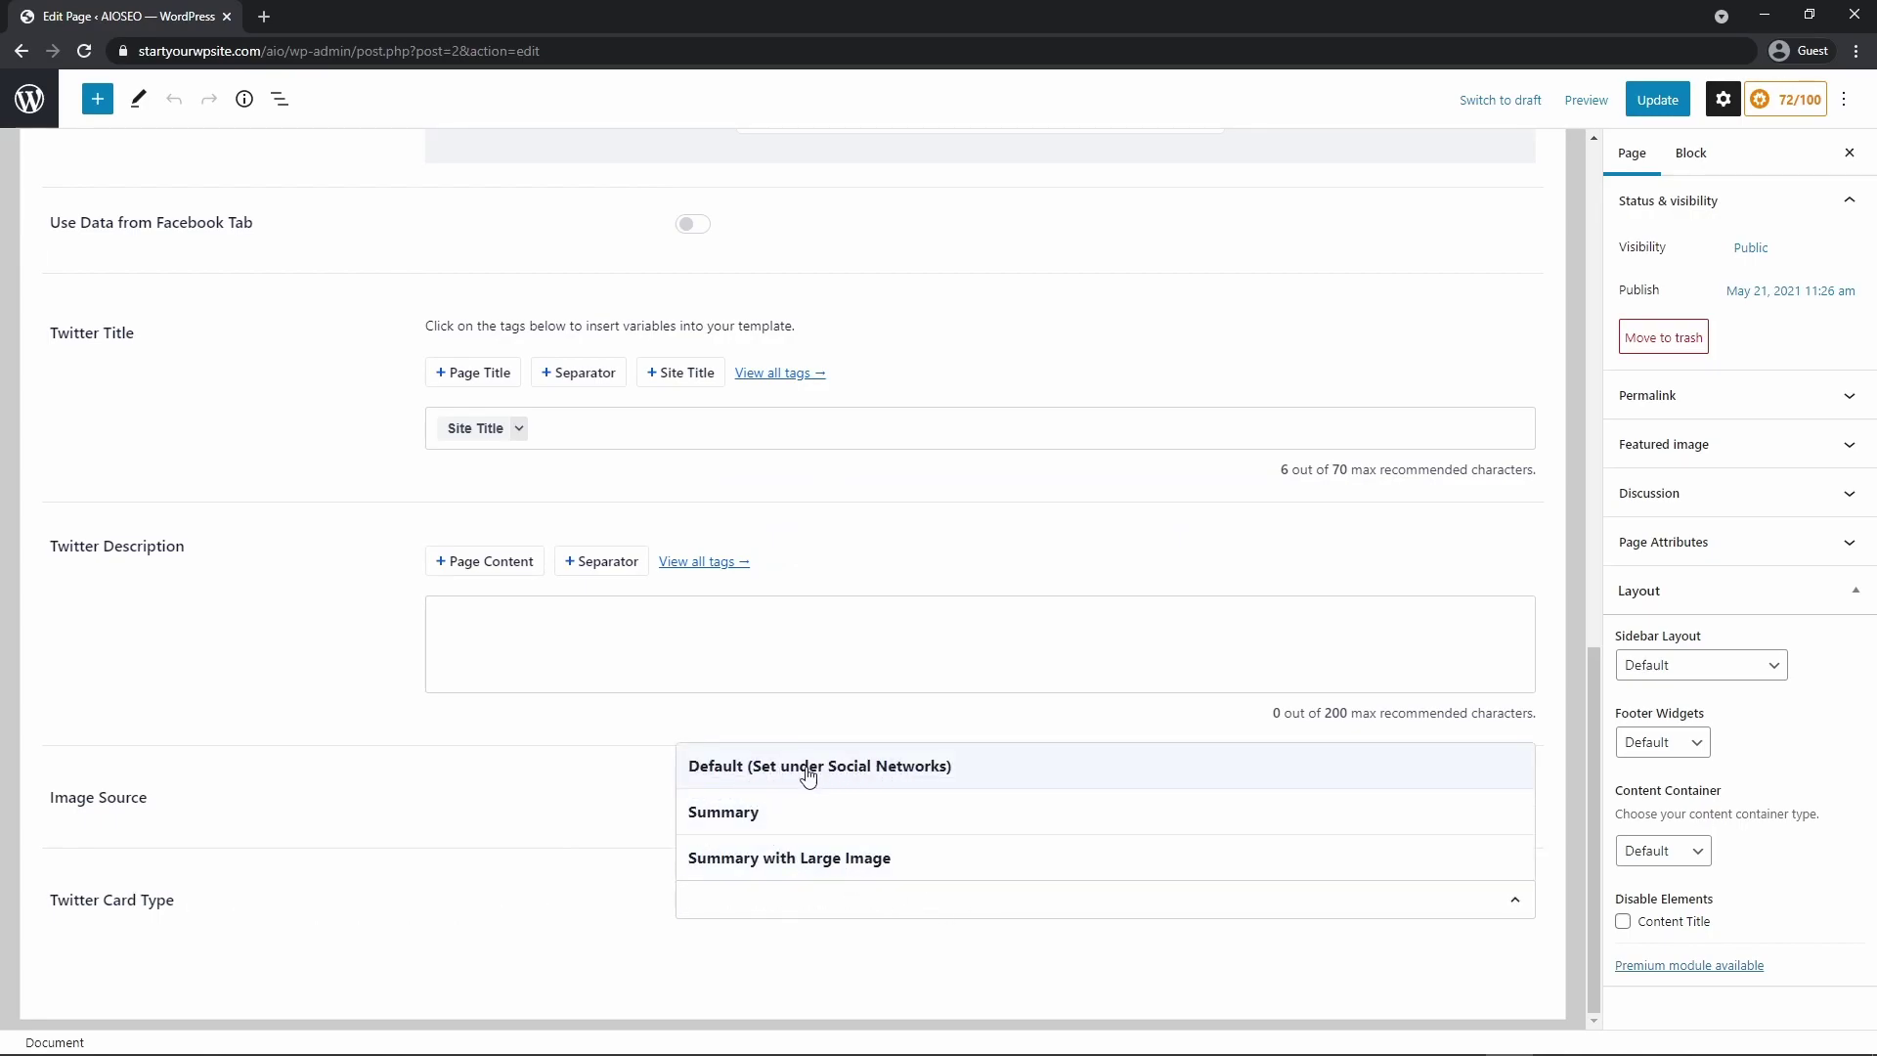
pyautogui.click(796, 861)
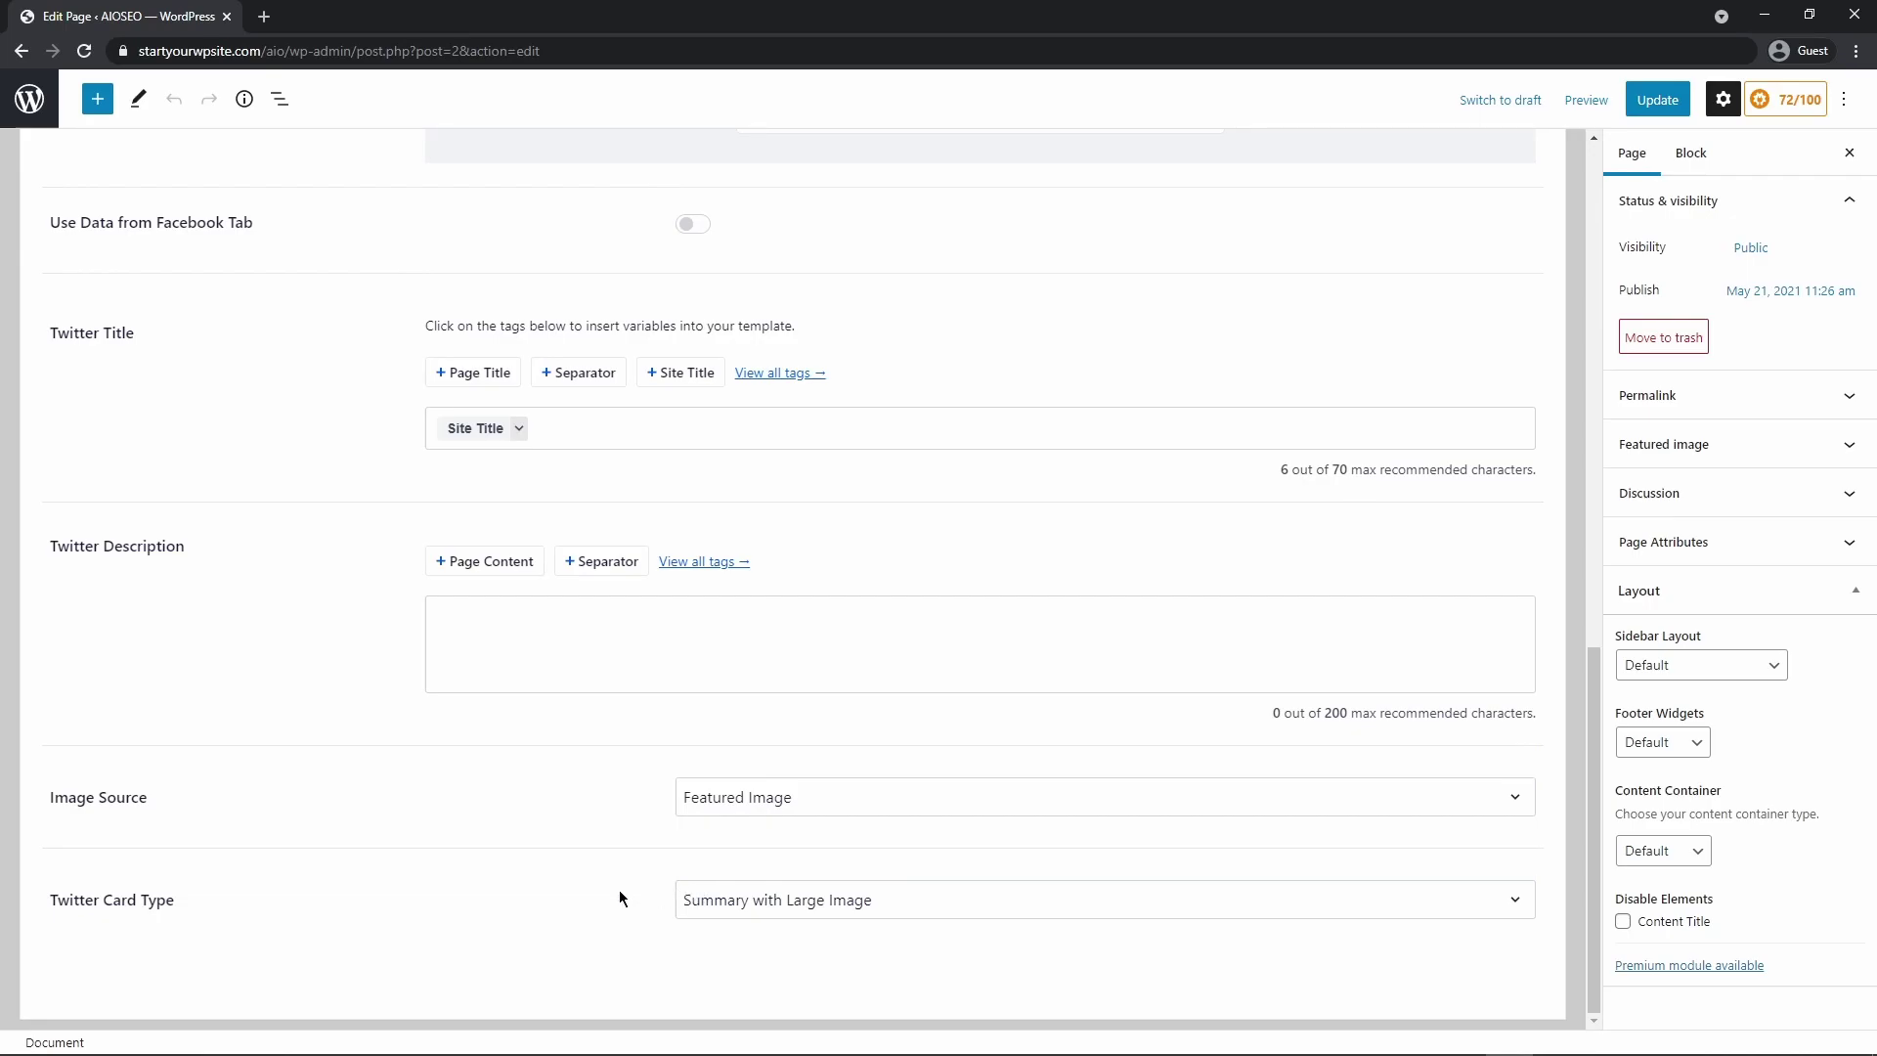
pyautogui.click(1657, 99)
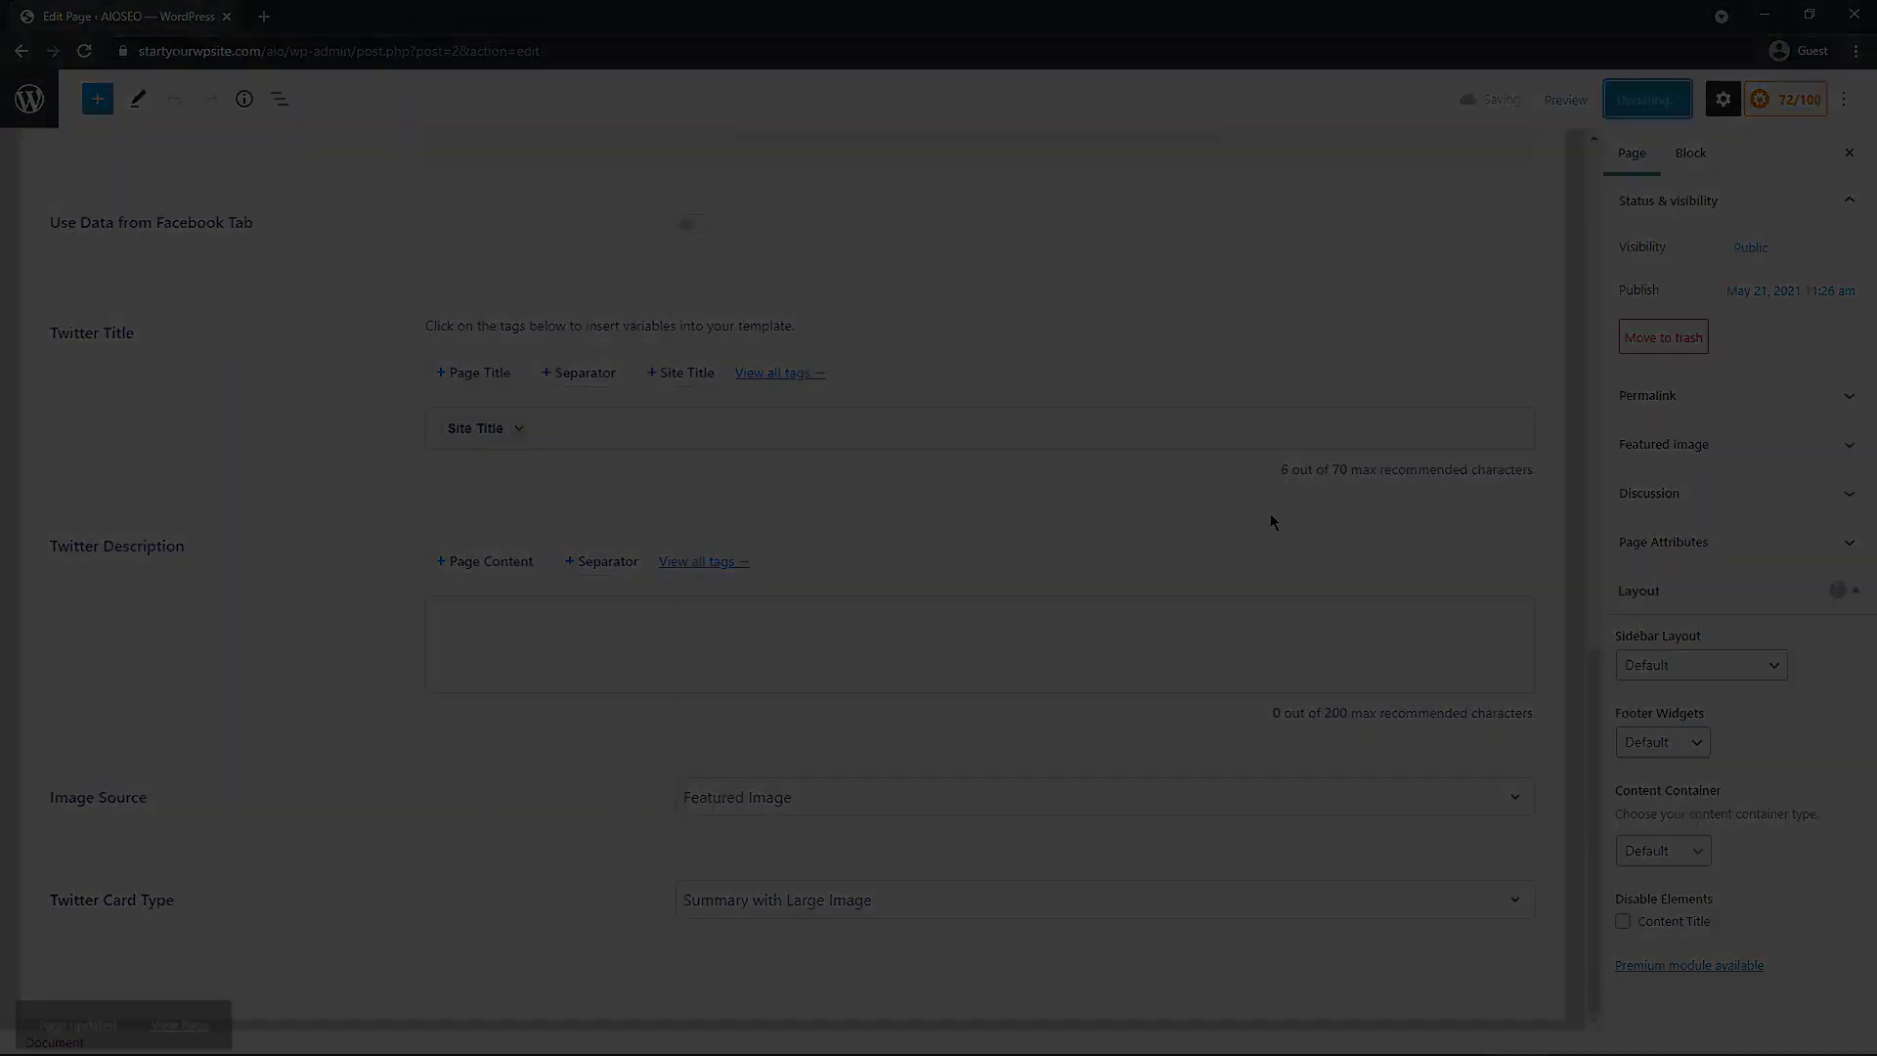